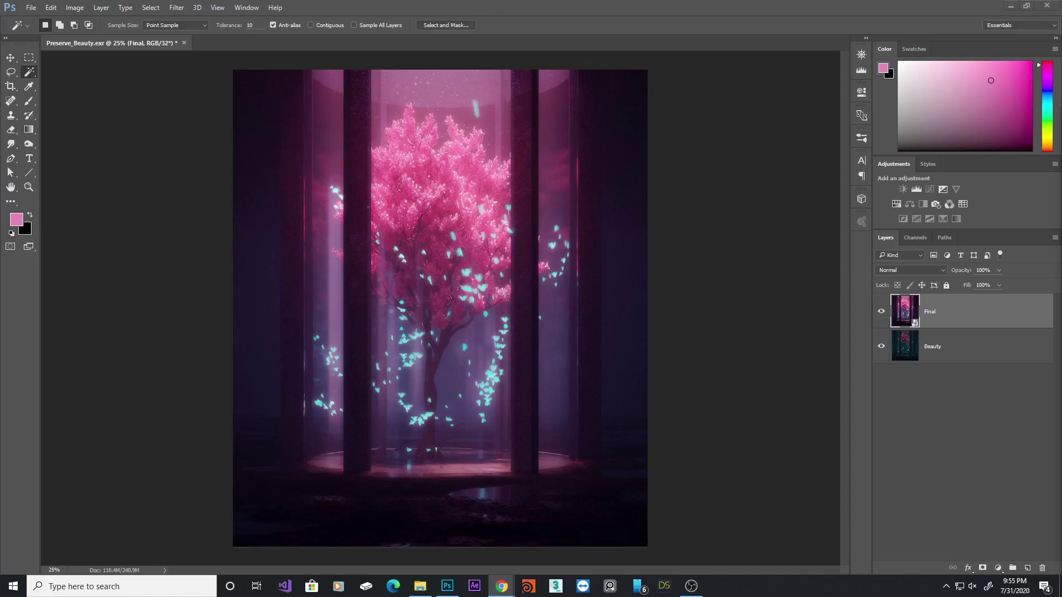
Step: Hide and reshow the Final layer to compare the pink grade with the raw Beauty render
left_click(881, 313)
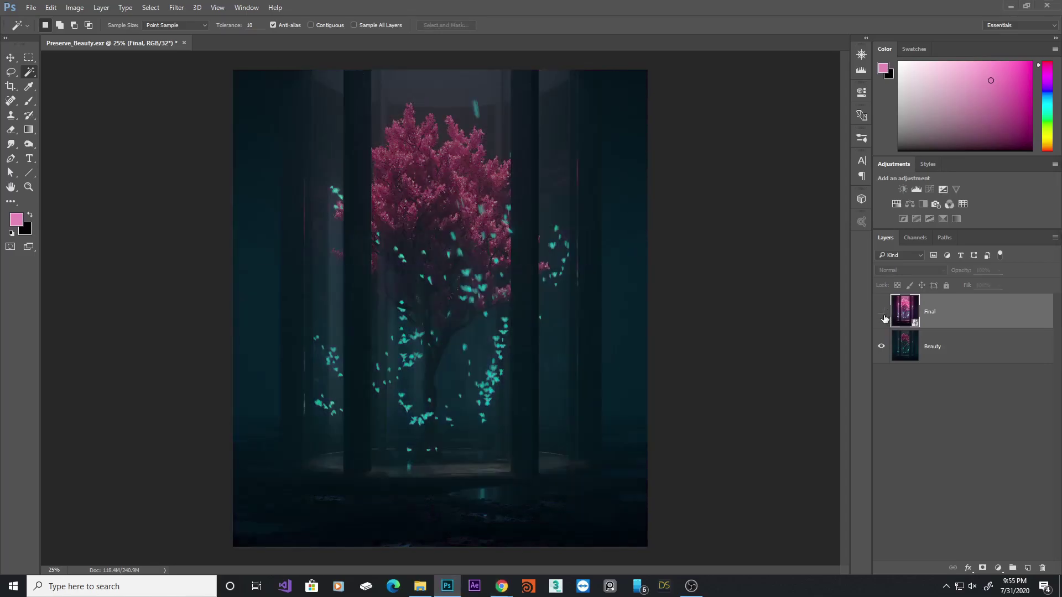
left_click(882, 314)
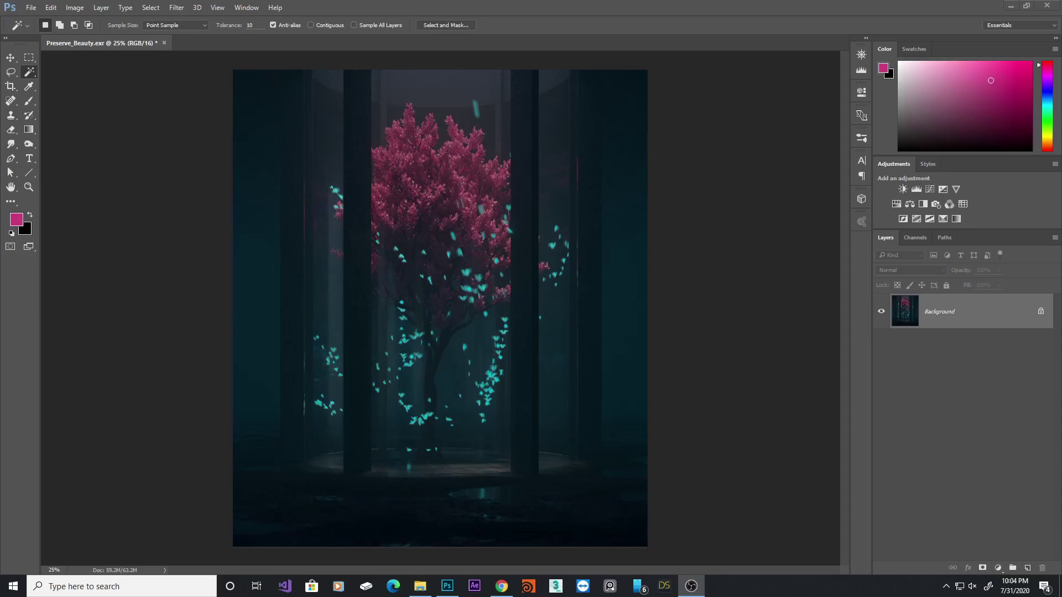
Step: In Adobe Color, try Monochromatic, return to Analogous and shift hues to #ED0CB1–#180CED
left_click(501, 586)
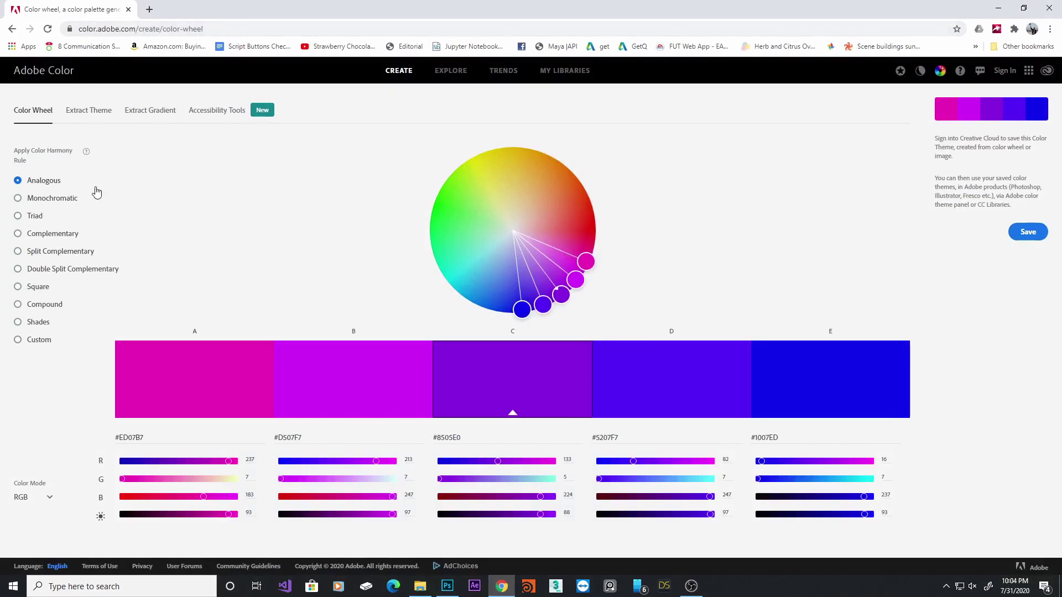
left_click(55, 198)
left_click(32, 183)
left_click_drag(560, 297, 565, 297)
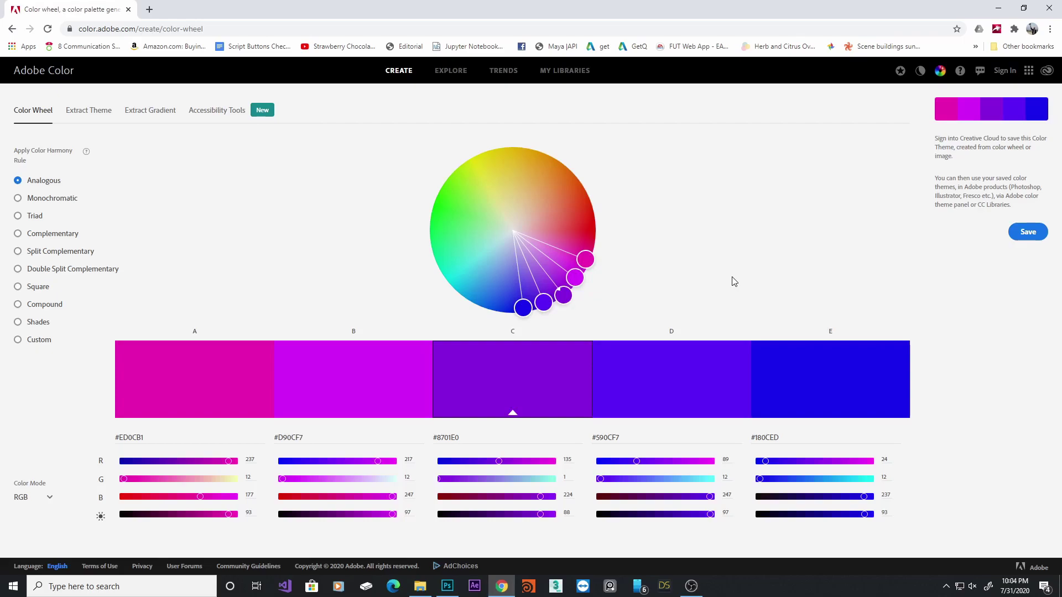
left_click(998, 7)
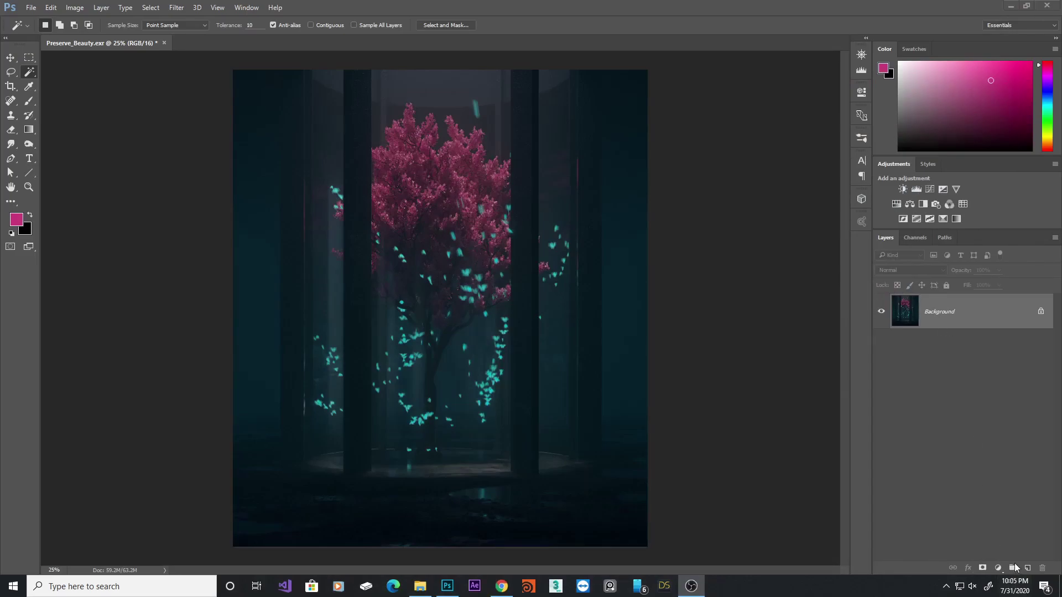
Step: Create a new layer group named RenderPasses
key("ctrl+g")
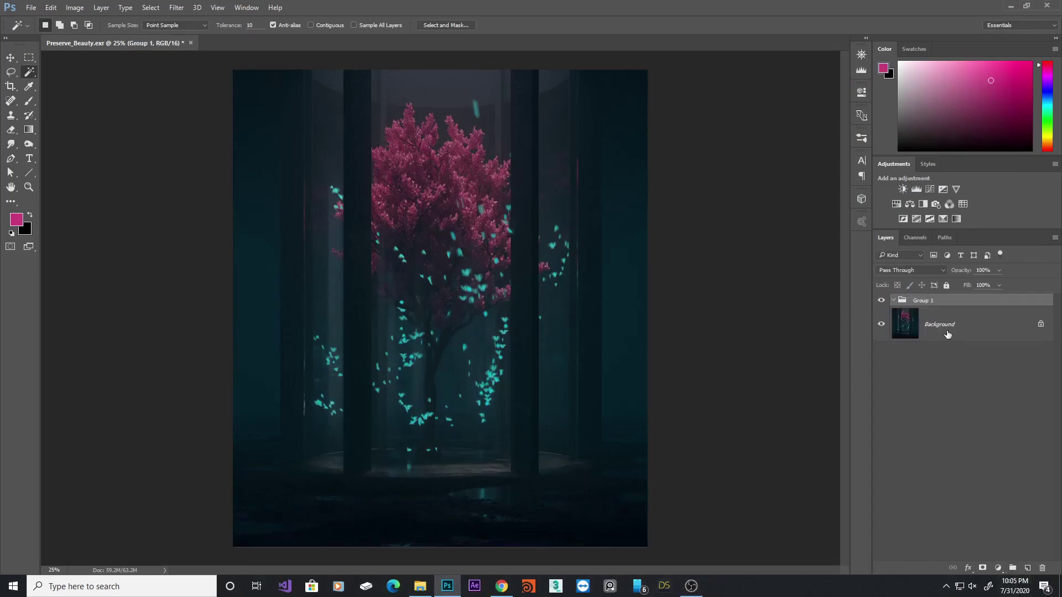
double_click(922, 300)
type("RenderPasses")
key("Return")
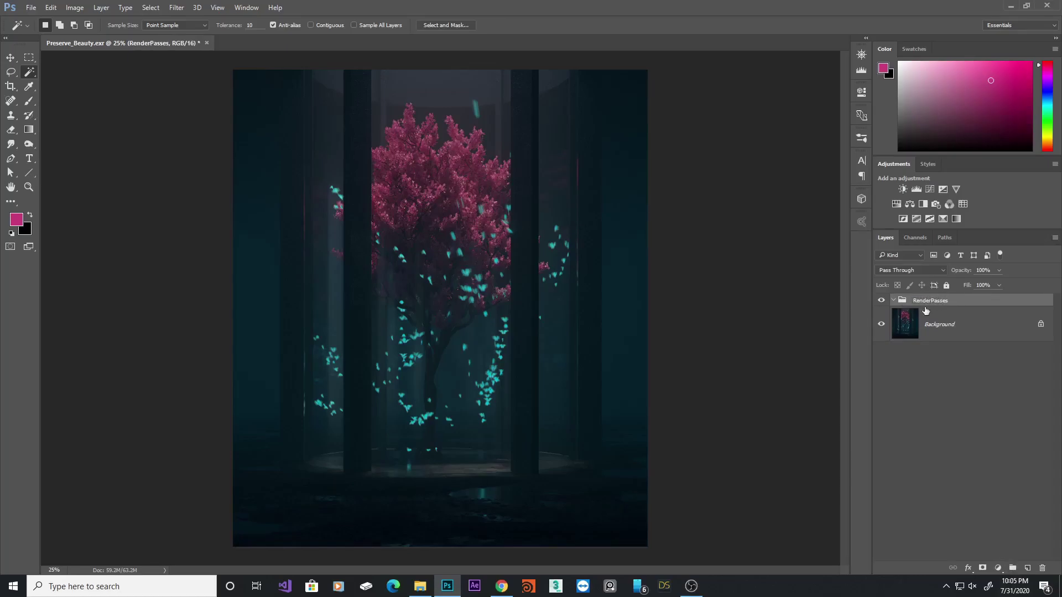
Step: Convert the locked Background into Layer 0 and move it into the RenderPasses group
left_click(950, 324)
left_click_drag(938, 331, 929, 299)
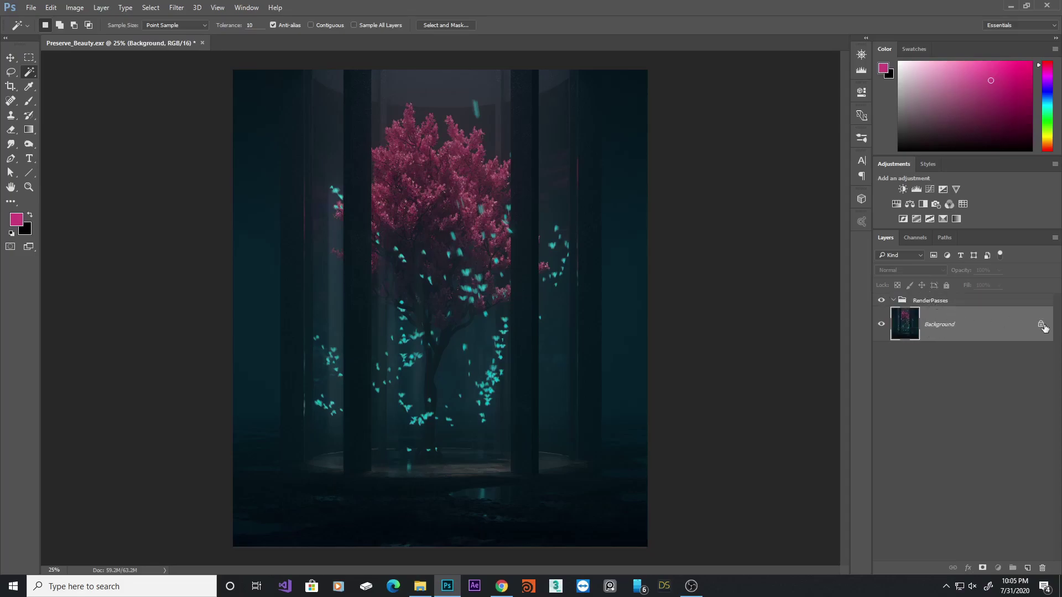
double_click(960, 329)
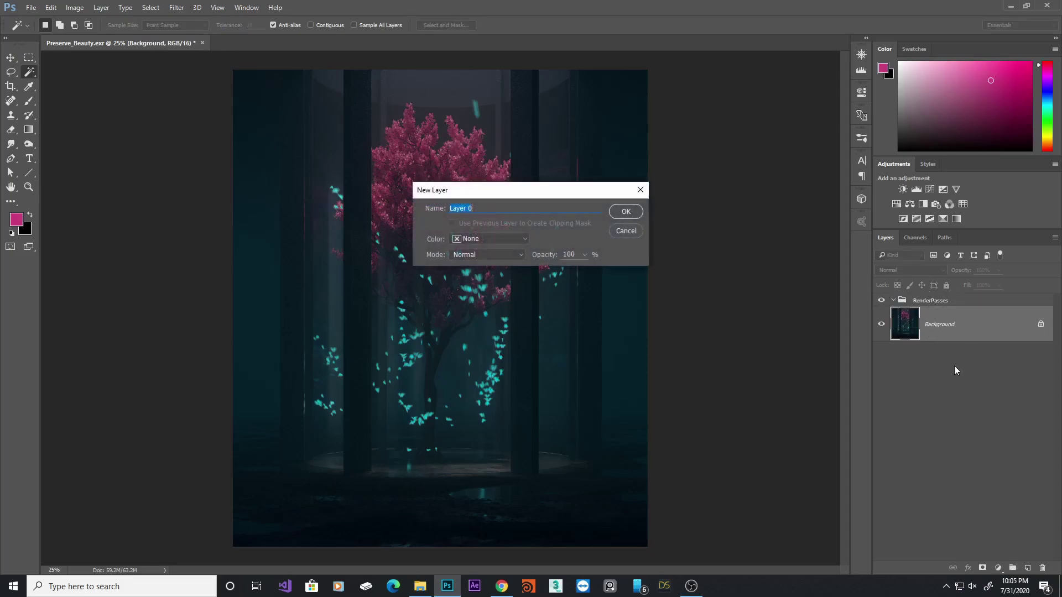
left_click(625, 212)
left_click_drag(895, 323, 904, 310)
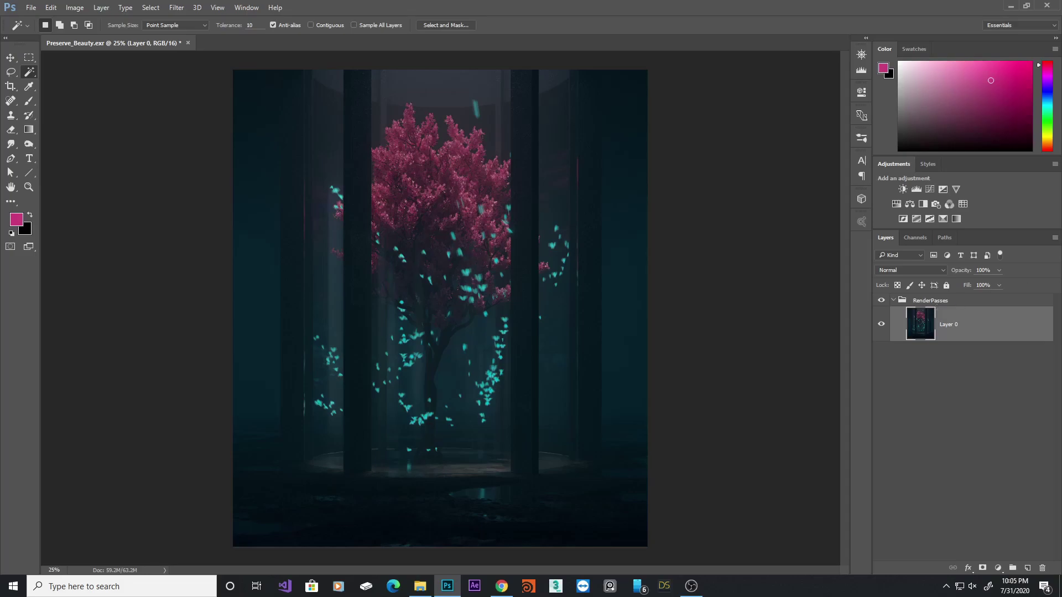
Step: Place the Reflect pass EXR in Screen mode and toggle it to compare
left_click_drag(442, 350, 468, 351)
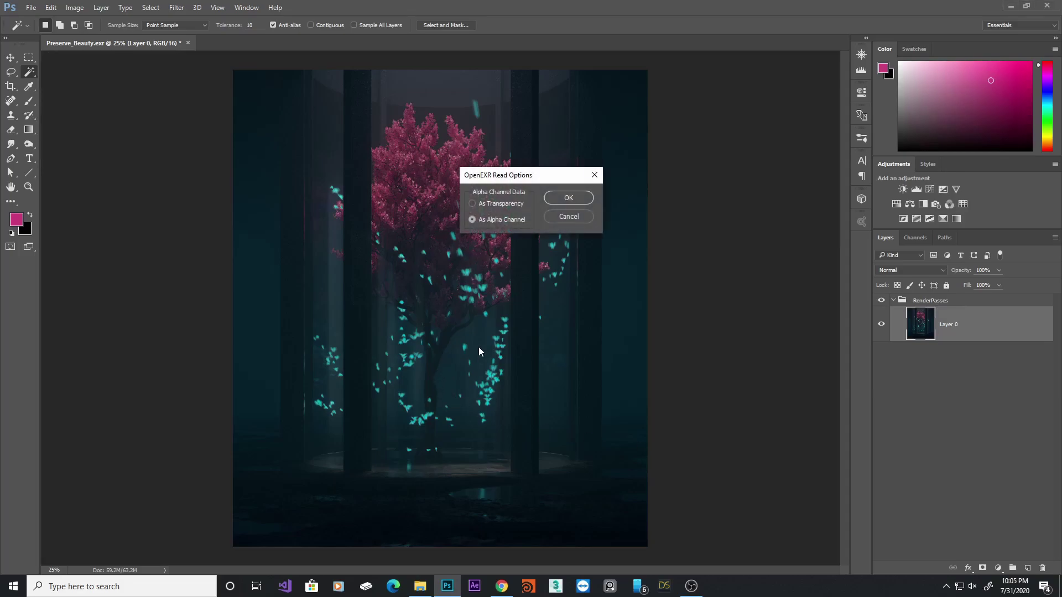
key("Return")
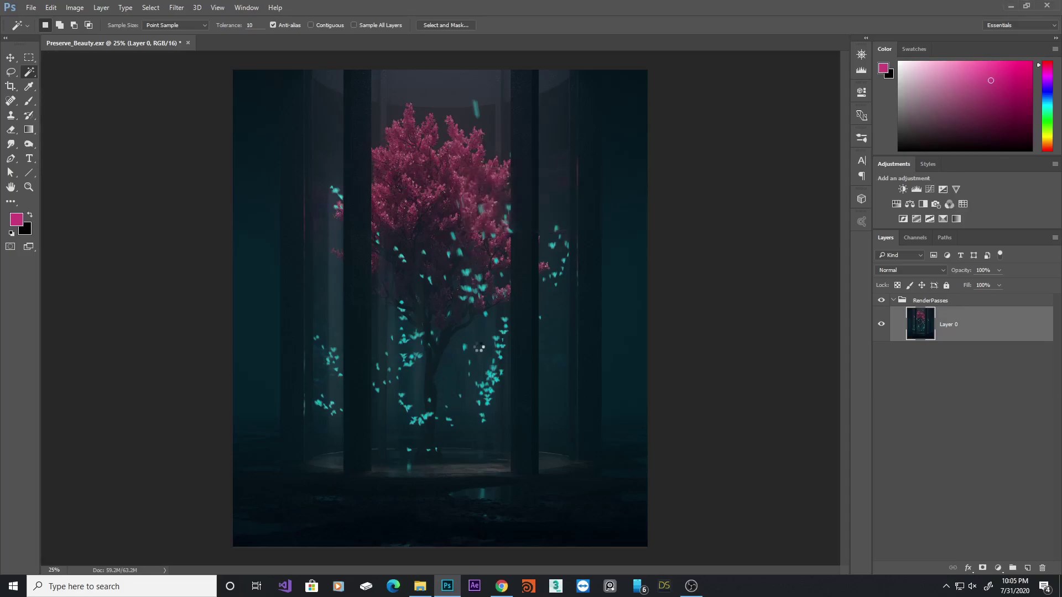
key("Return")
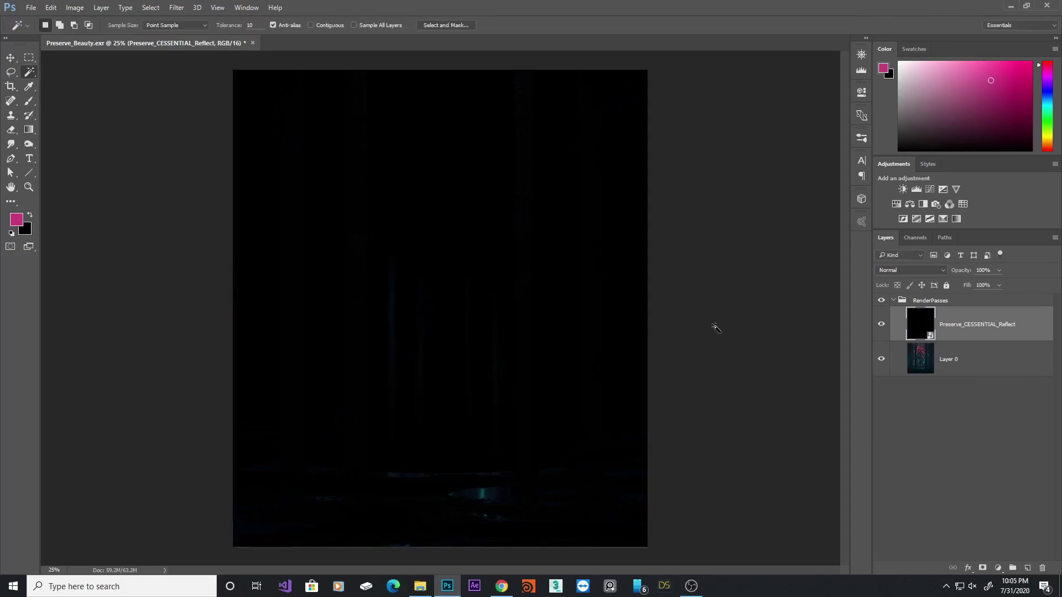
left_click(928, 270)
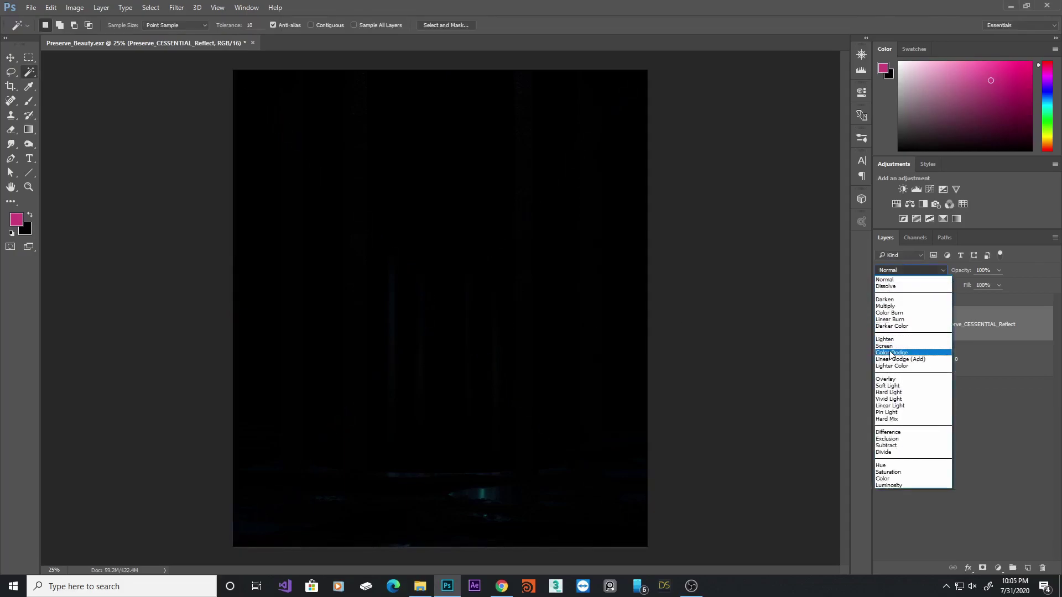
left_click(912, 342)
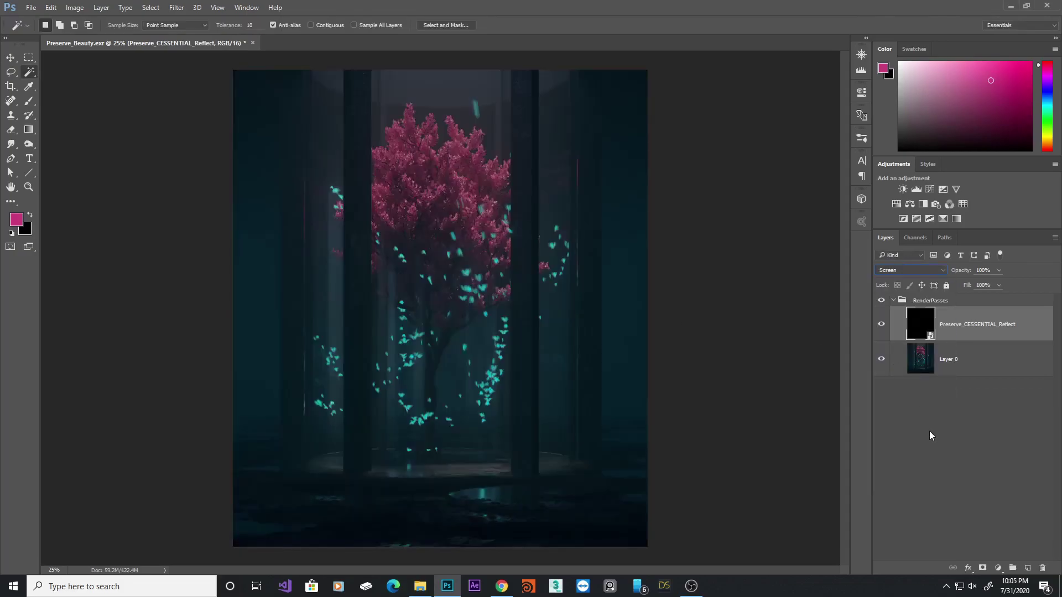
left_click(881, 326)
left_click(881, 329)
left_click(881, 326)
left_click(881, 326)
Step: Place the Refract pass EXR and set its blend mode to Screen
left_click(383, 361)
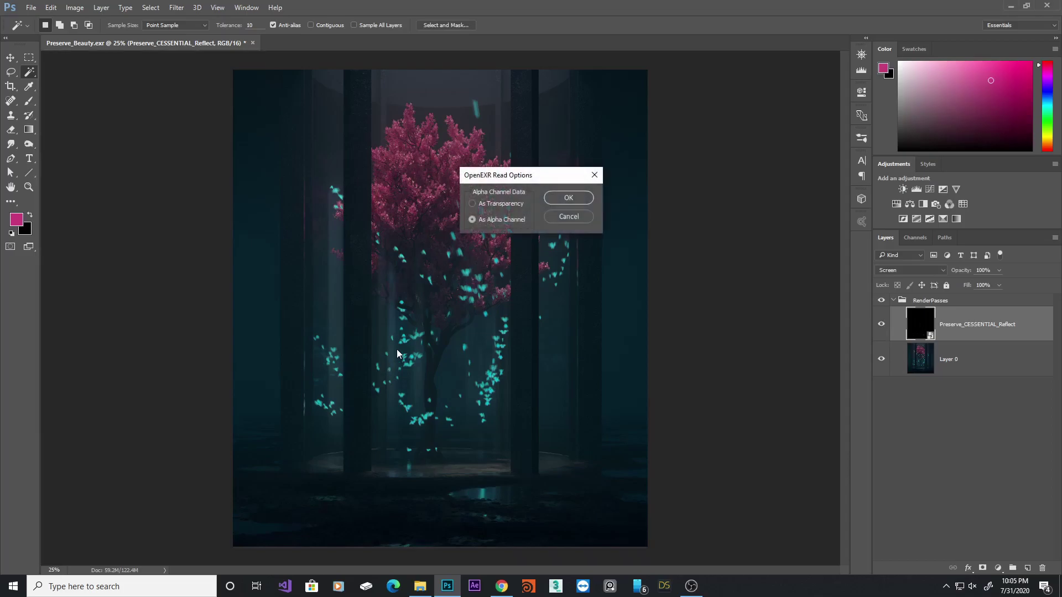
key("Return")
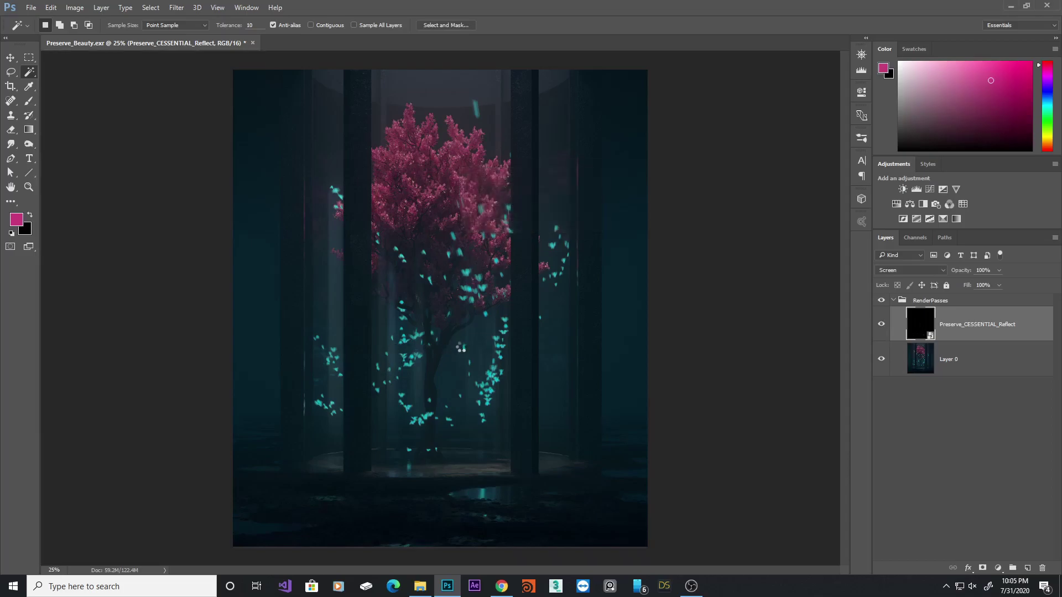
key("Return")
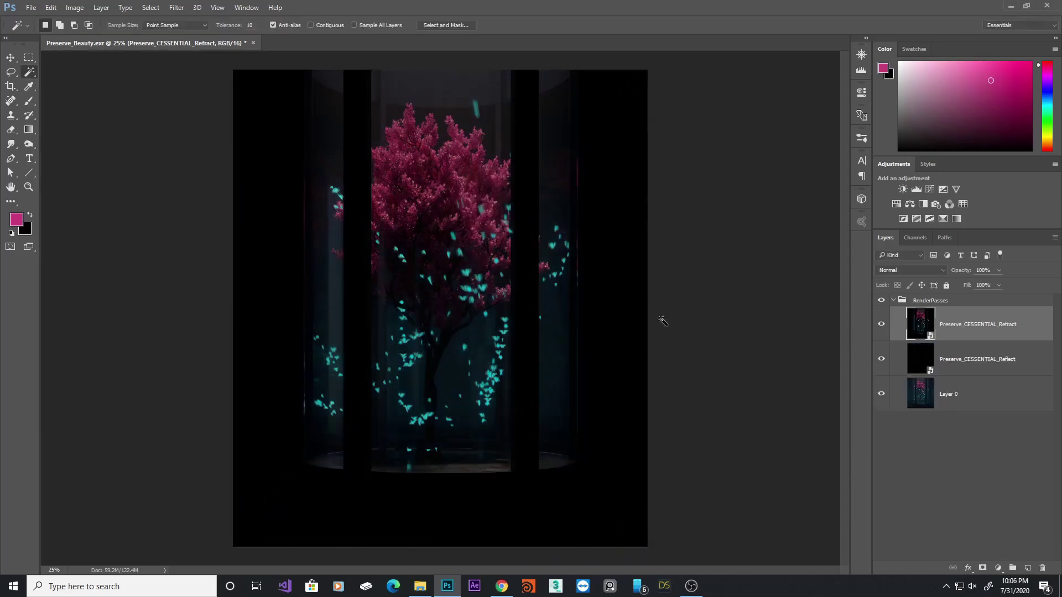
left_click(920, 272)
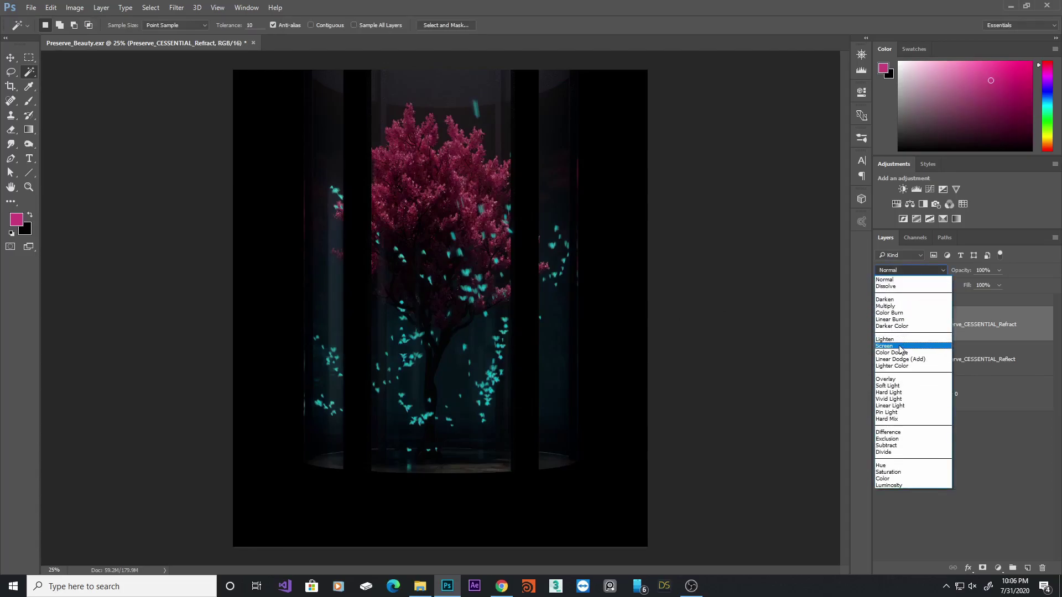
left_click(893, 344)
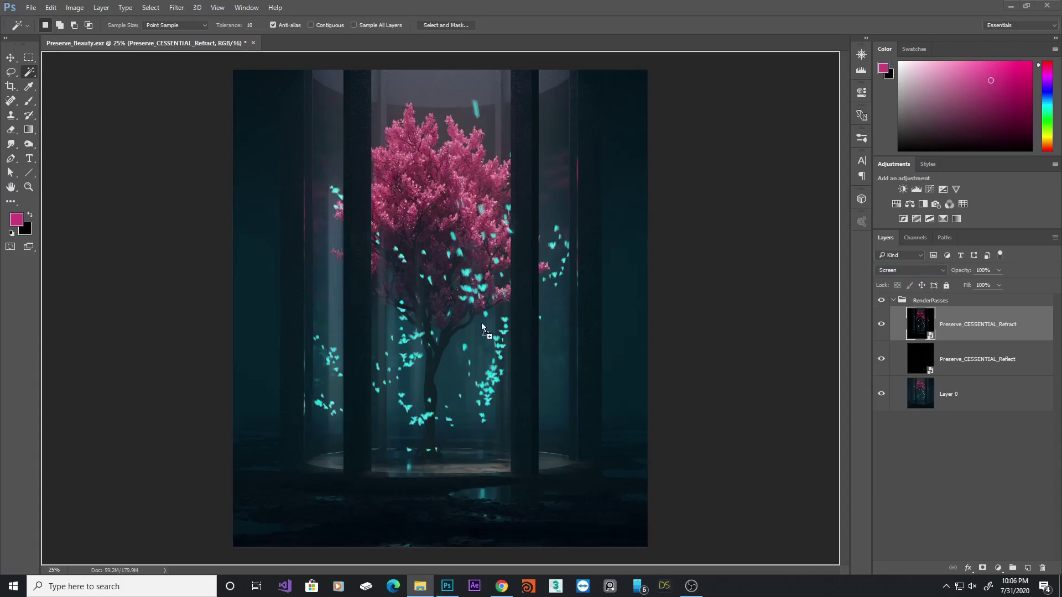
Step: Place the ENV light pass in Screen mode, compare it, and keep opacity at 100%
left_click_drag(460, 317, 430, 309)
key("Return")
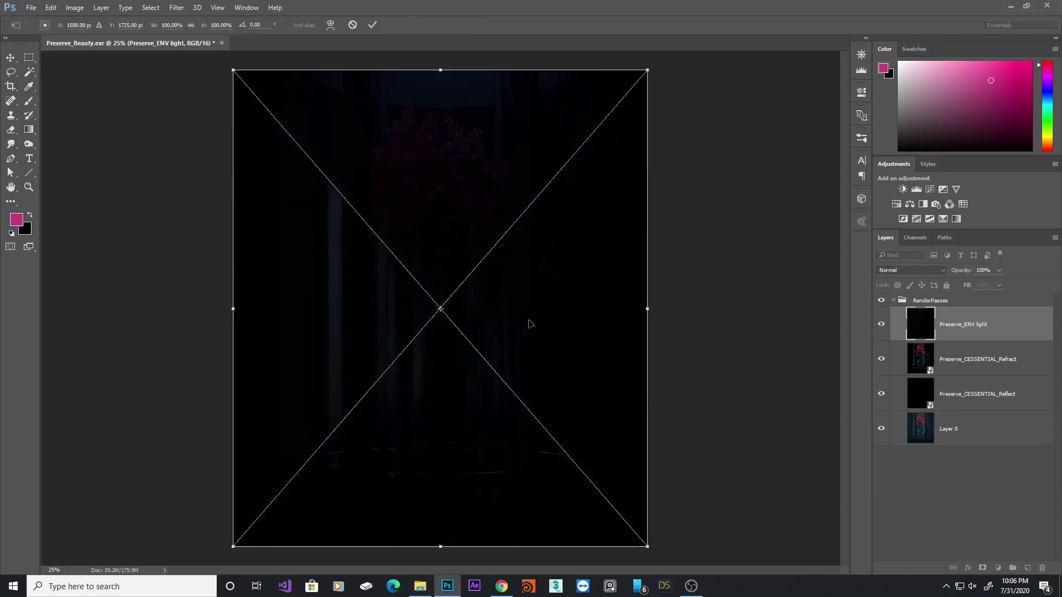
key("Return")
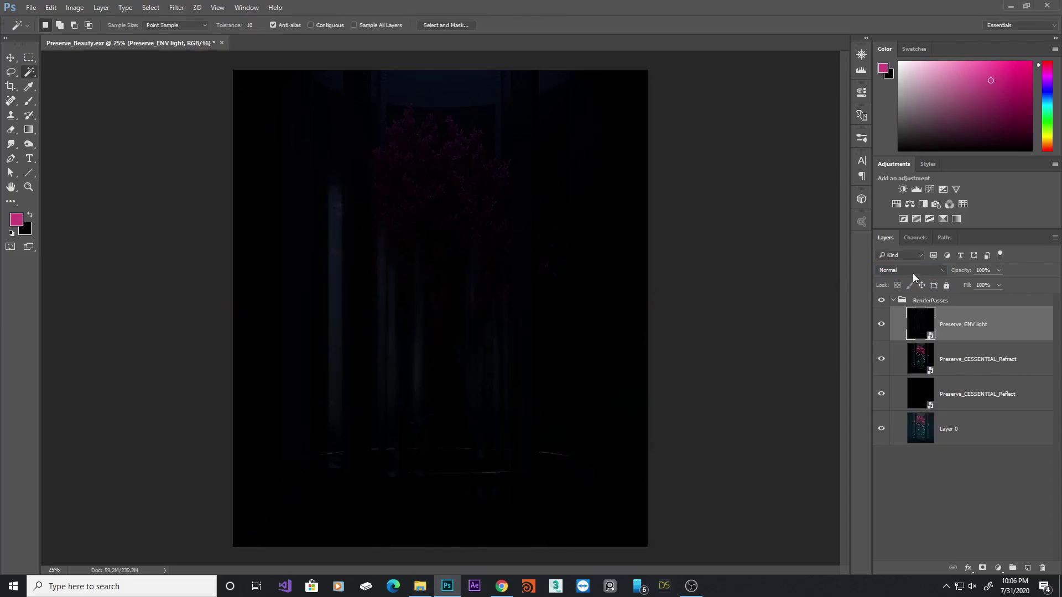
left_click(915, 271)
left_click(884, 346)
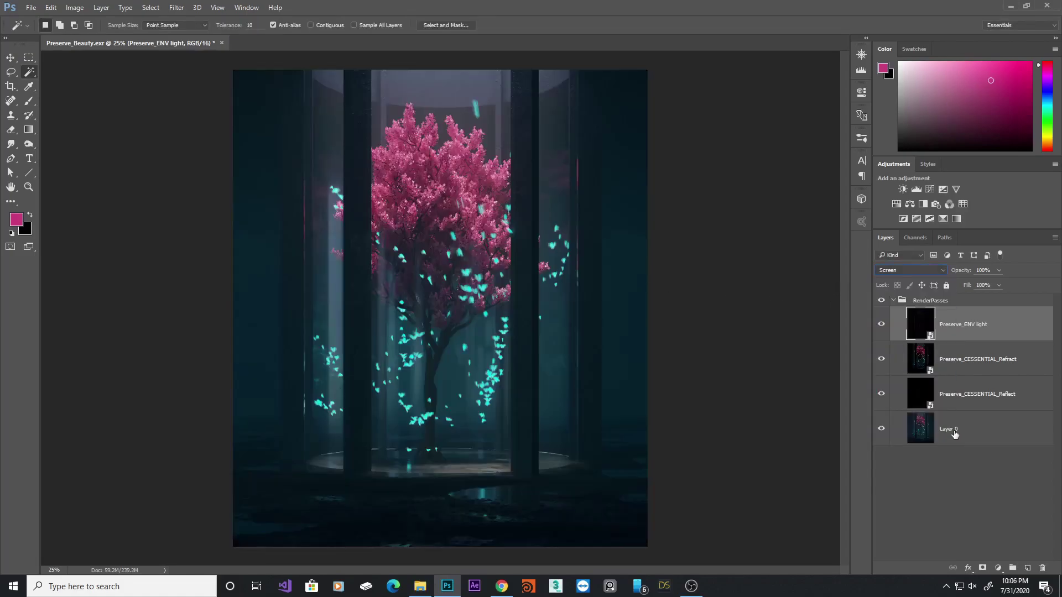
left_click(882, 328)
left_click(881, 328)
left_click(881, 328)
left_click(881, 327)
left_click(882, 328)
left_click(881, 328)
left_click(998, 271)
left_click_drag(996, 284, 1017, 283)
Step: Place the Preserve_Sun pass in Screen mode and toggle it to compare
left_click_drag(1061, 310, 464, 355)
left_click(561, 198)
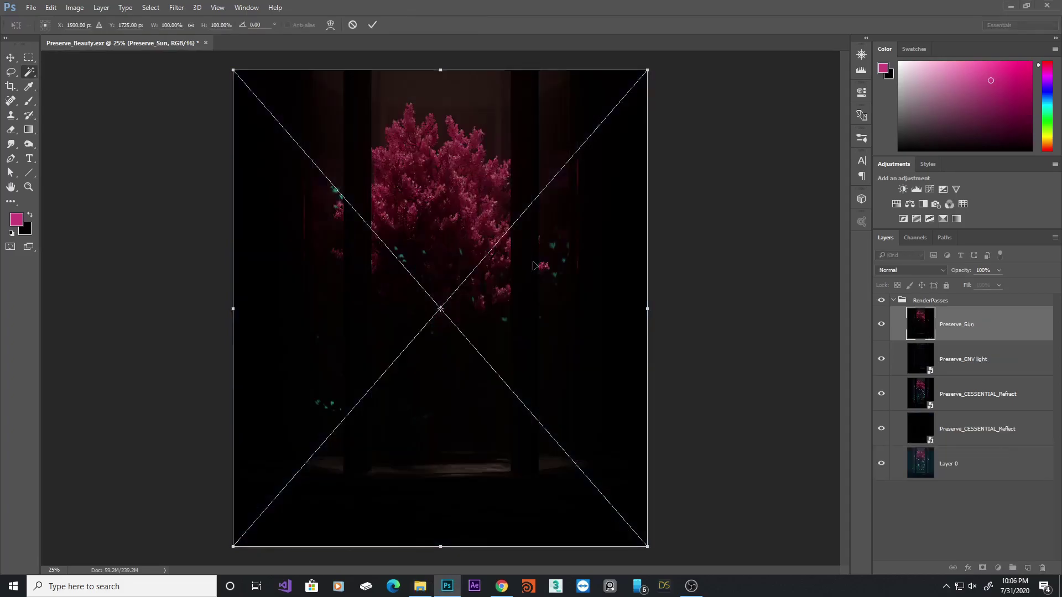
key("Return")
left_click(898, 273)
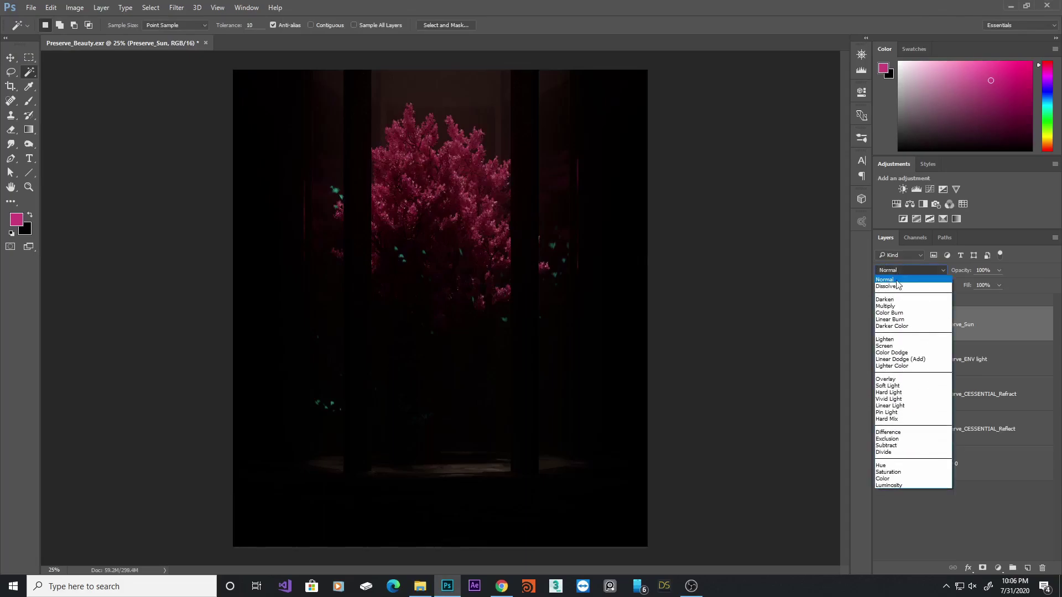
left_click(897, 358)
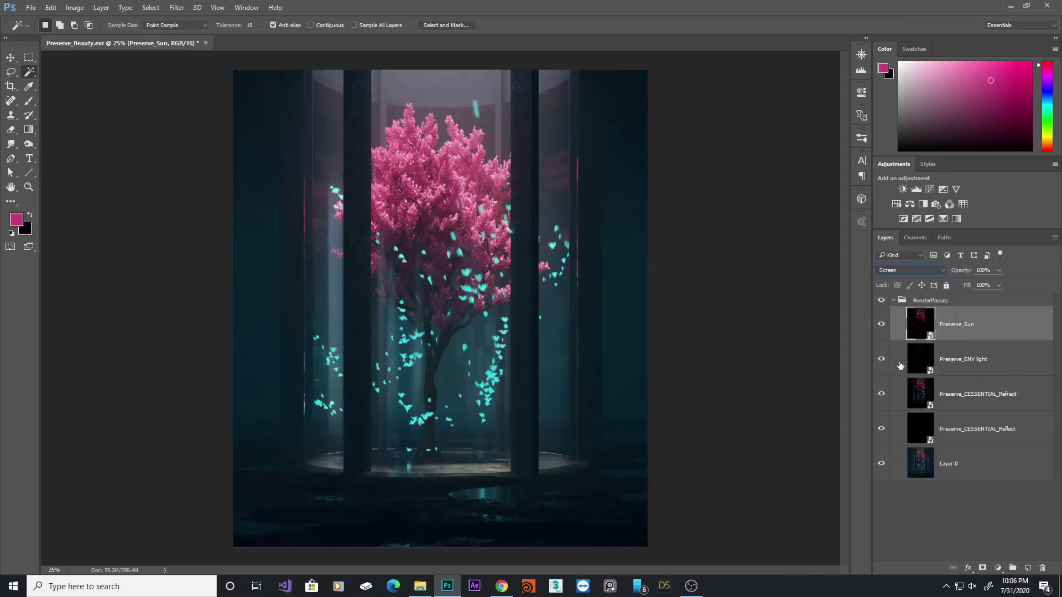
left_click(882, 328)
left_click(881, 327)
left_click(882, 327)
left_click(881, 327)
left_click(881, 327)
left_click(882, 327)
Step: Duplicate Preserve_Sun, then delete the Preserve_Sun copy layer
key("ctrl+j")
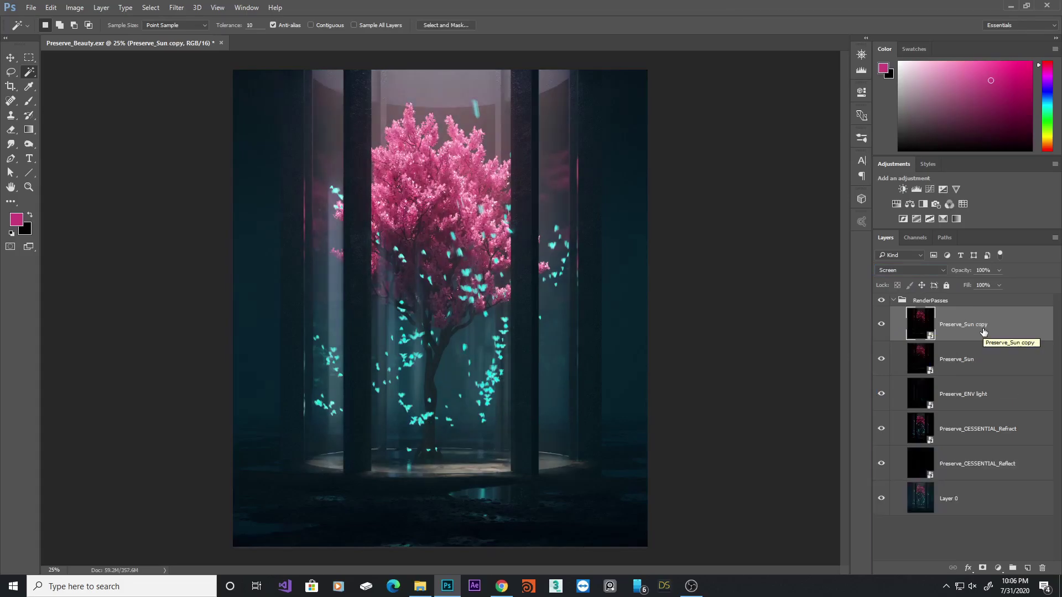
left_click(1042, 569)
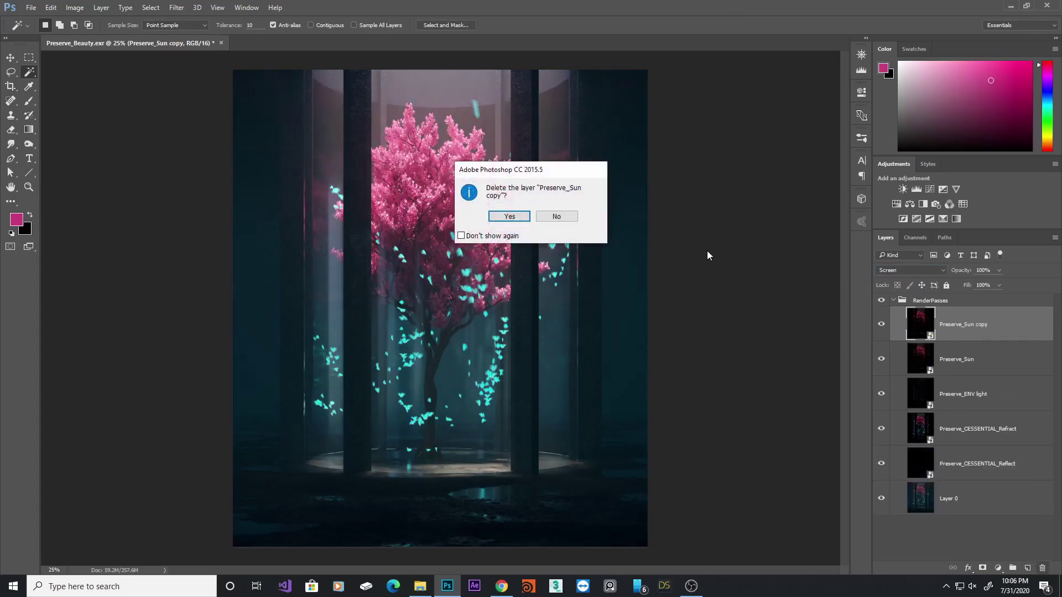
left_click(509, 217)
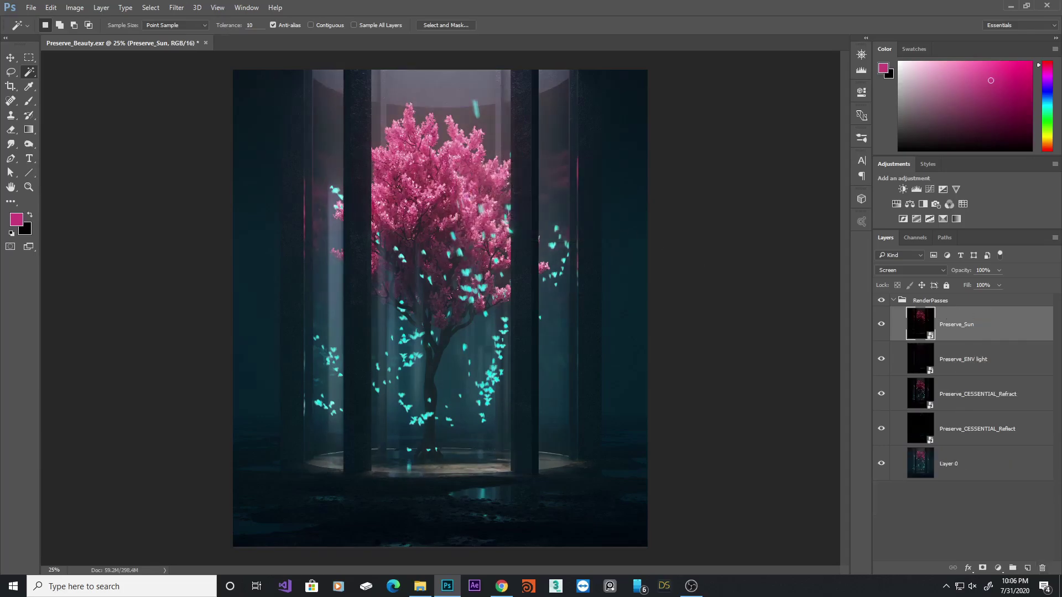
Step: Place Preserve_Rest_Unassigned in Screen mode, then bring in the Preserve_CMasking_ID pass
left_click_drag(420, 585, 472, 294)
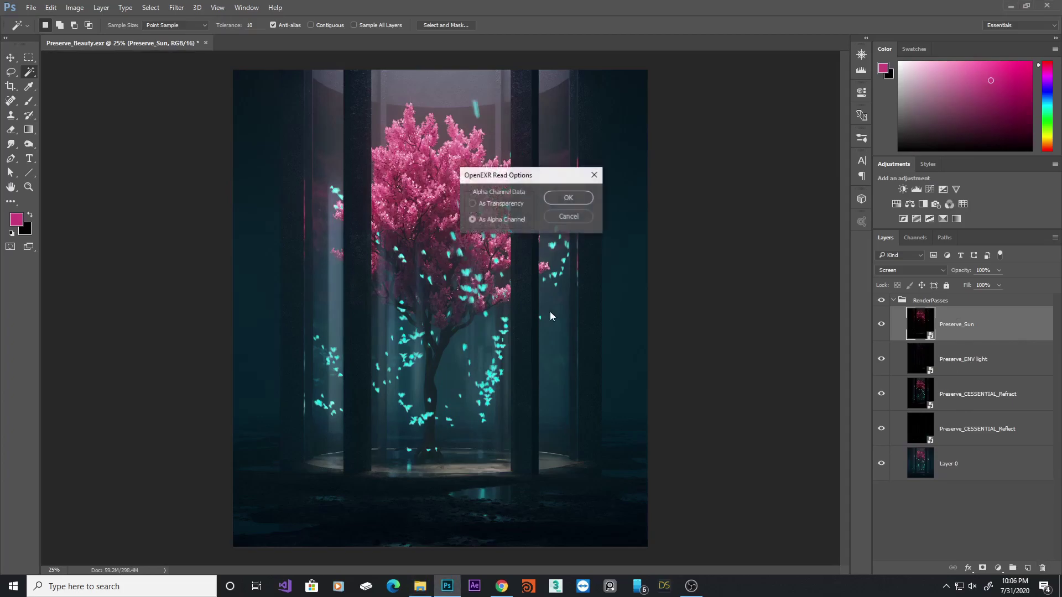
key("Return")
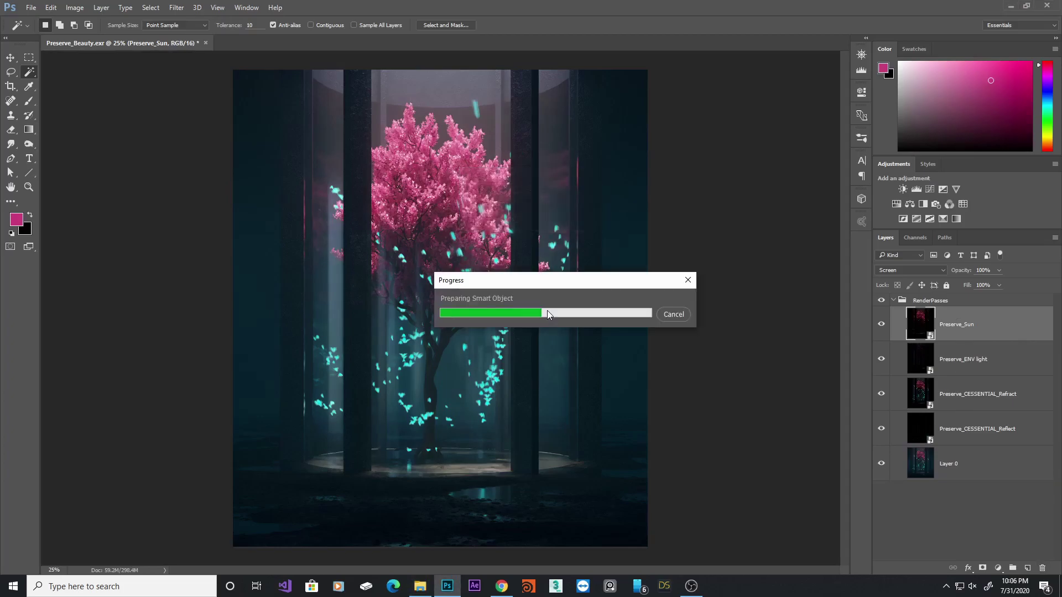
key("Return")
key("w")
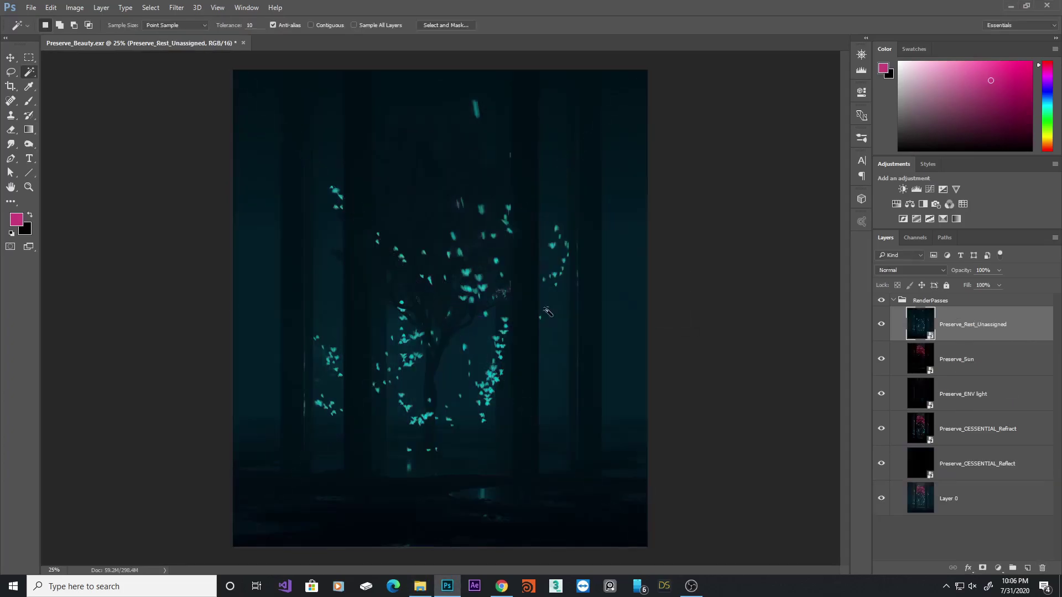
left_click(912, 271)
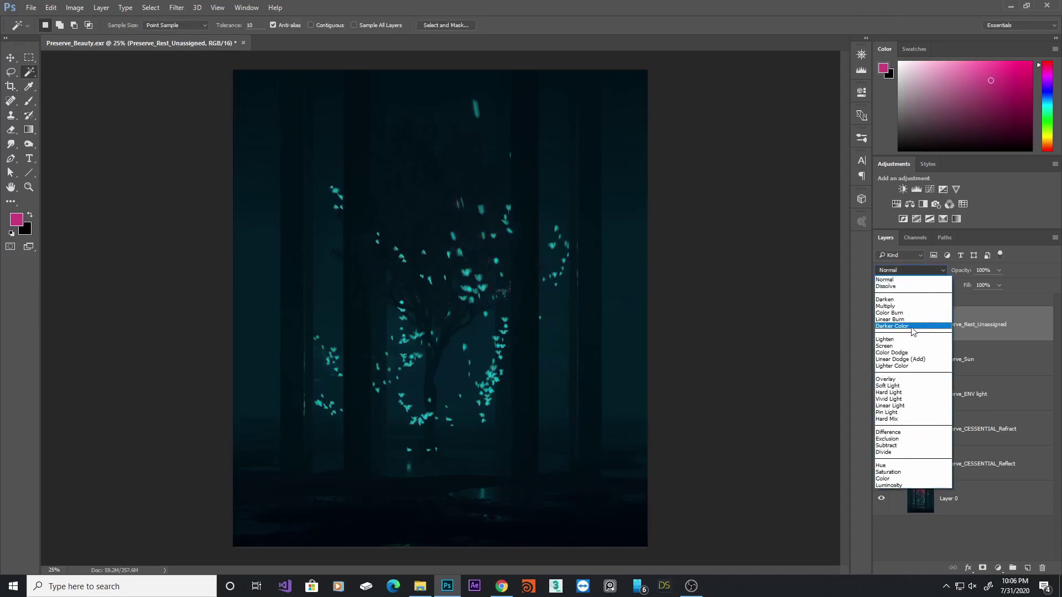
left_click(905, 350)
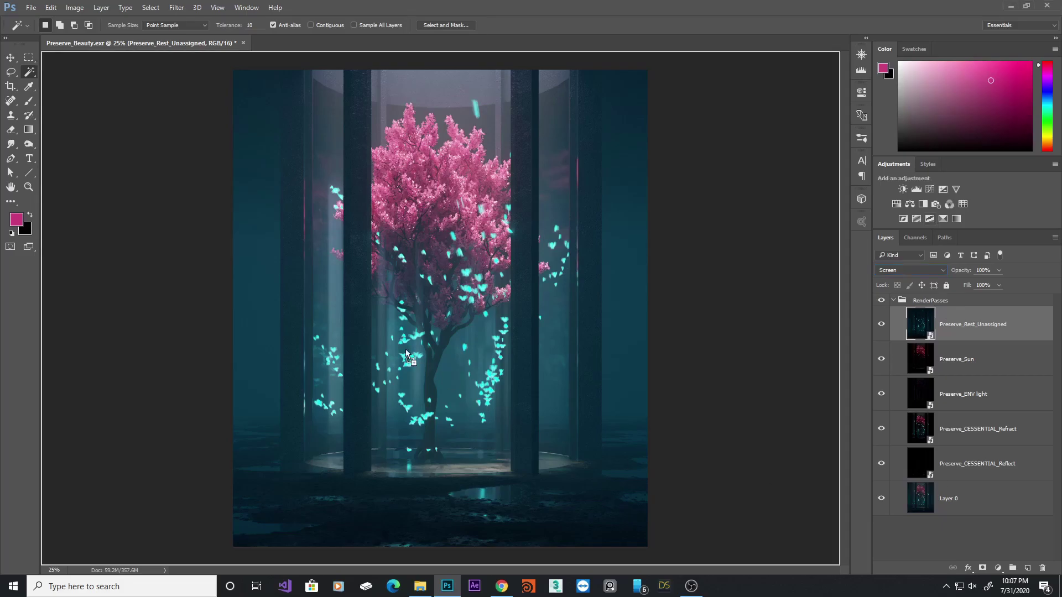
key("Return")
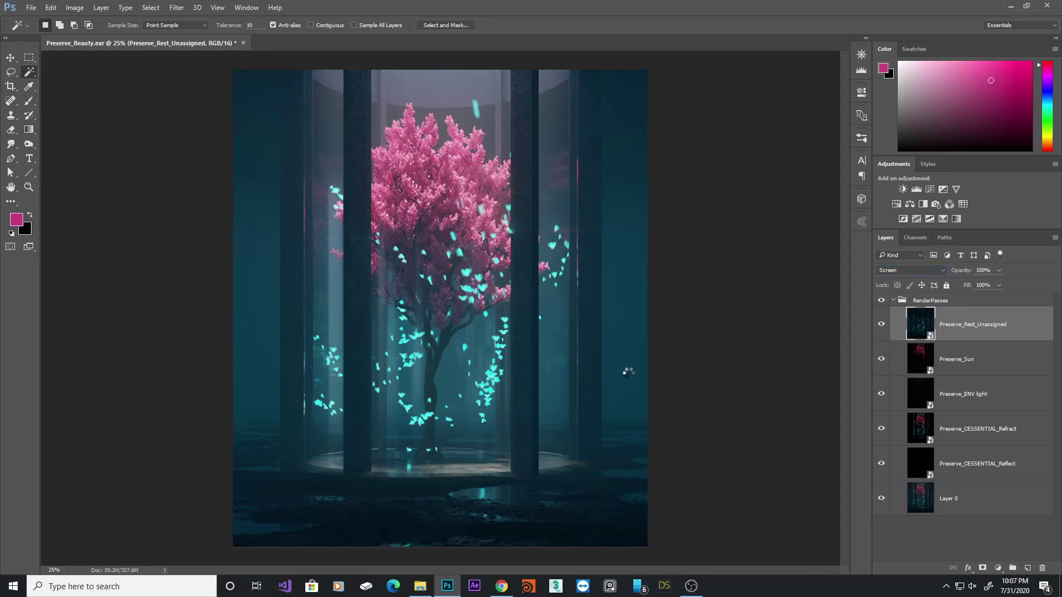
Step: Mask Rest_Unassigned to the cyan glass-cylinder regions selected from the CMasking_ID map
key("Return")
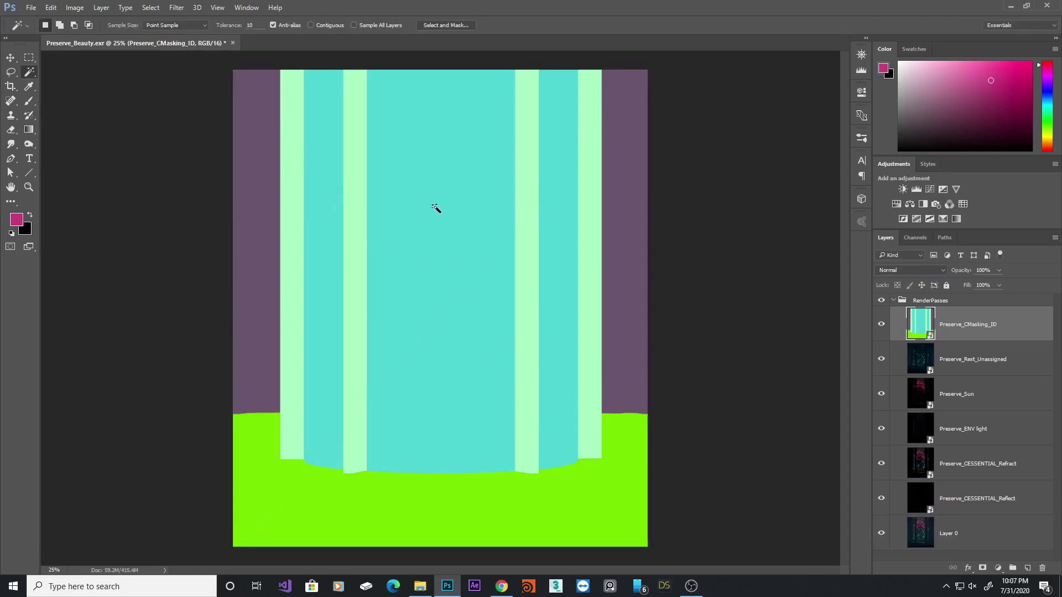
left_click(434, 154)
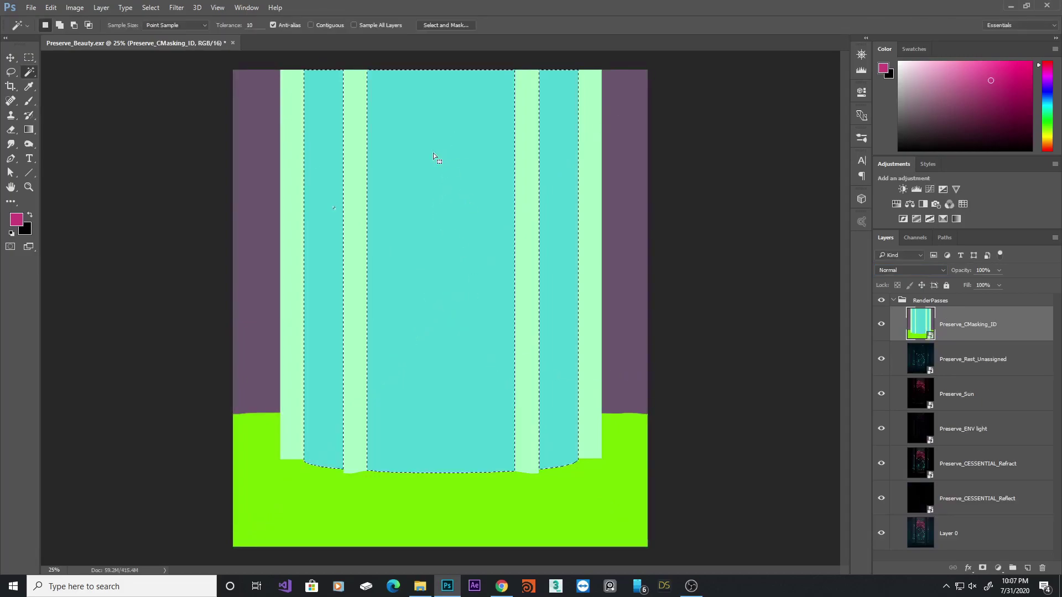
left_click(881, 326)
left_click(940, 358)
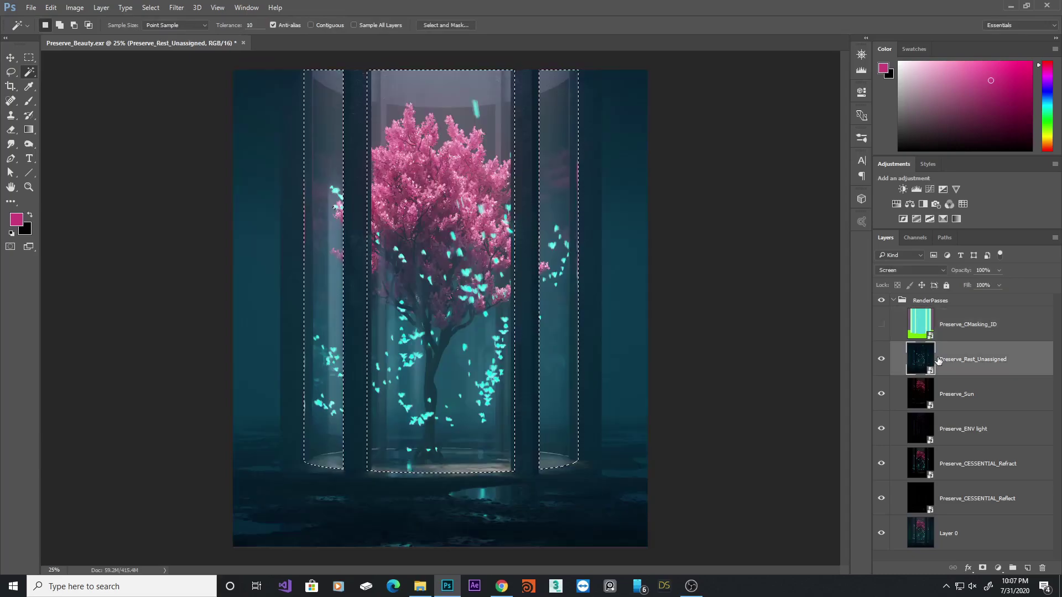
left_click(983, 567)
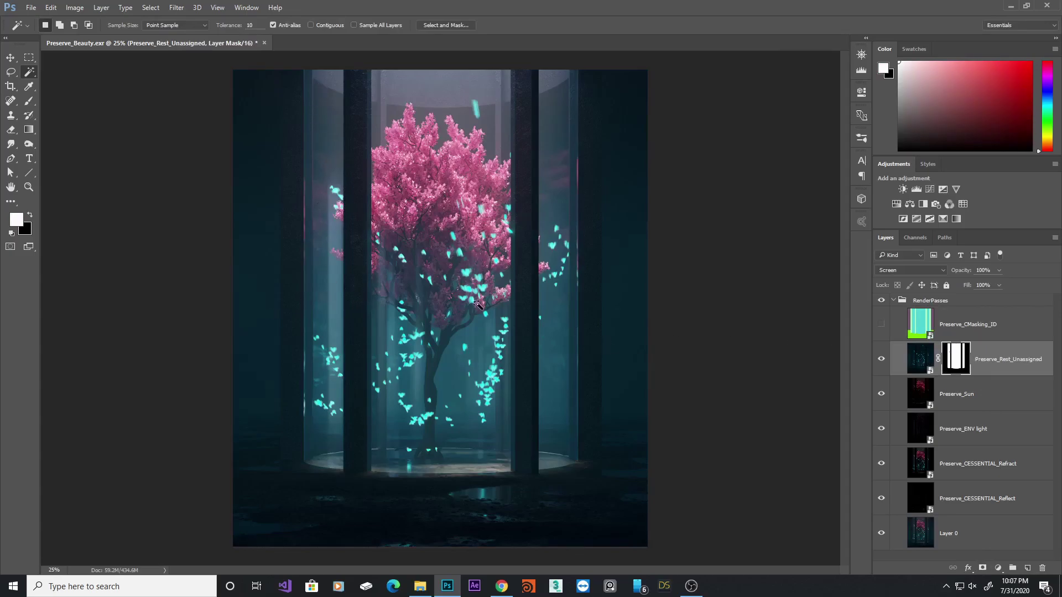
Step: Set the Rest_Unassigned layer opacity to 51%
left_click(918, 365)
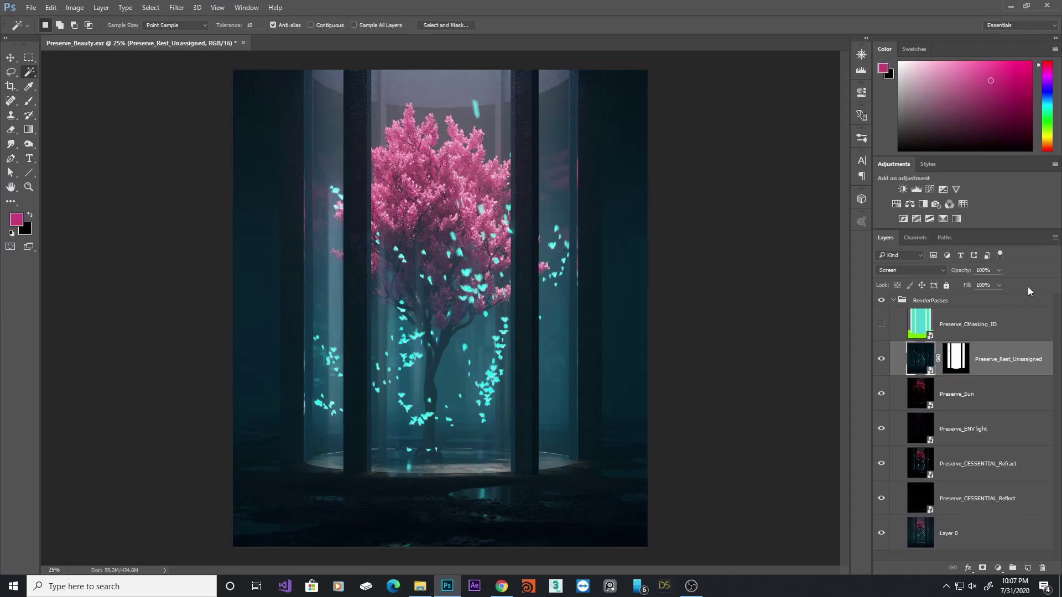
left_click(997, 271)
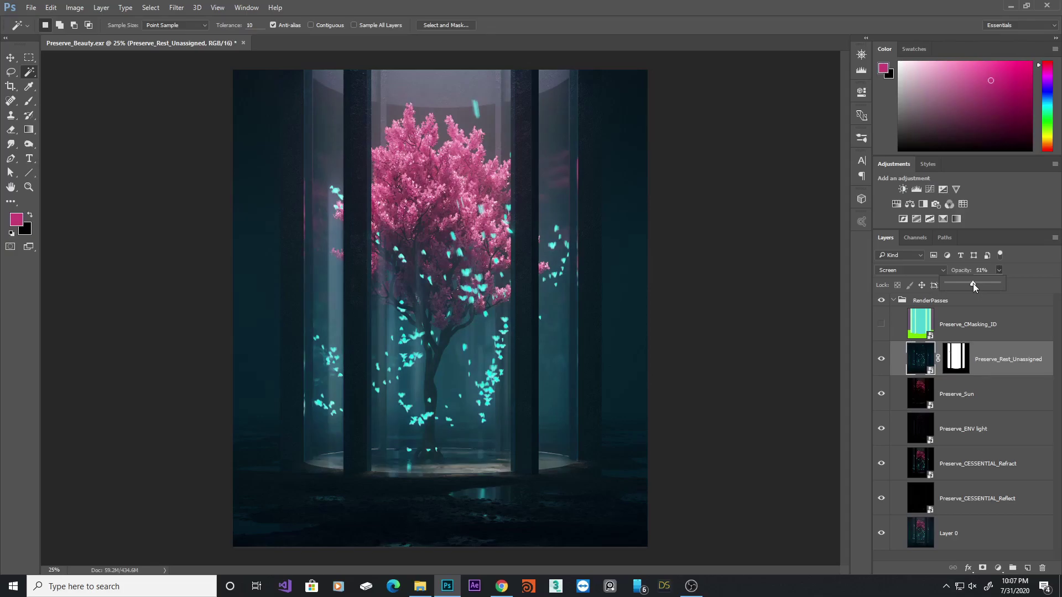
left_click(691, 586)
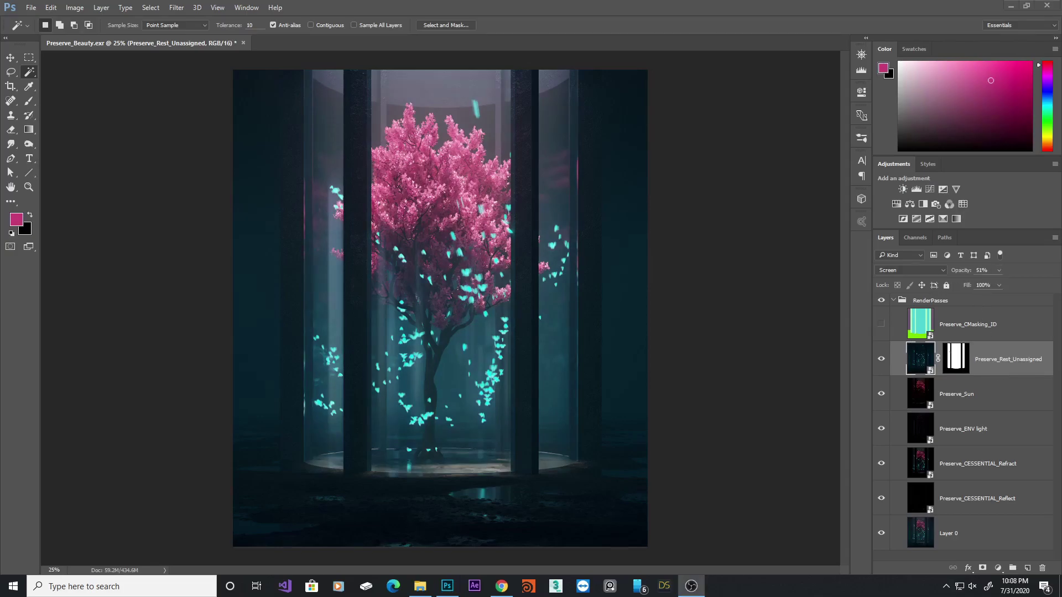
Step: Place Preserve_CTexmap in Multiply mode and toggle it to compare the darker texture
key("Return")
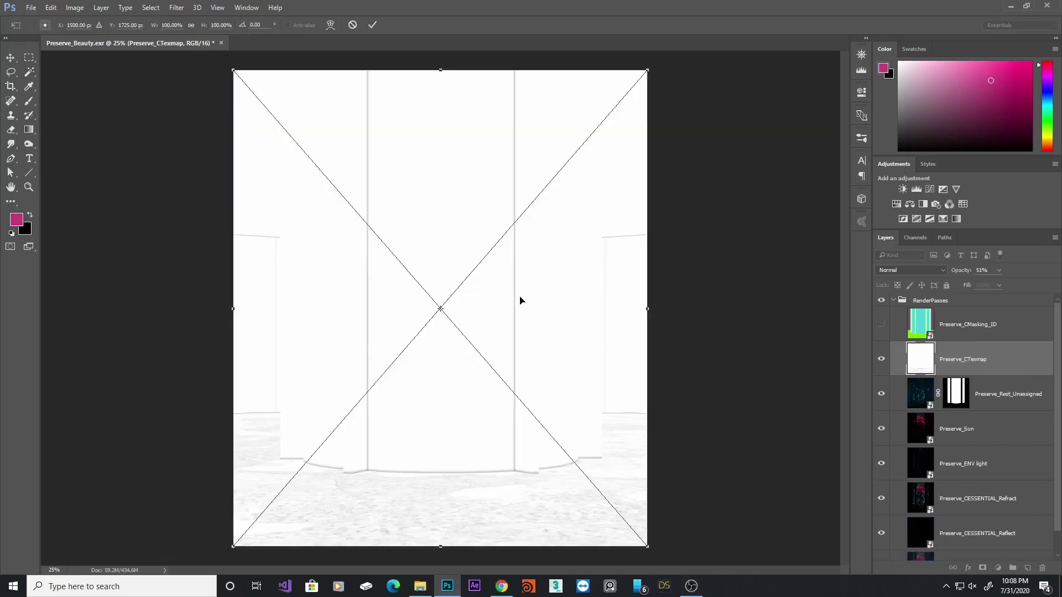
key("Return")
key("w")
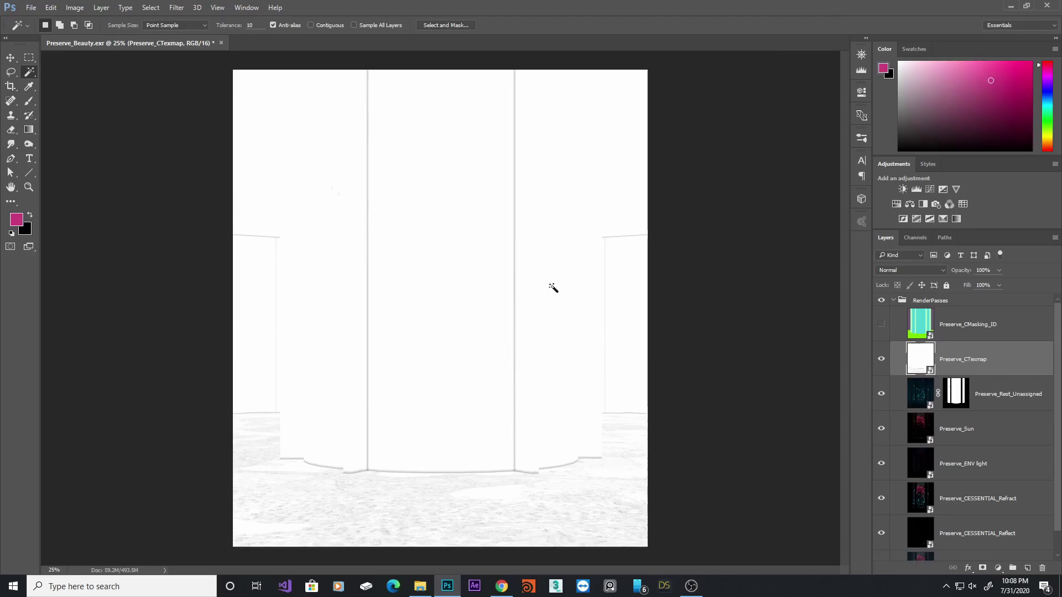
left_click(940, 270)
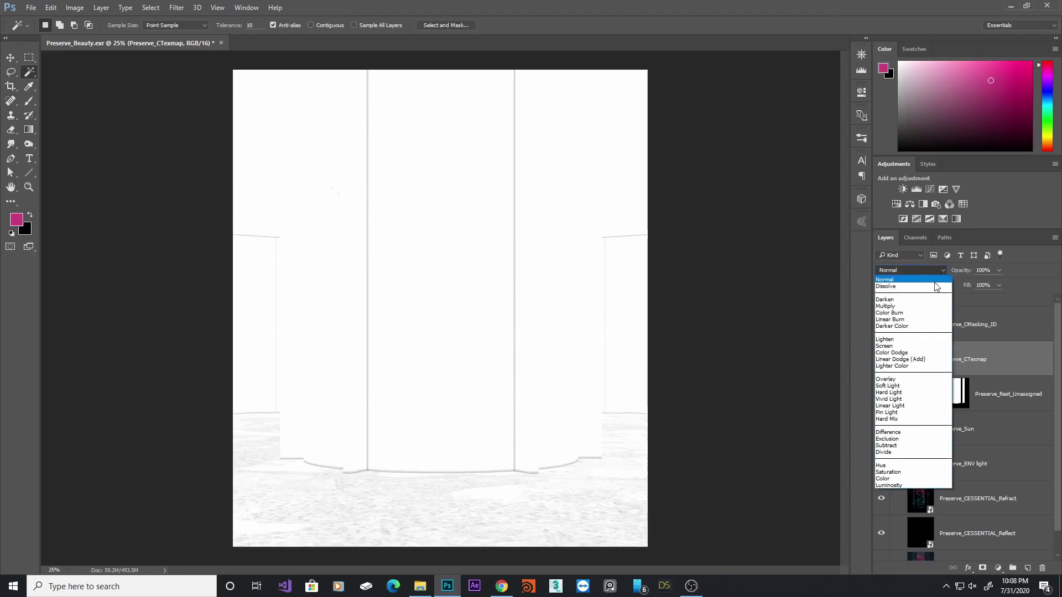
left_click(929, 306)
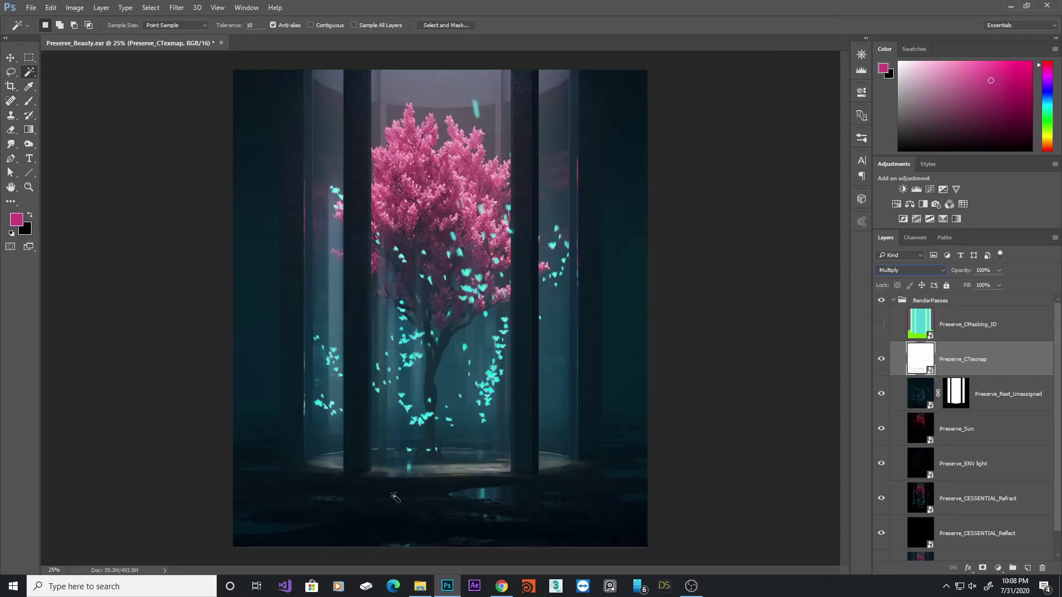
scroll(377, 497, "up", 5)
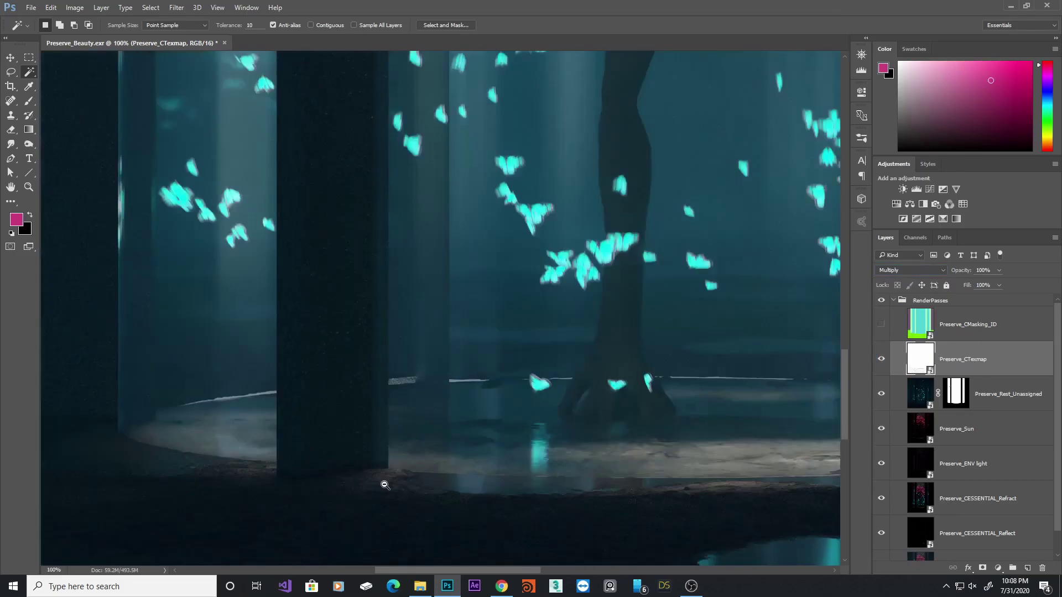
scroll(385, 485, "down", 1)
left_click(882, 358)
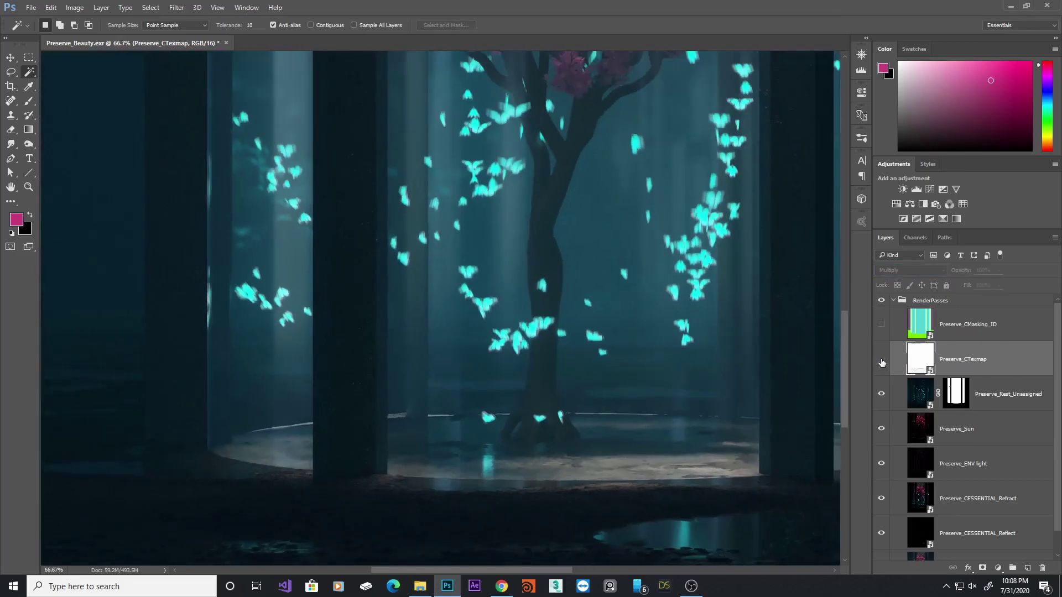
left_click(881, 358)
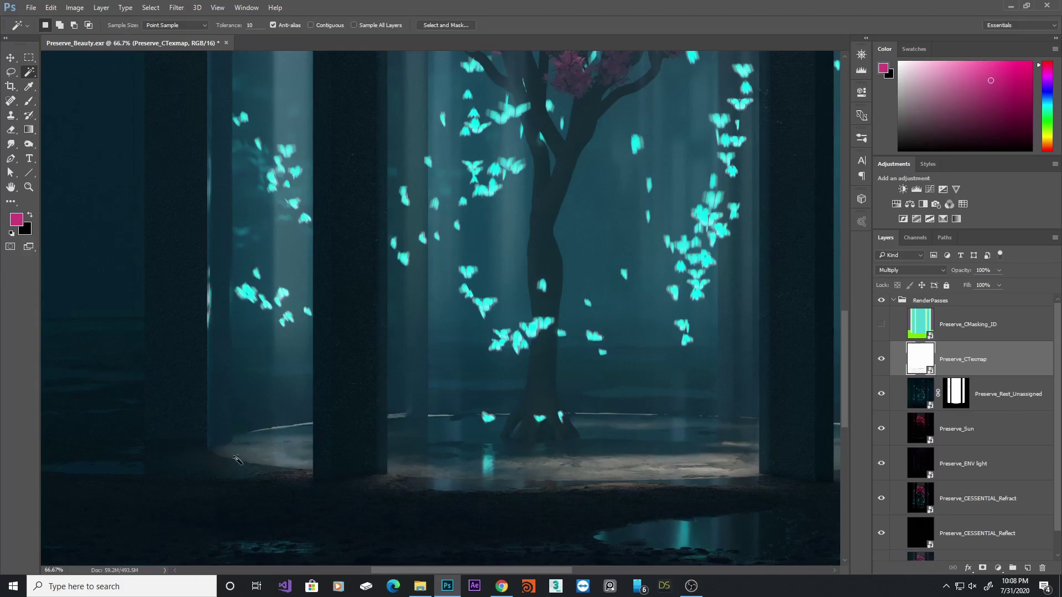
key("ctrl+minus")
key("ctrl+minus")
key("ctrl+minus")
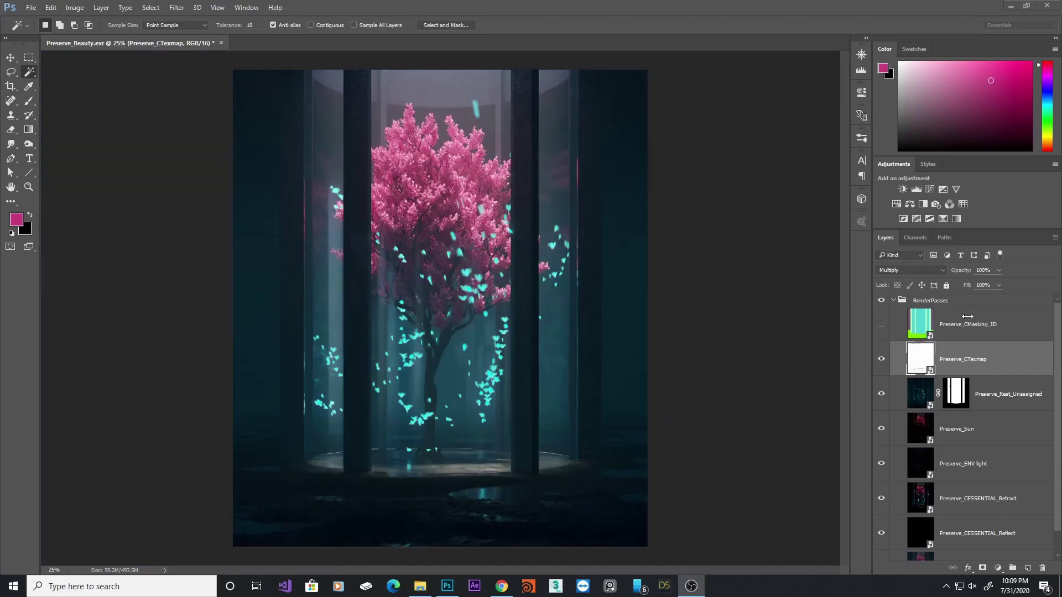
Step: Collapse the RenderPasses group, inspect the tree up close, and dismiss the Magic Wand error
left_click(893, 302)
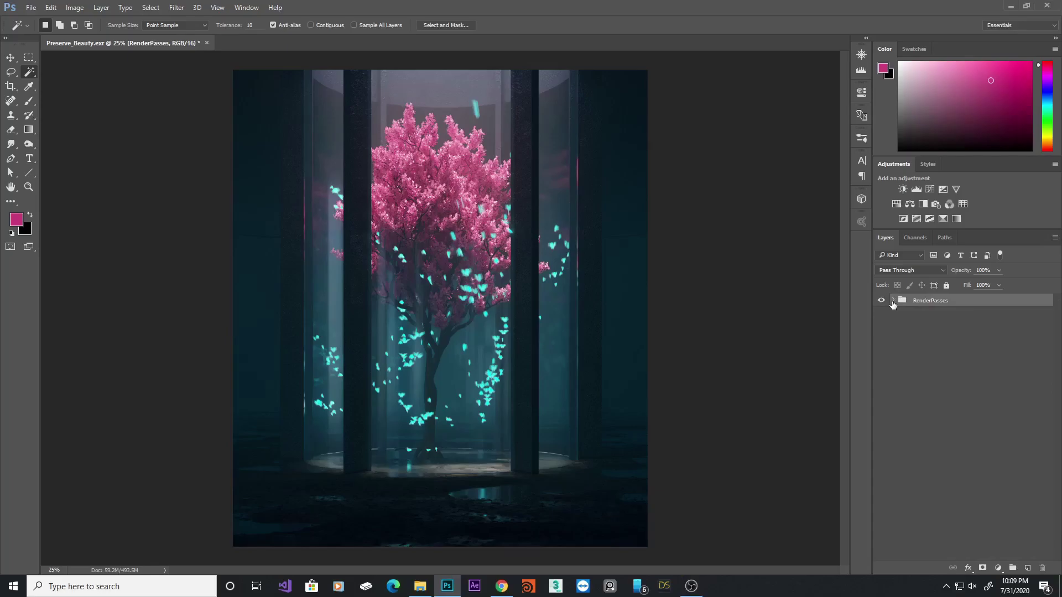
left_click(636, 242, "ctrl")
left_click(636, 242, "ctrl")
scroll(580, 244, "left", 10)
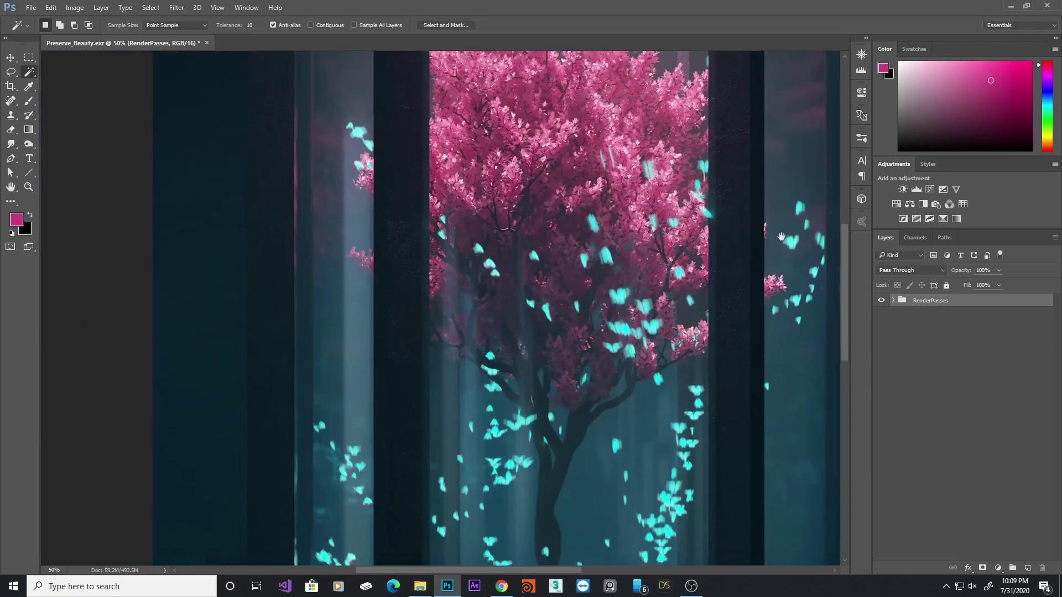
scroll(417, 415, "down", 5)
scroll(417, 415, "left", 2)
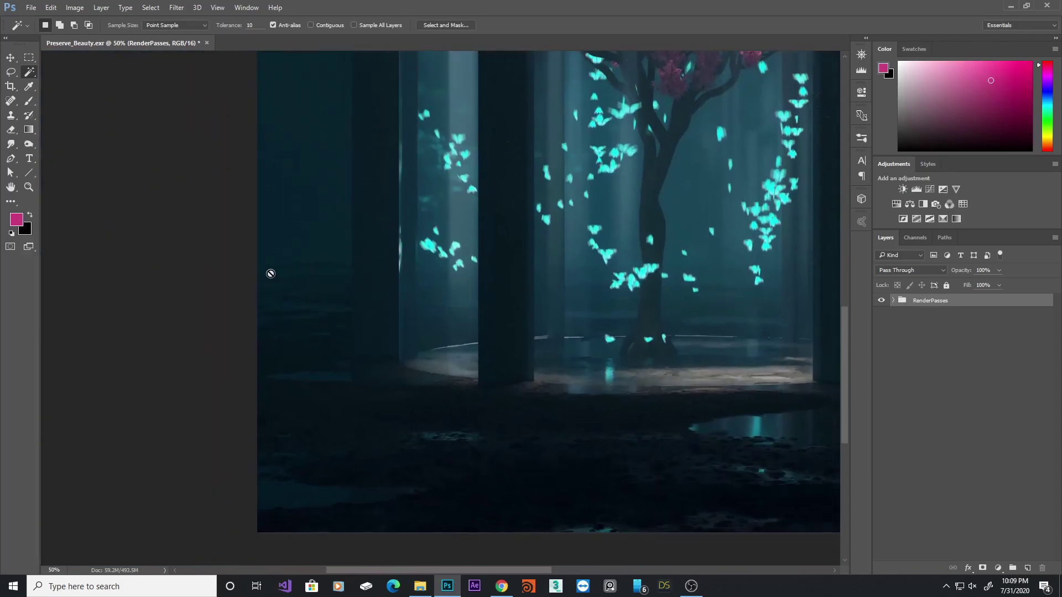
left_click(315, 269)
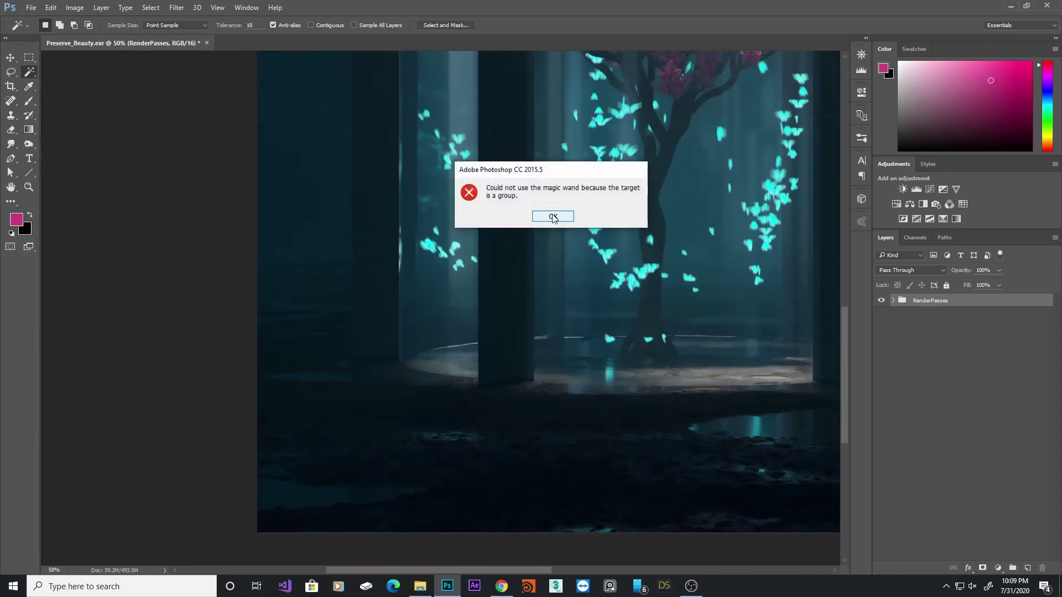
key("Return")
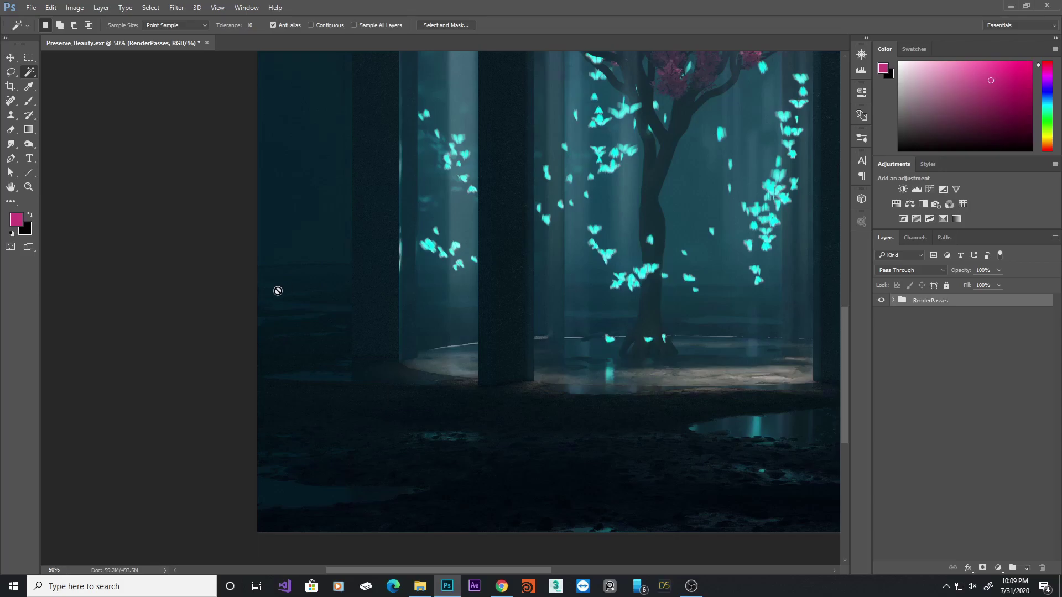
left_click(626, 323, "ctrl+alt")
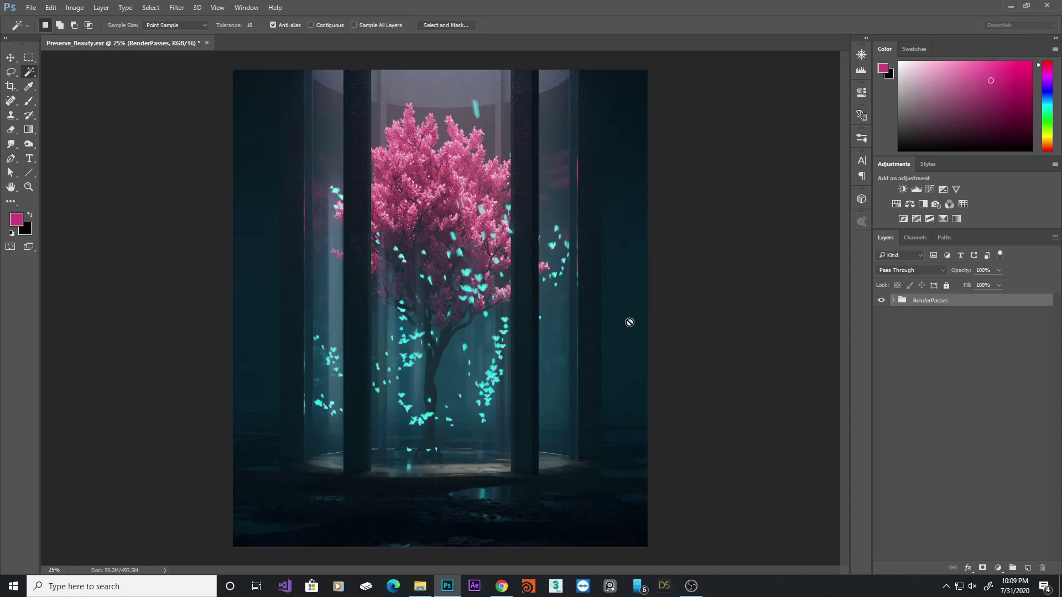
Step: Add Layer 1 and clone-stamp out the dark horizontal line on the left
left_click(1027, 568)
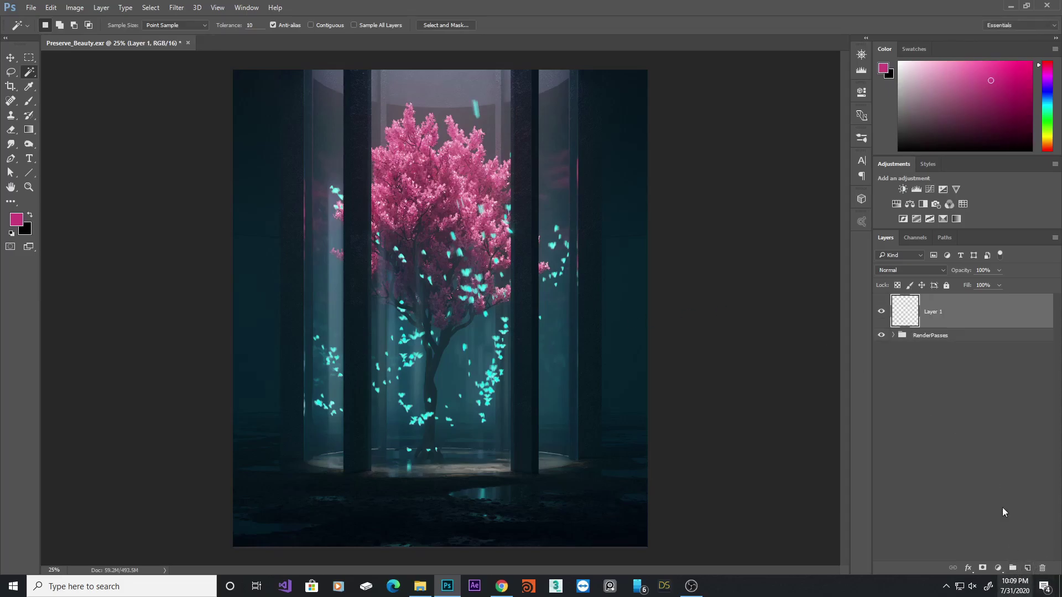
left_click(11, 115)
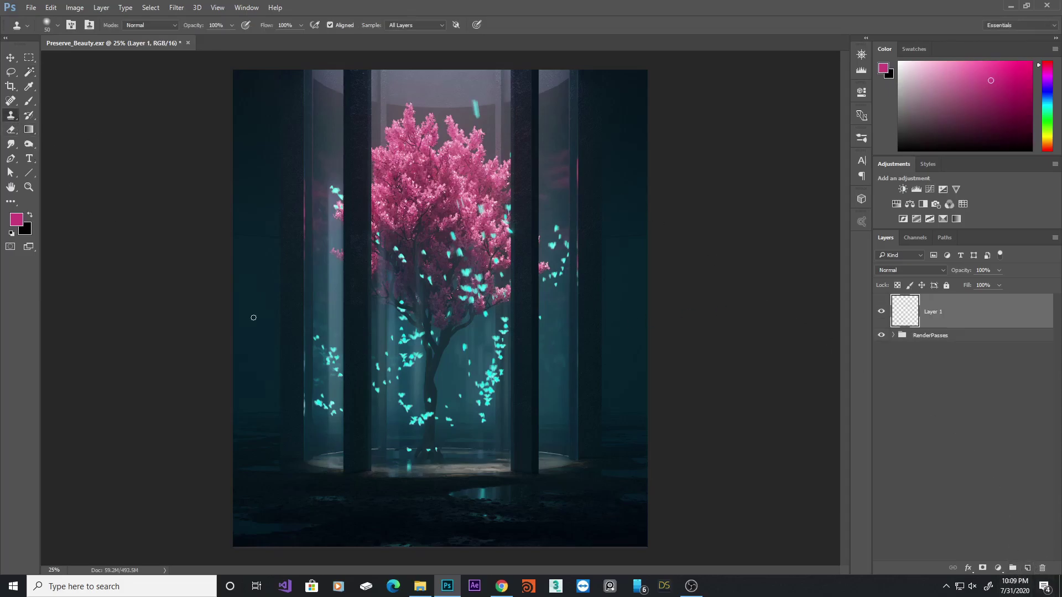
left_click_drag(234, 225, 378, 288)
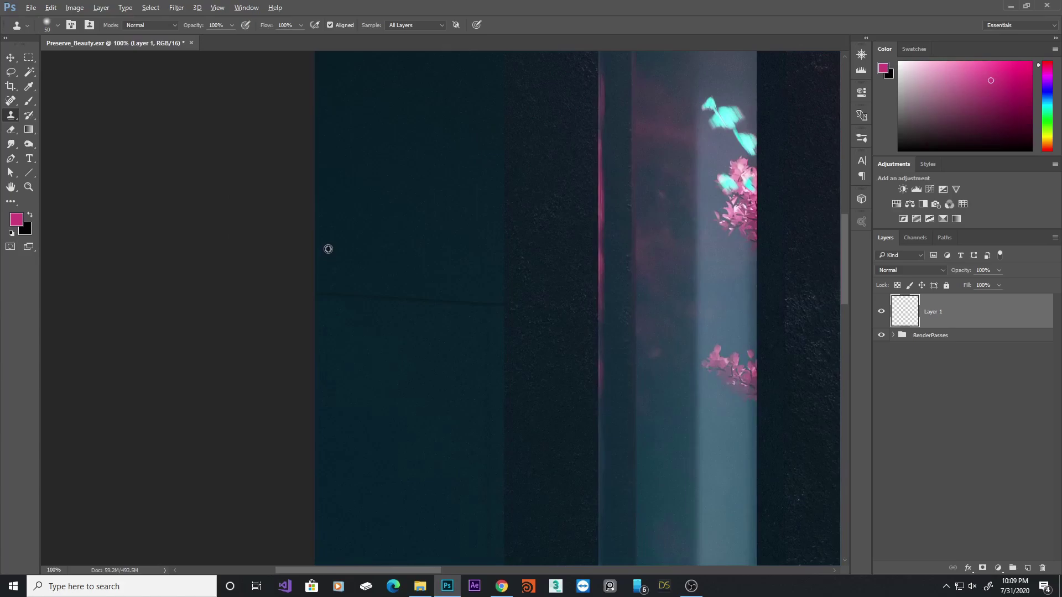
left_click(330, 249, "alt")
left_click_drag(324, 289, 482, 302)
left_click(335, 247, "alt")
left_click_drag(325, 297, 355, 295)
left_click(398, 241, "alt")
left_click_drag(486, 301, 492, 304)
Step: Clone clean texture over the grainy specks along the left dark pillar
left_click(460, 236, "alt")
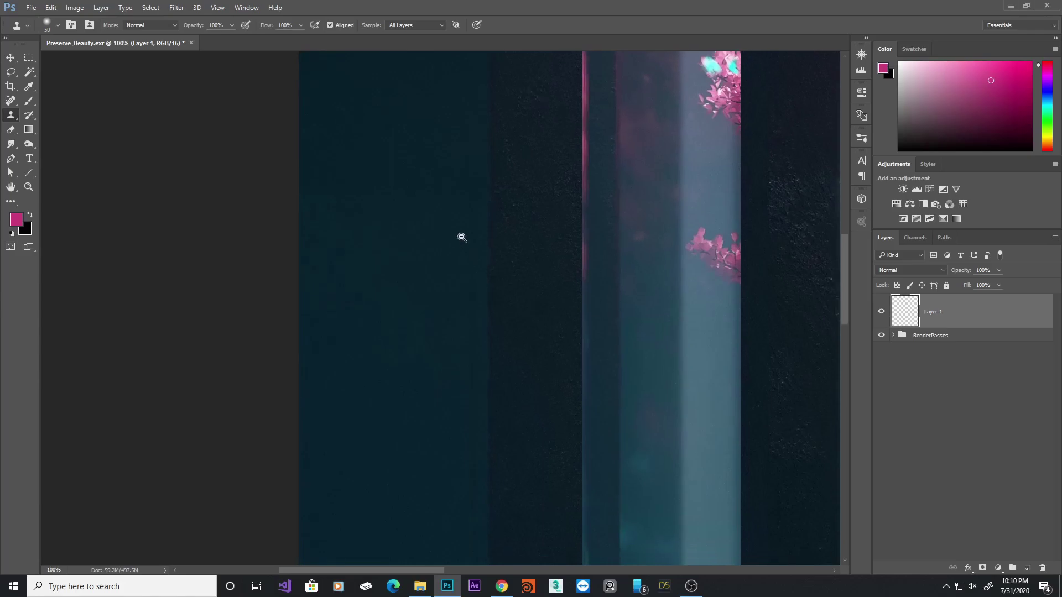
left_click(460, 237, "alt")
left_click(460, 237, "alt")
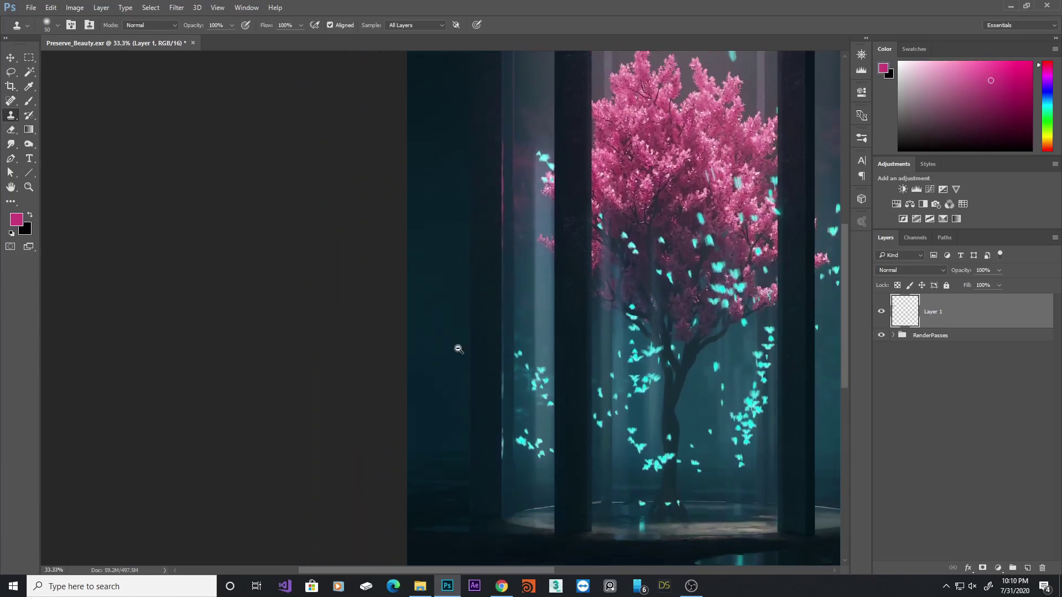
left_click(452, 235, "ctrl")
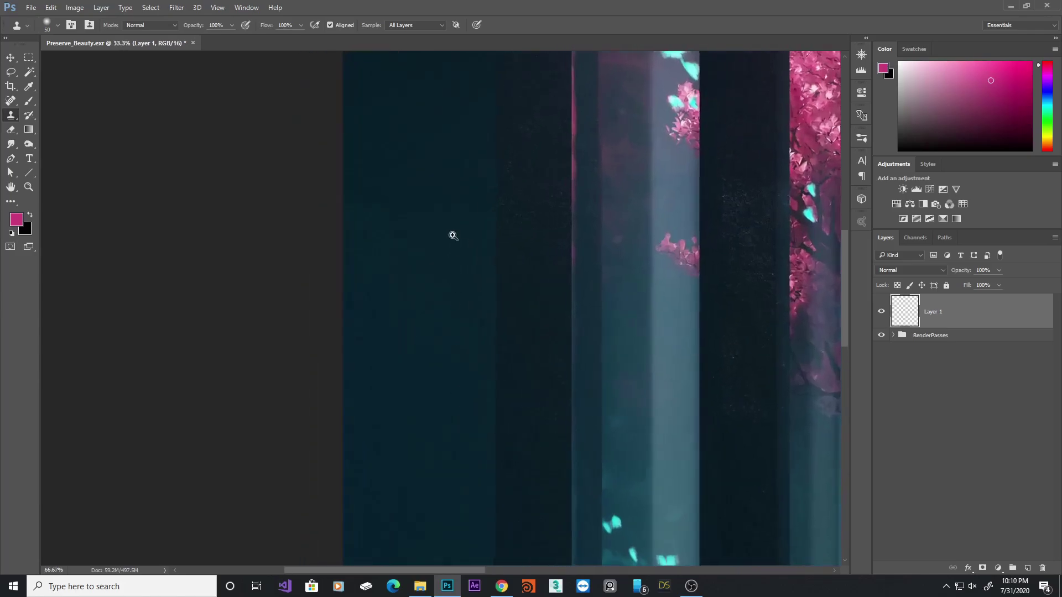
mouse_move(452, 235)
left_mouse_down()
mouse_move(476, 304)
mouse_move(303, 224)
left_mouse_up()
left_click(474, 308, "alt")
left_click(459, 283, "alt")
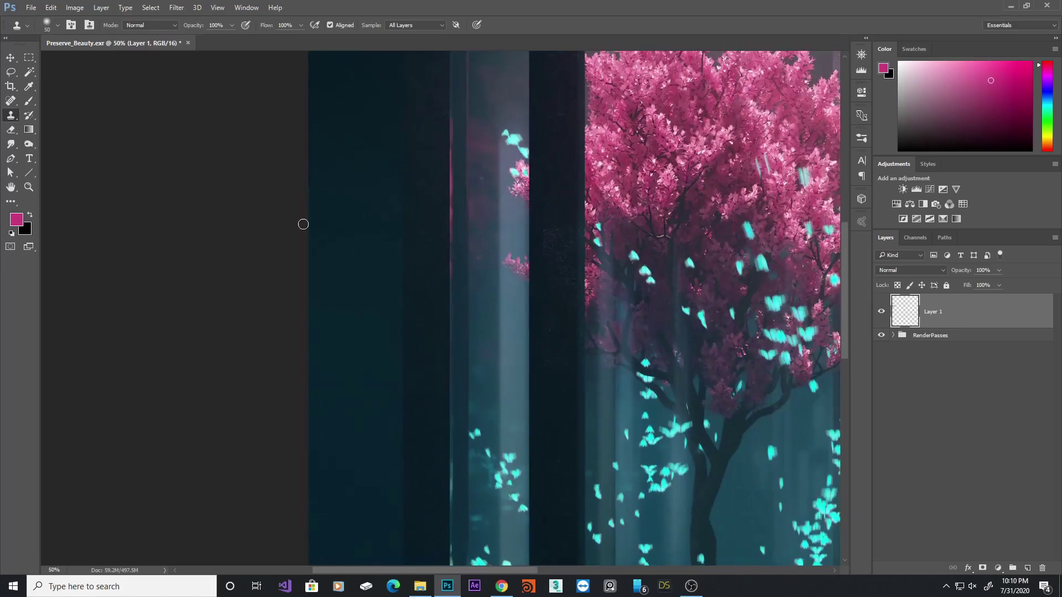
left_click(357, 246, "ctrl")
left_click(357, 235, "ctrl")
left_click_drag(383, 234, 514, 365)
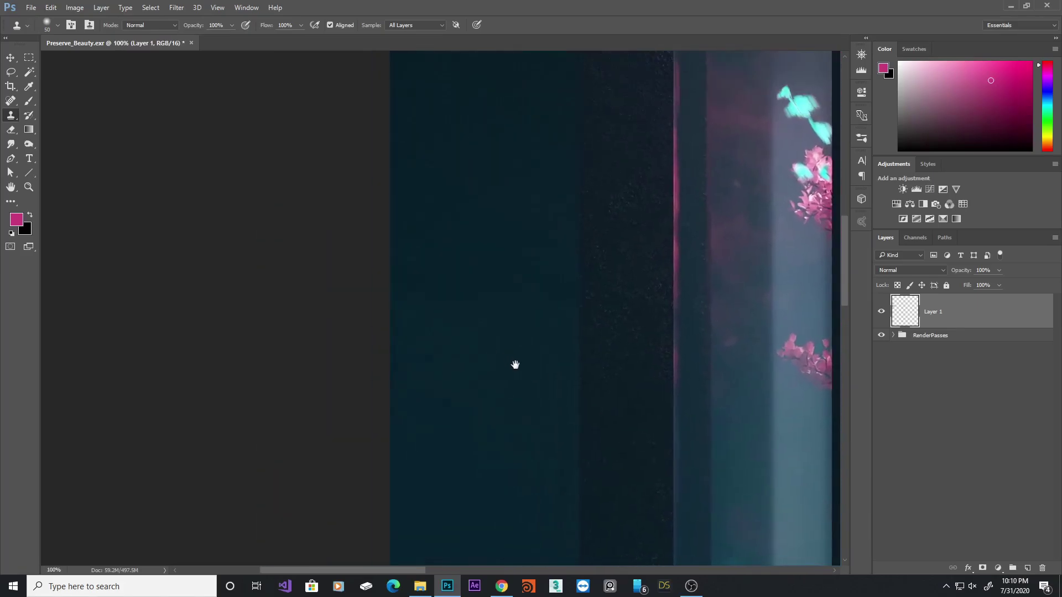
left_click(405, 306, "alt")
mouse_move(407, 280)
left_mouse_down()
mouse_move(438, 270)
mouse_move(466, 288)
mouse_move(486, 279)
mouse_move(562, 289)
mouse_move(552, 308)
mouse_move(536, 287)
mouse_move(559, 287)
mouse_move(561, 497)
left_mouse_up()
left_click_drag(640, 431, 655, 78)
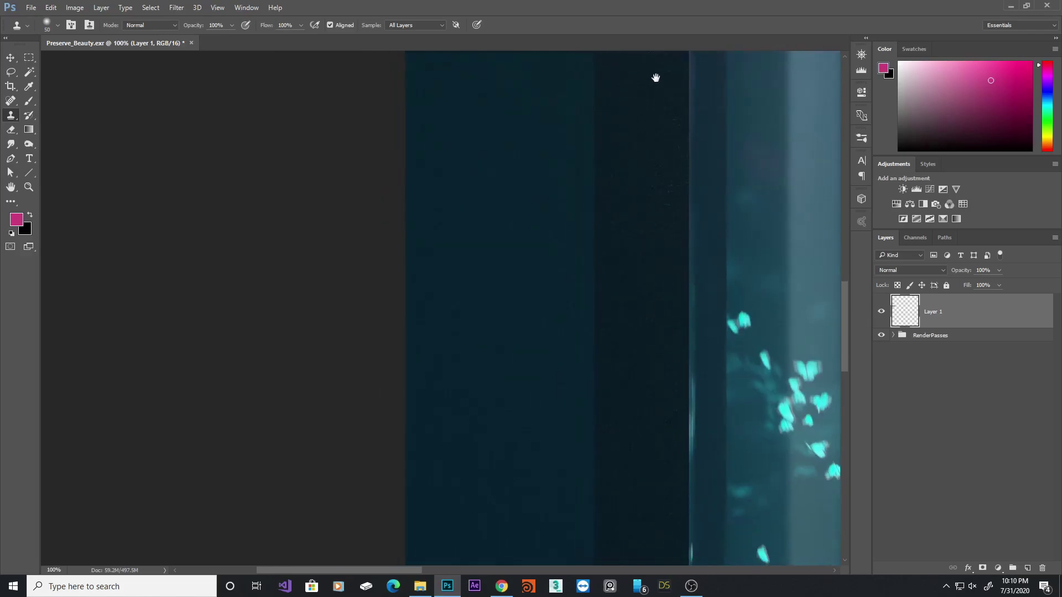
left_click_drag(573, 124, 572, 376)
left_click_drag(638, 415, 578, 194)
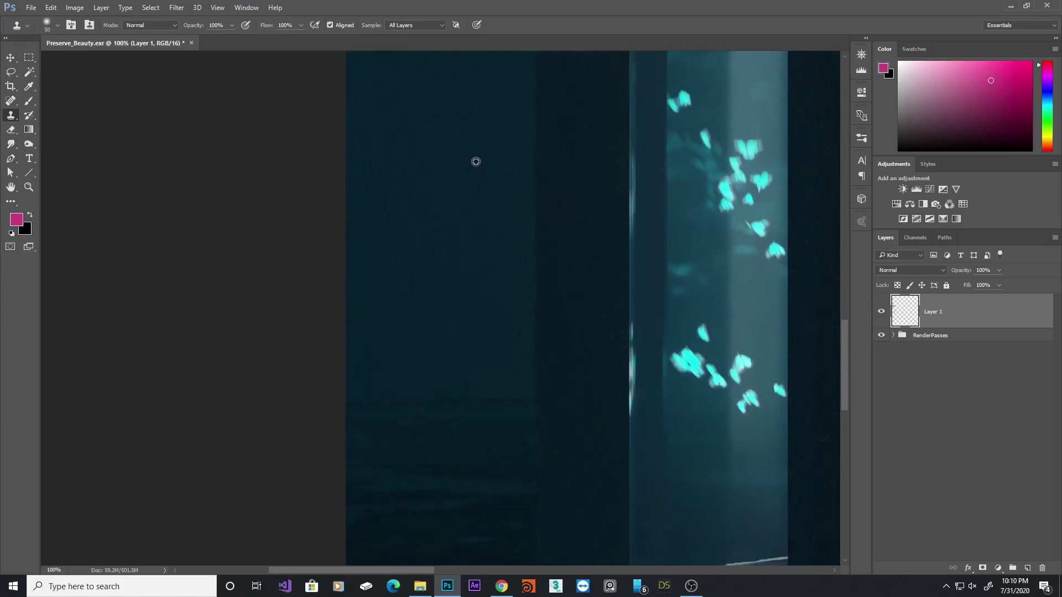
left_click(484, 162, "alt")
left_click_drag(516, 131, 515, 352)
Step: Clone-stamp over the dark area at the pillar base and across the dark pillar
left_click_drag(524, 398, 478, 352)
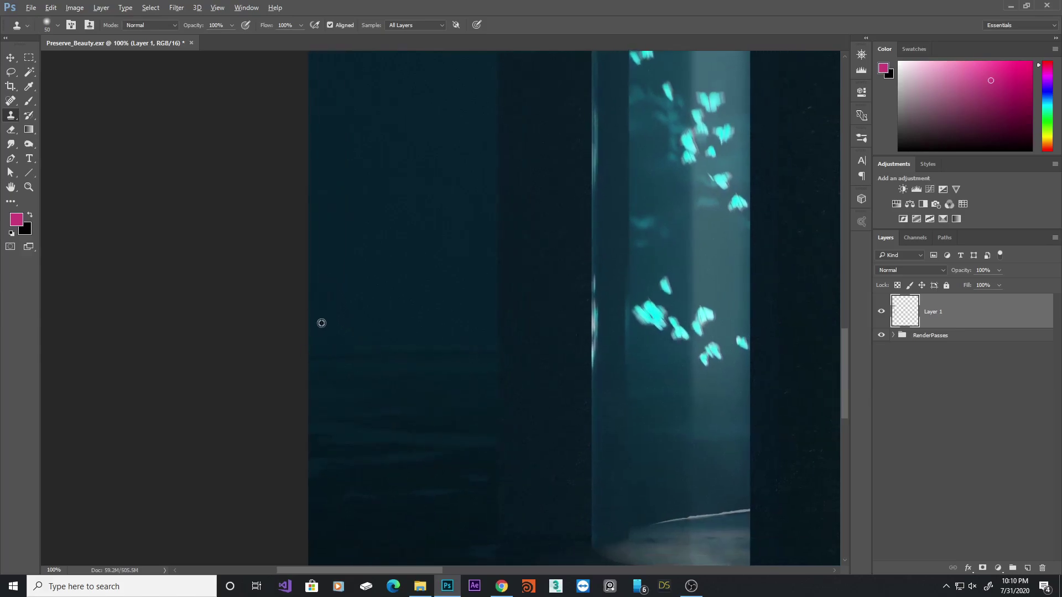
left_click(321, 323, "alt")
mouse_move(315, 346)
left_mouse_down()
mouse_move(396, 339)
mouse_move(488, 345)
mouse_move(443, 340)
left_mouse_up()
left_click(389, 292, "alt")
Step: Pan right and clone clean texture over the blemishes on the right-hand pillar
left_click_drag(649, 330, 627, 323)
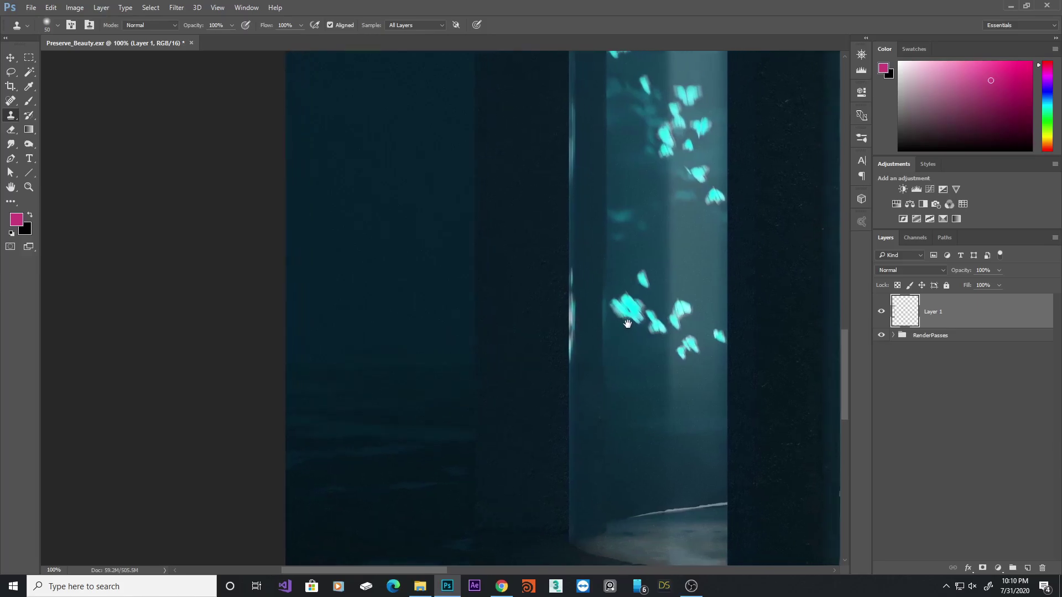
left_click_drag(524, 345, 445, 331)
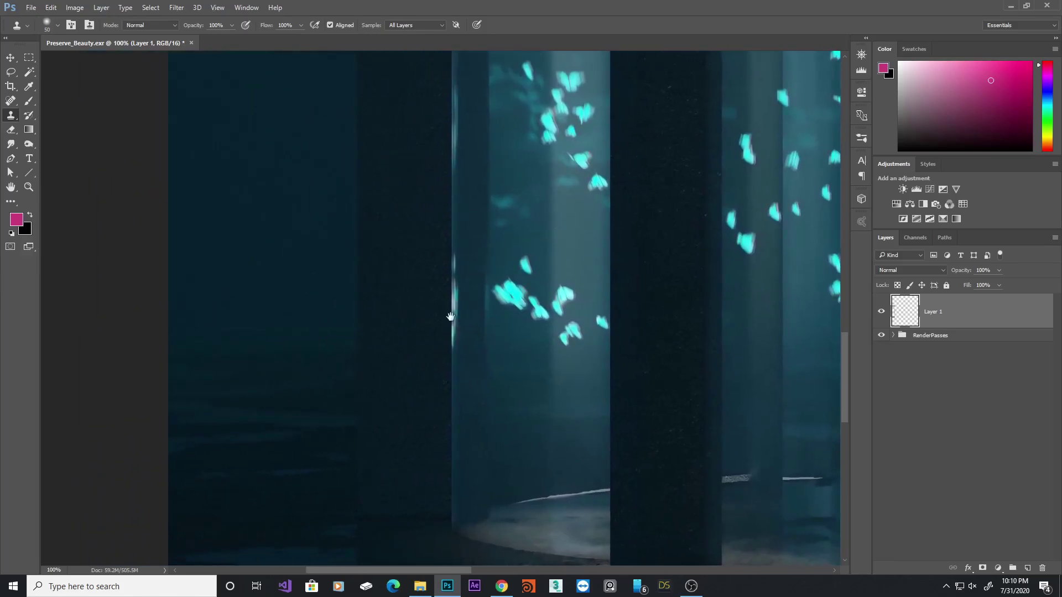
left_click_drag(452, 314, 166, 321)
left_click_drag(623, 343, 303, 354)
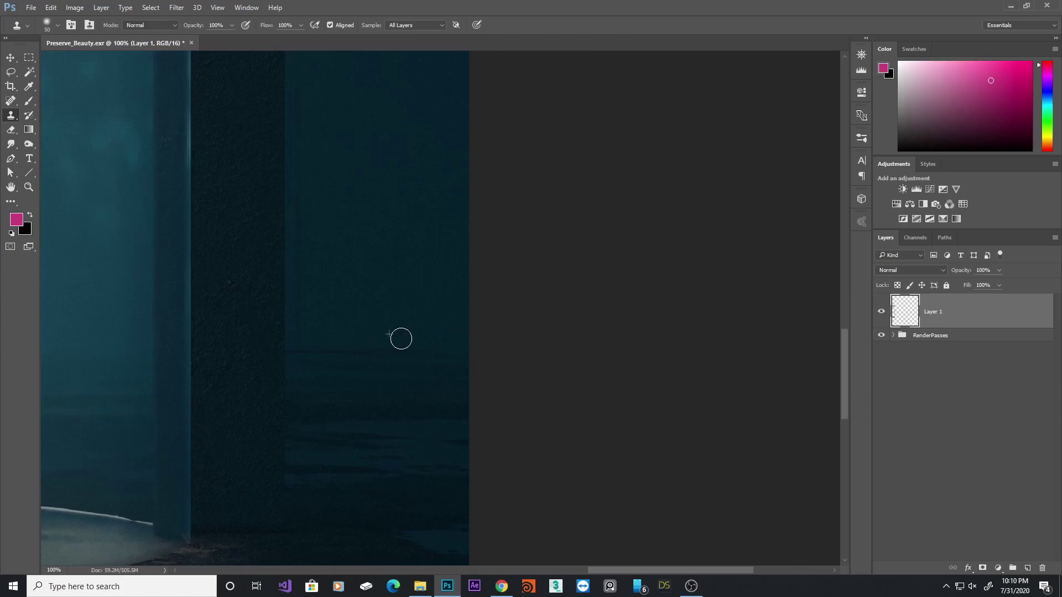
left_click(415, 312, "alt")
mouse_move(371, 340)
left_mouse_down()
mouse_move(301, 343)
mouse_move(322, 345)
left_mouse_up()
Step: Erase the faint horizontal line and clone down the full length of the dark column
left_click_drag(366, 310, 570, 401)
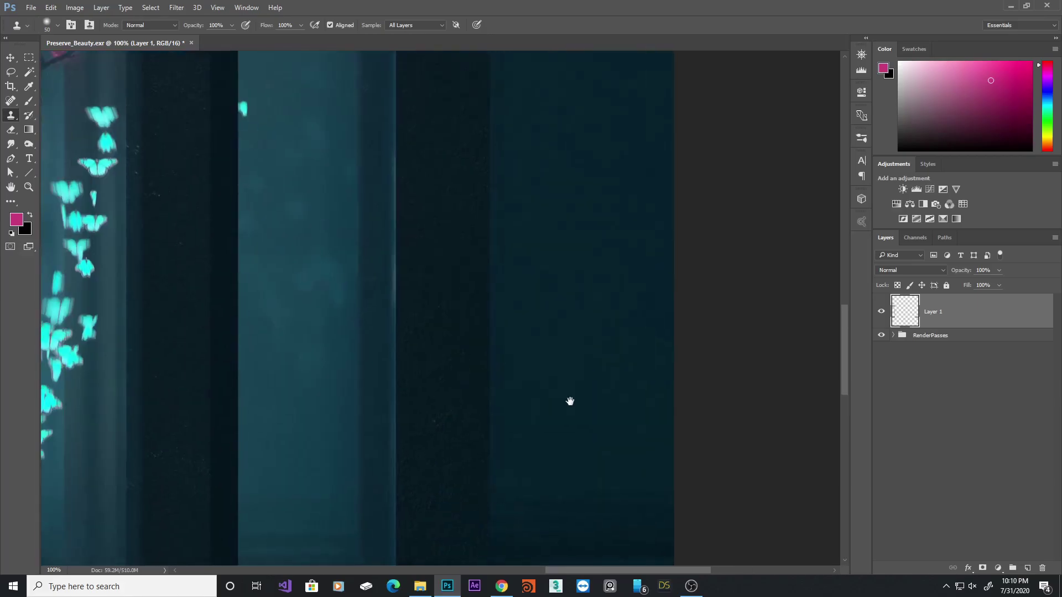
scroll(592, 356, "up", 5)
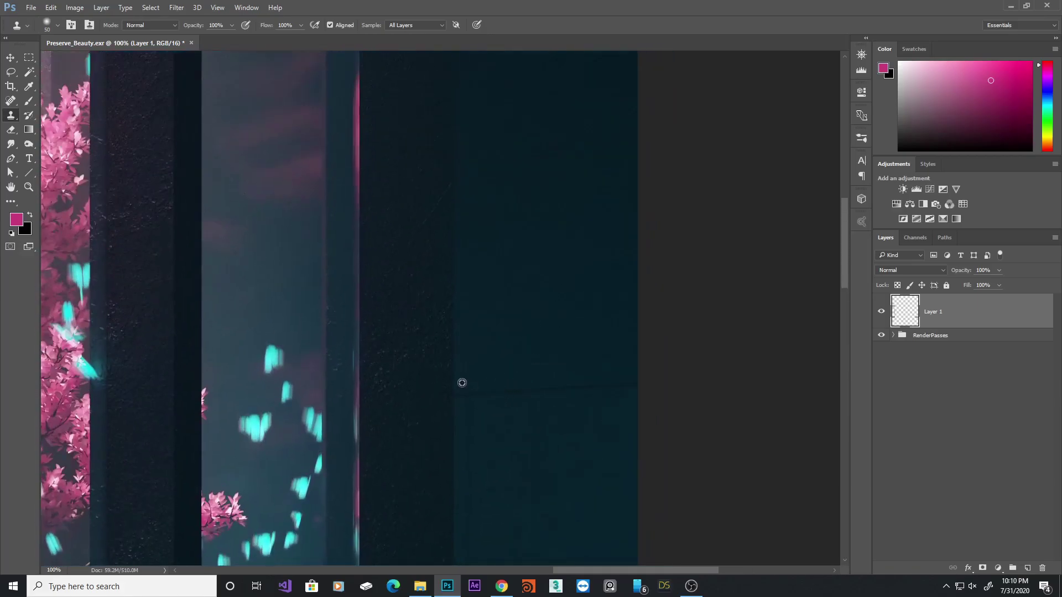
mouse_move(483, 386)
left_mouse_down()
mouse_move(616, 384)
mouse_move(580, 424)
left_mouse_up()
mouse_move(463, 395)
left_mouse_down()
mouse_move(466, 450)
mouse_move(479, 223)
mouse_move(439, 230)
mouse_move(441, 348)
left_mouse_up()
mouse_move(492, 355)
left_mouse_down()
mouse_move(545, 284)
mouse_move(516, 204)
mouse_move(464, 282)
mouse_move(462, 409)
left_mouse_up()
left_click_drag(496, 417, 517, 254)
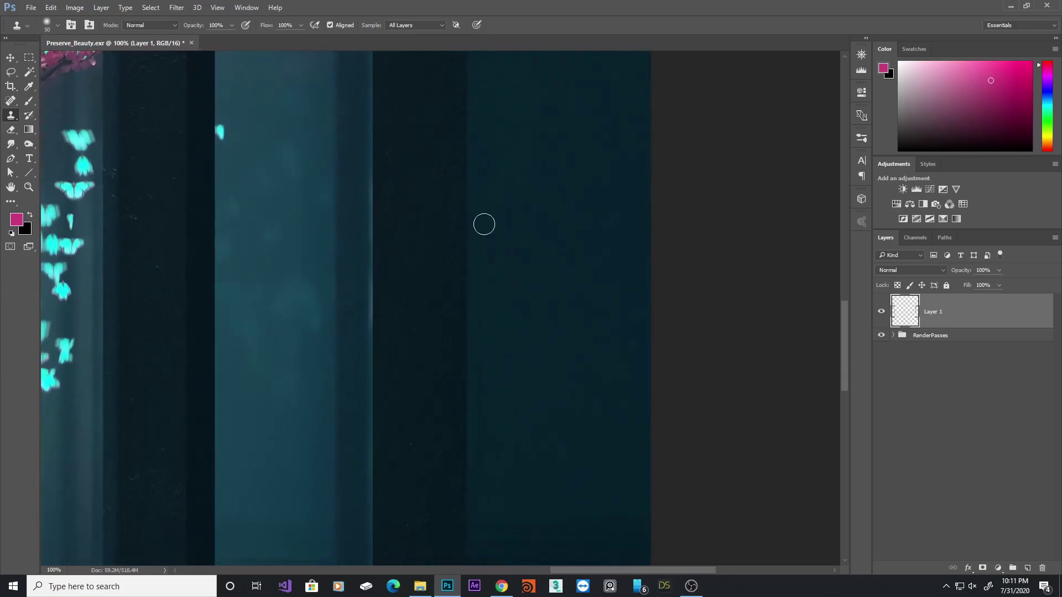
mouse_move(479, 224)
left_mouse_down()
mouse_move(484, 457)
mouse_move(498, 465)
left_mouse_up()
Step: Move Layer 1 into a new group named 'CloneStamp' and collapse it, with the whole image in view
key("ctrl+0")
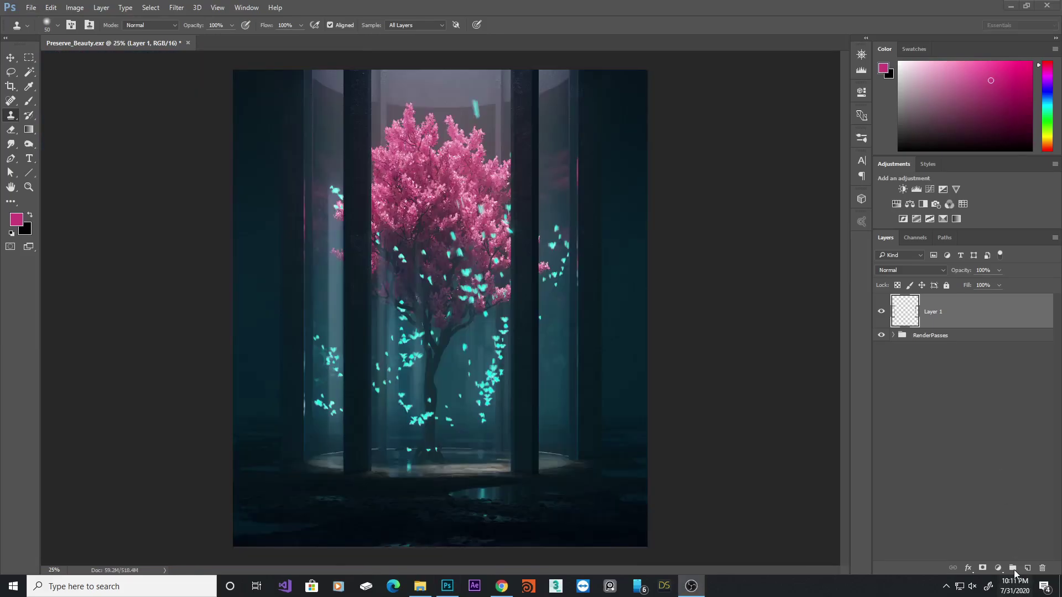
left_click(1012, 568)
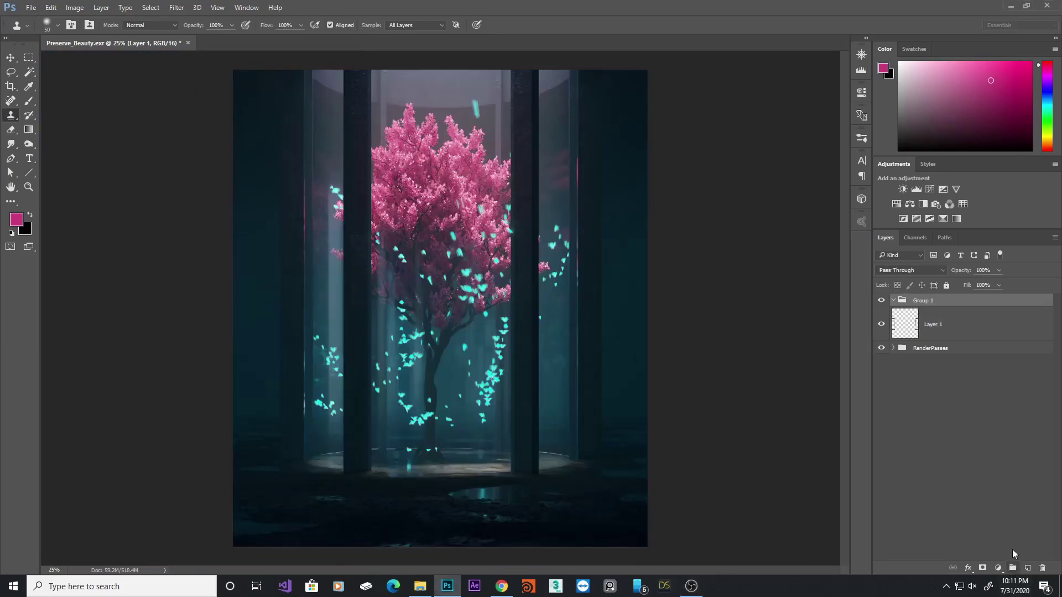
double_click(923, 300)
type("CloneStamp")
key("Return")
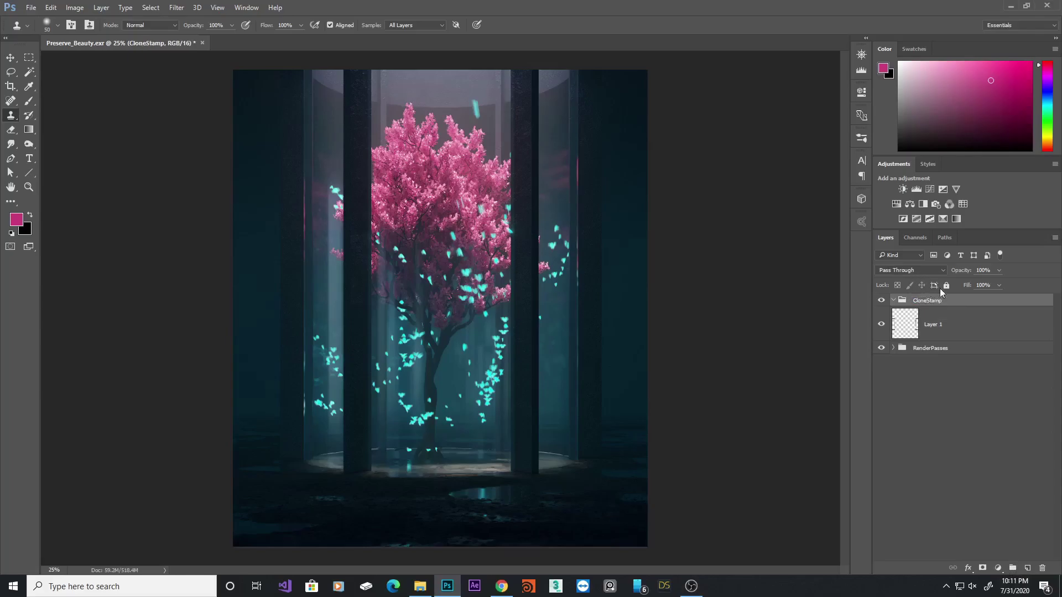
left_click_drag(934, 325, 887, 304)
left_click(888, 302)
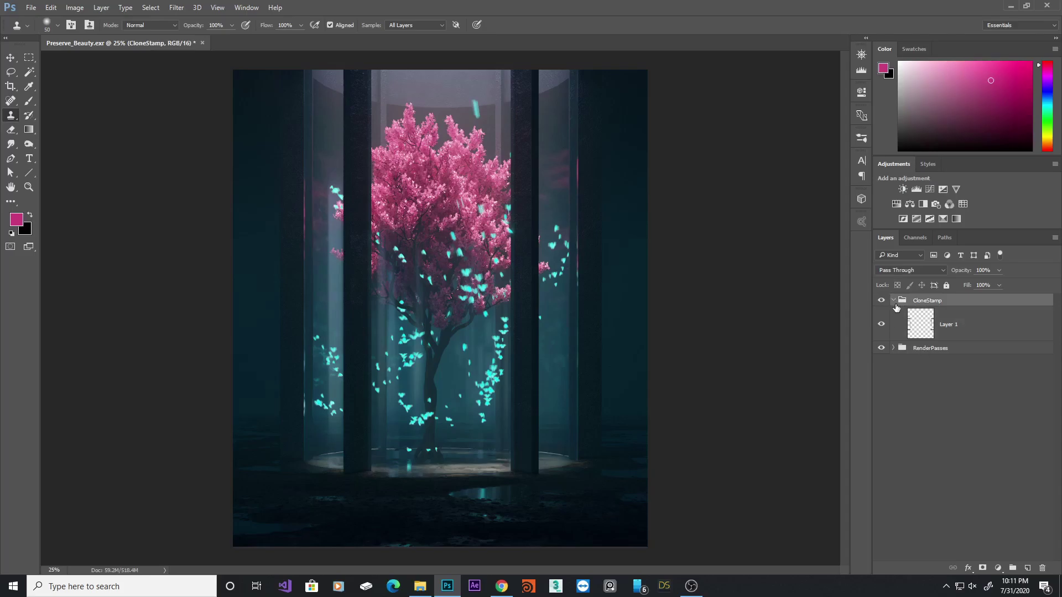
left_click(892, 300)
left_click(940, 398)
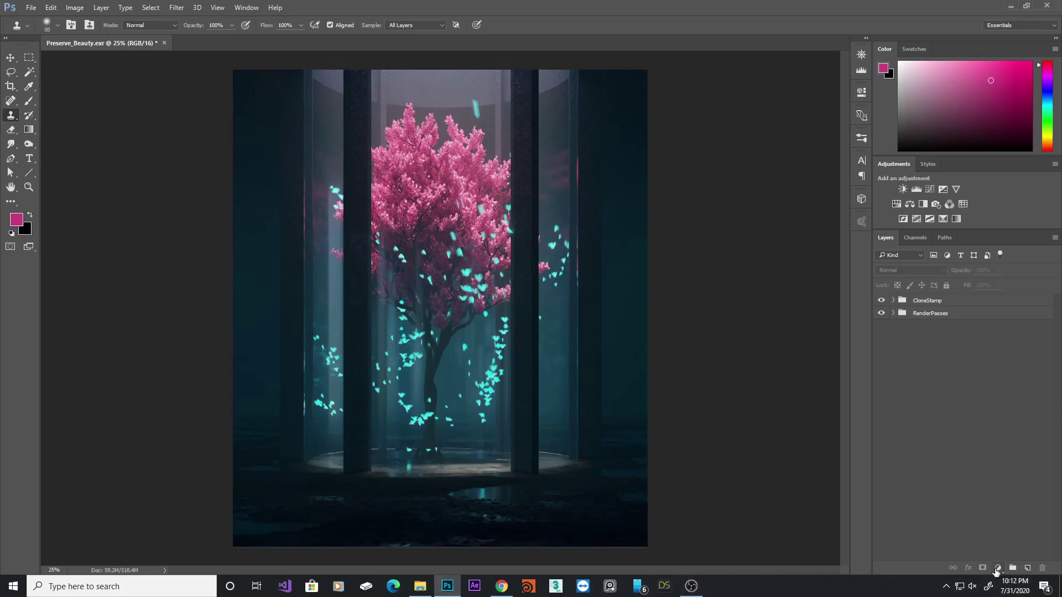
Step: Add a Color Balance layer with midtones at +28 red, -48 magenta and -7 yellow
left_click(998, 568)
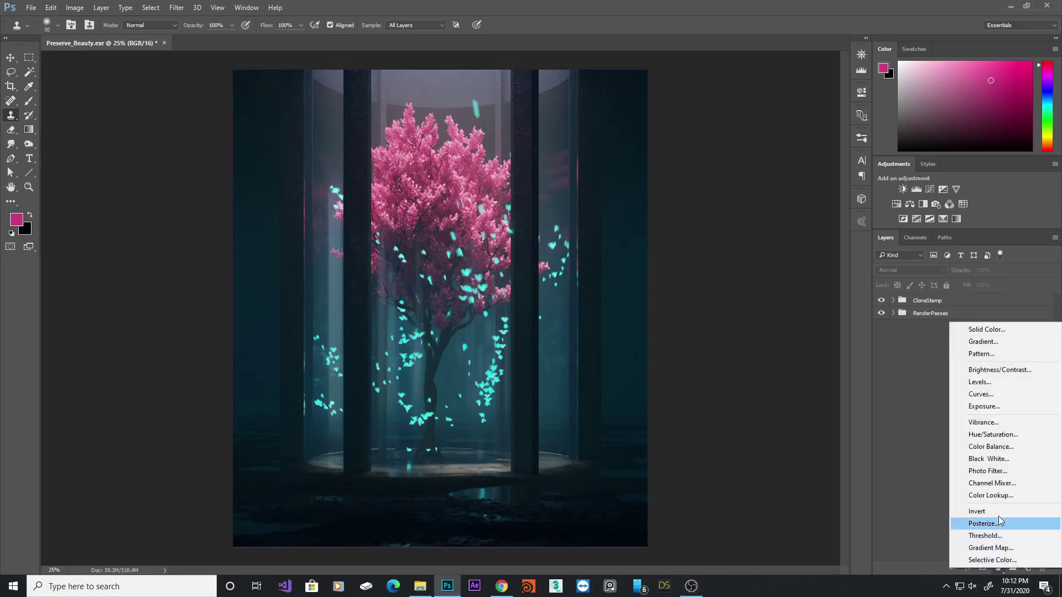
left_click(990, 446)
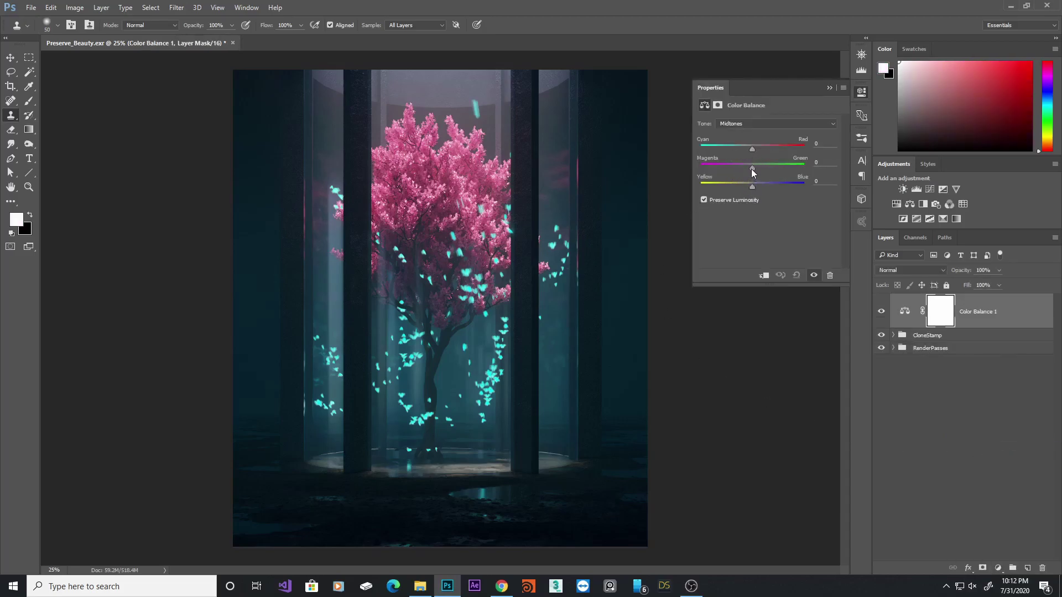
left_click_drag(751, 169, 733, 168)
left_click_drag(751, 187, 762, 186)
left_click_drag(753, 150, 756, 149)
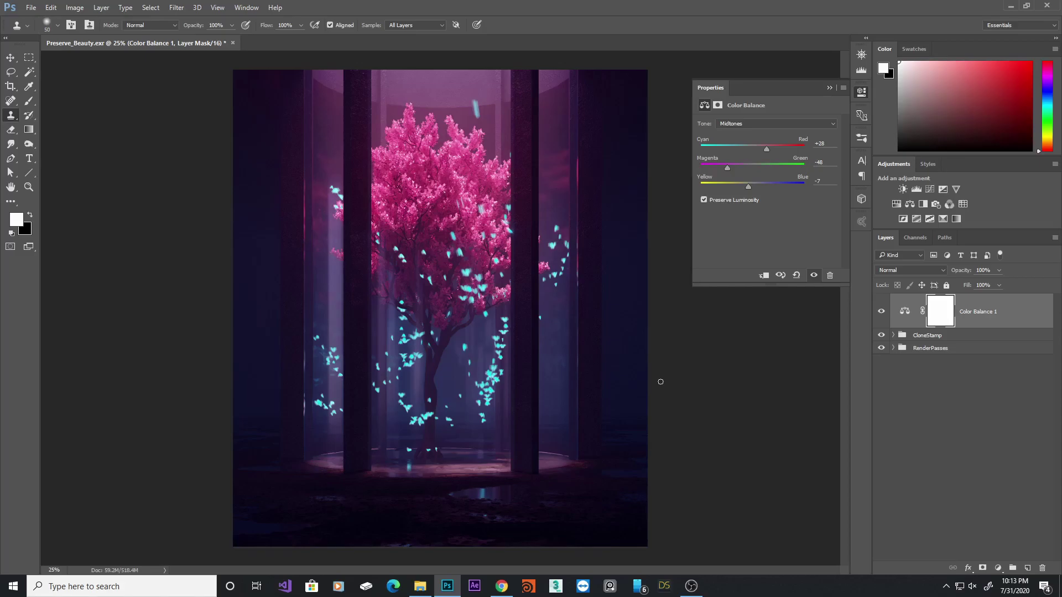
left_click(450, 318)
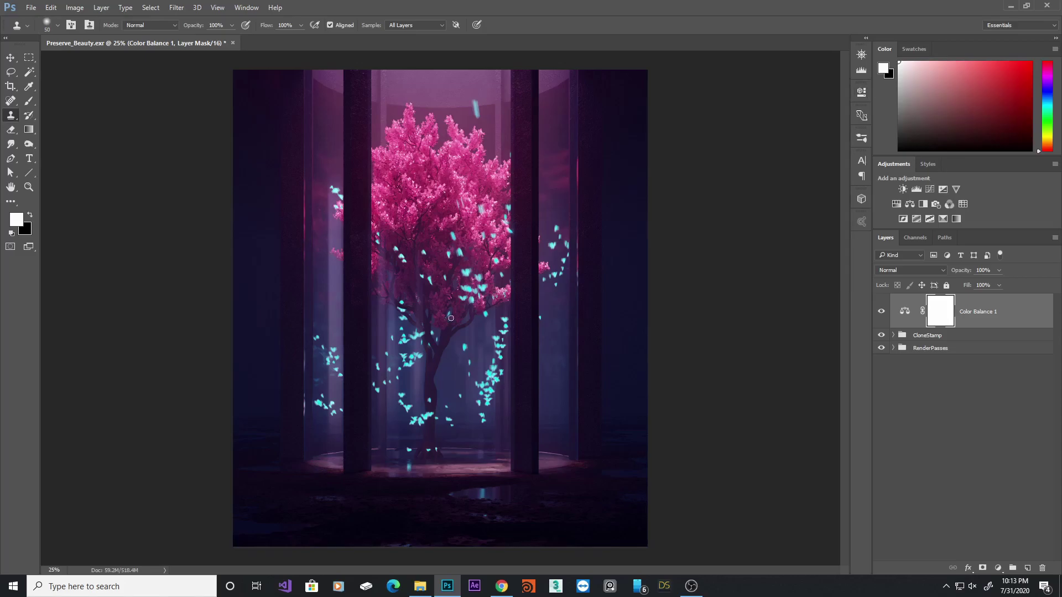
Step: Add a Hue/Saturation layer with lowered saturation and toggle it off and on to compare
left_click(998, 567)
left_click(994, 432)
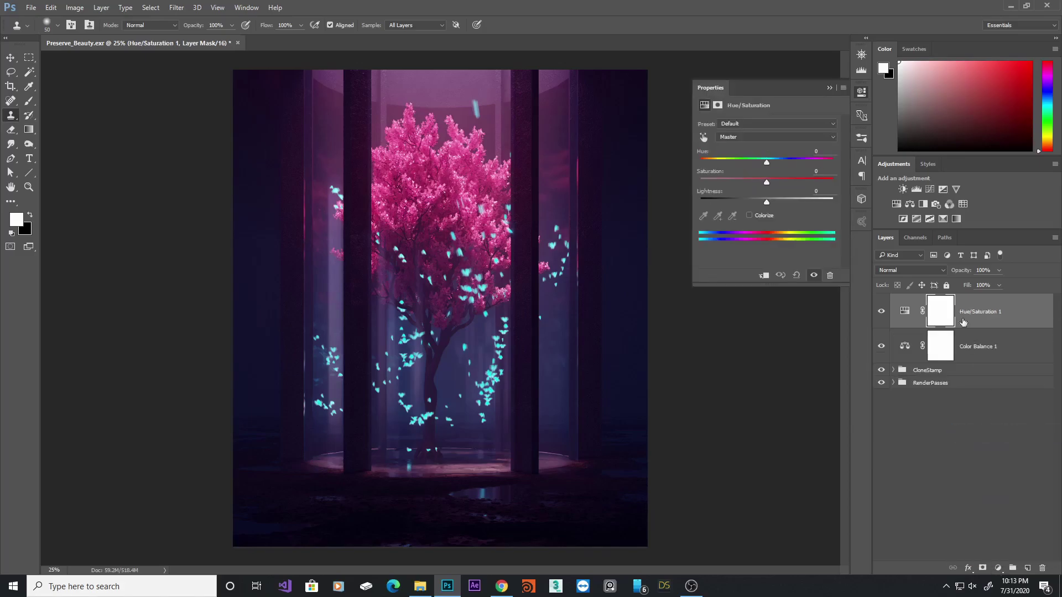
mouse_move(766, 183)
left_mouse_down()
mouse_move(697, 188)
mouse_move(764, 183)
left_mouse_up()
left_click(861, 92)
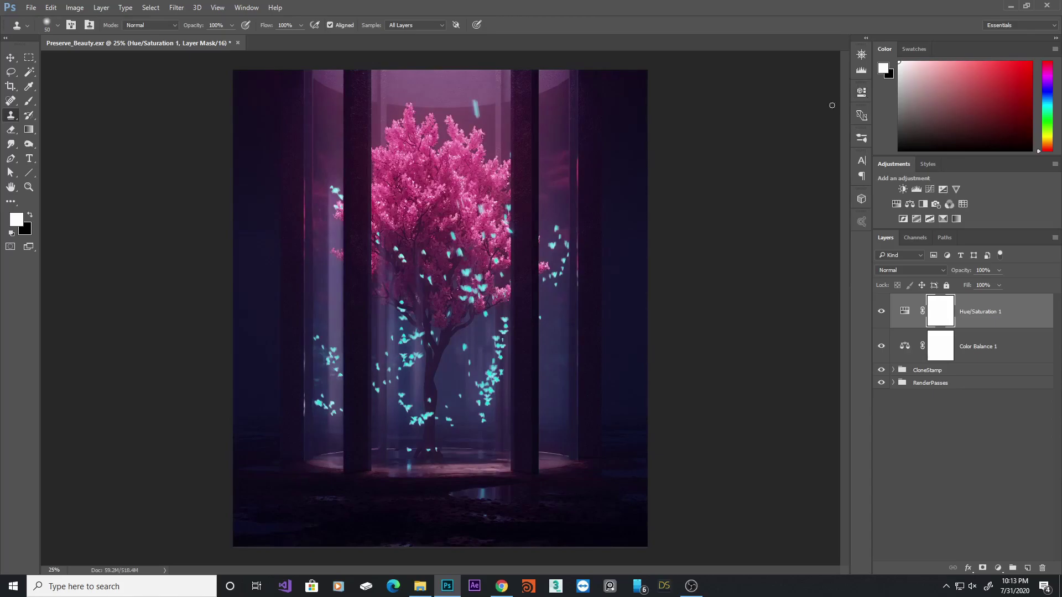
left_click(880, 311)
left_click(881, 311)
left_click(691, 586)
Step: Stamp all visible layers into a new Layer 2 and convert it to a Smart Object
left_click(892, 369)
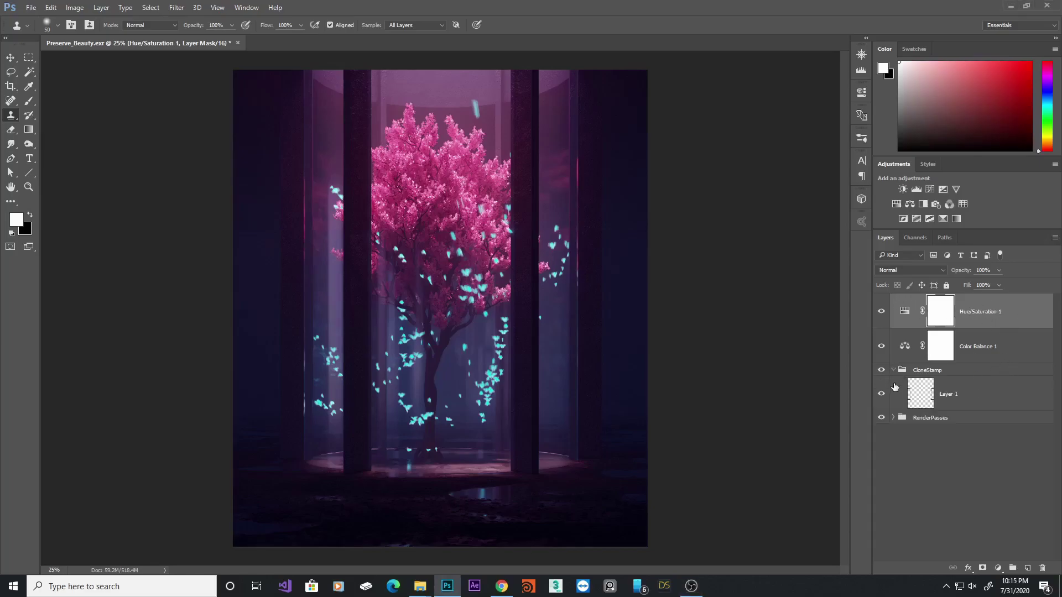
left_click(893, 418)
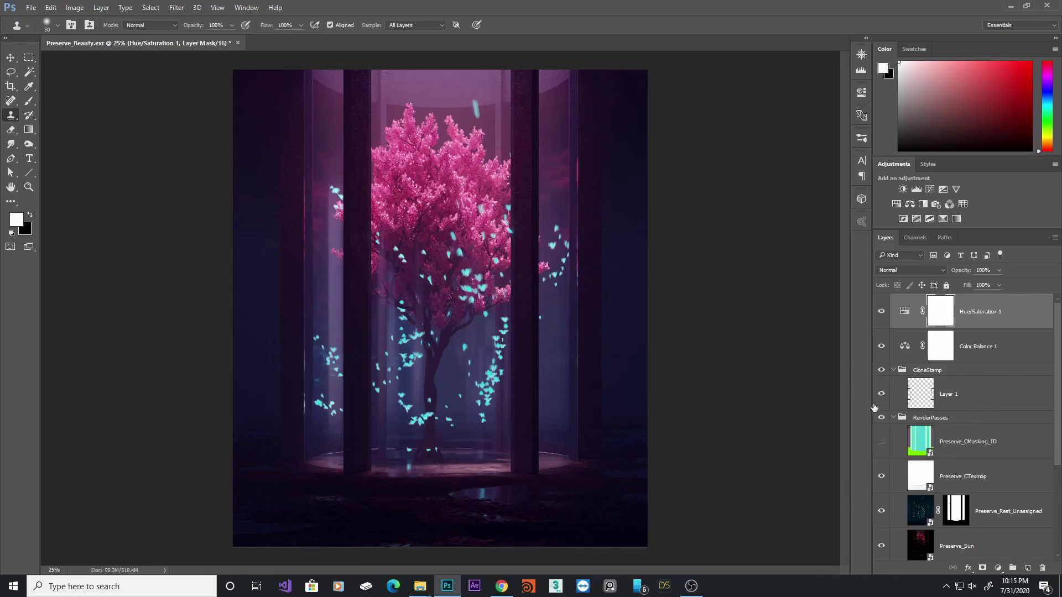
left_click(892, 417)
left_click(976, 462)
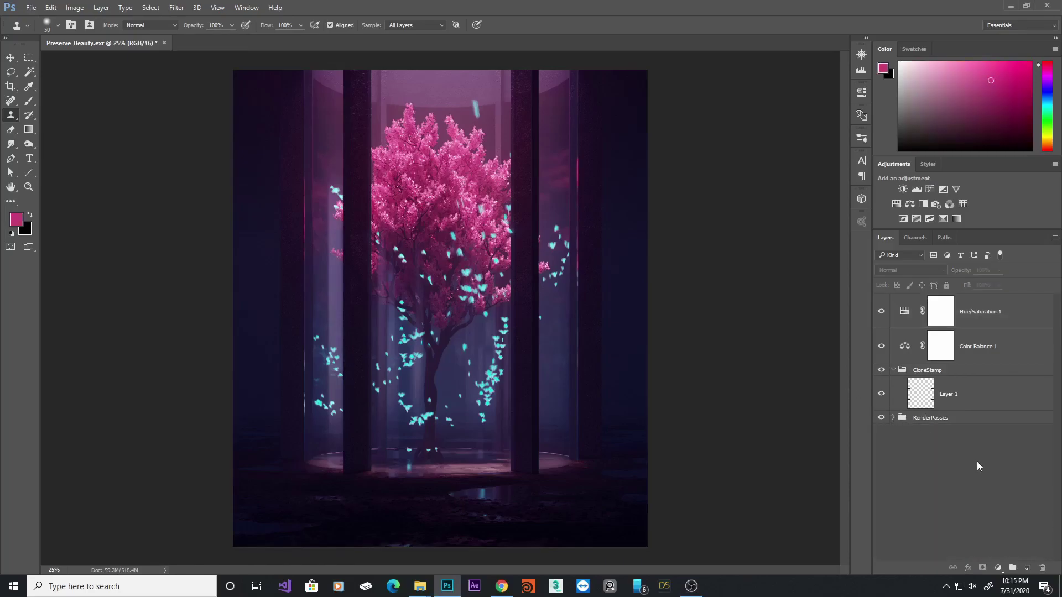
key("ctrl+shift+alt+e")
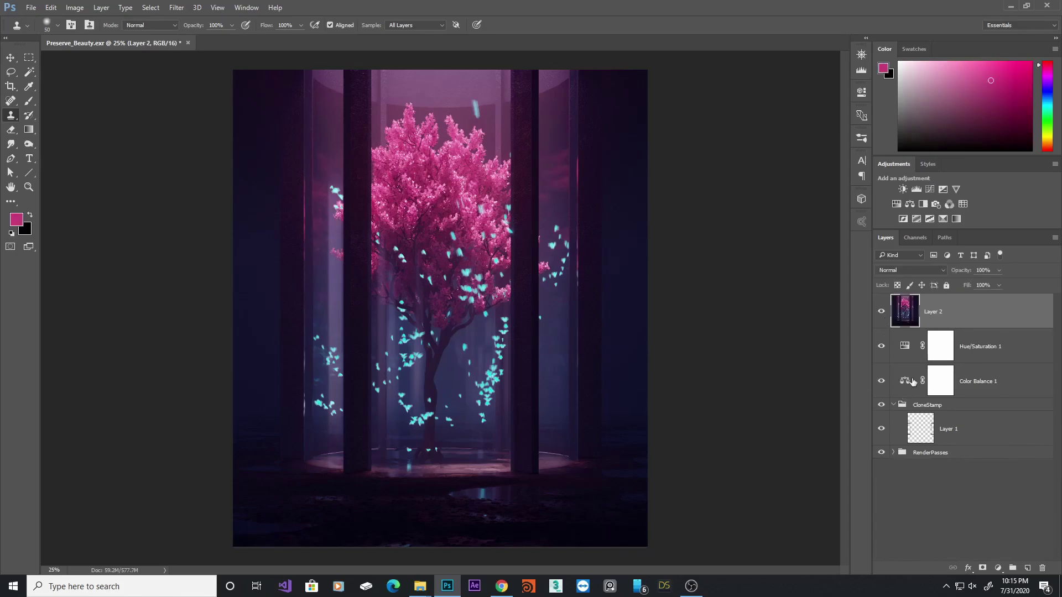
right_click(968, 316)
left_click(863, 204)
Step: Apply a High Pass filter at radius 2.0 to the Layer 2 smart object
left_click(179, 8)
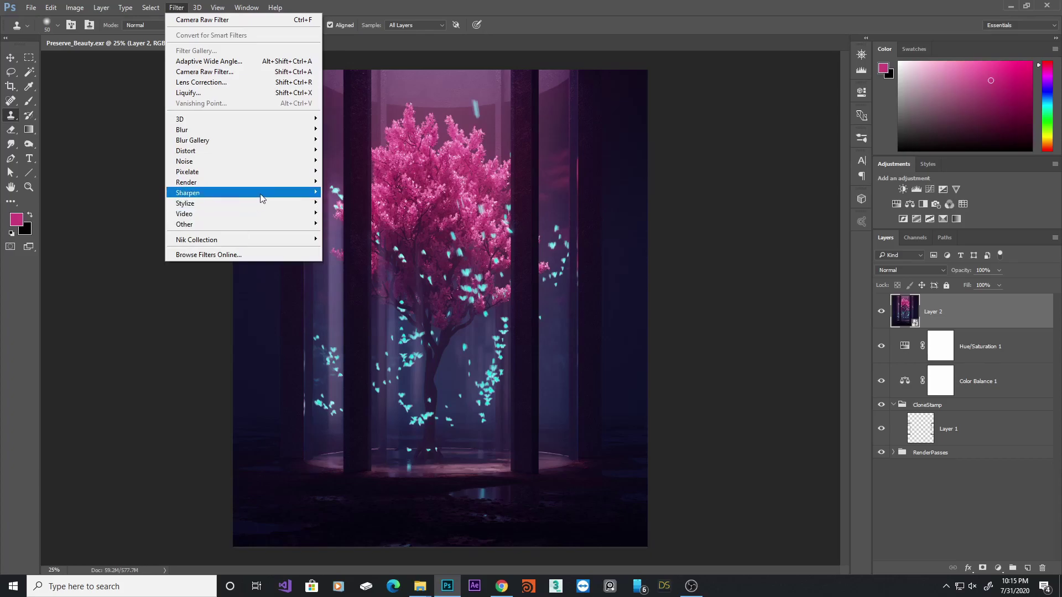
mouse_move(252, 229)
left_click(348, 235)
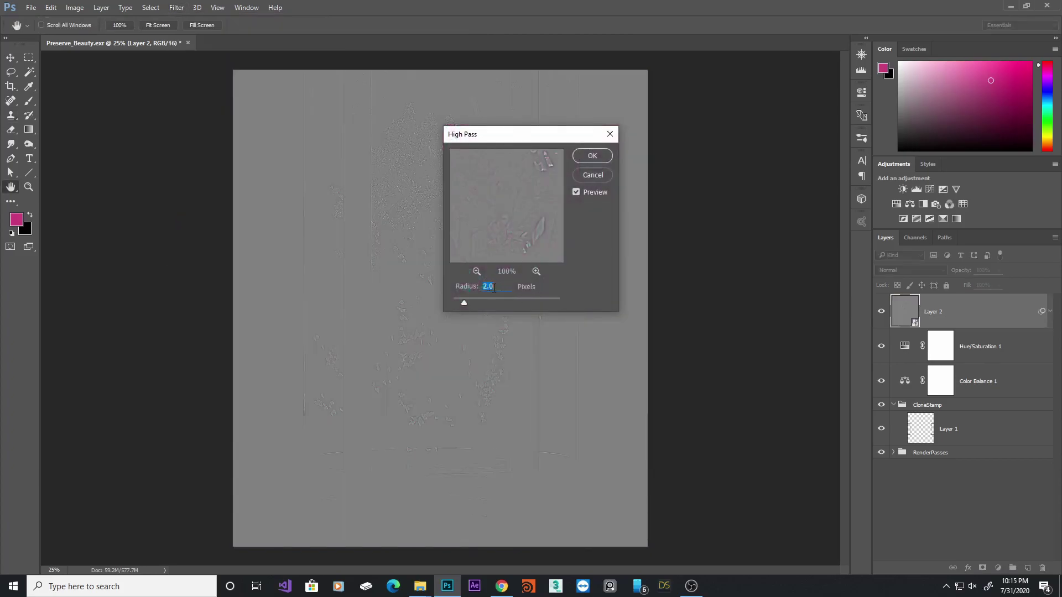
left_click(590, 157)
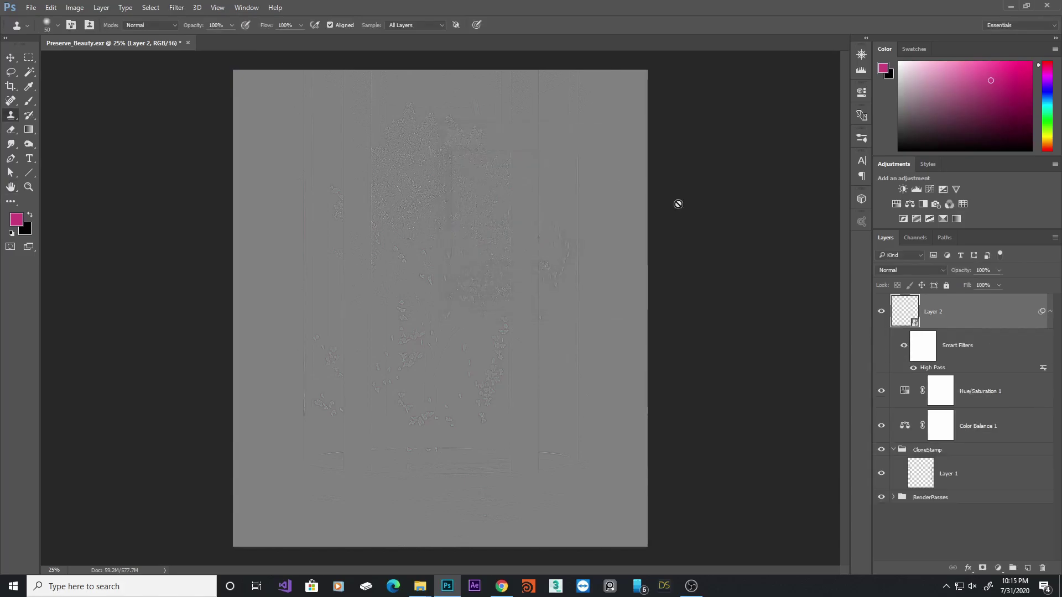
Step: Set Layer 2 to Overlay and compare the sharpening zoomed in on the tree canopy
left_click(942, 271)
left_click(909, 379)
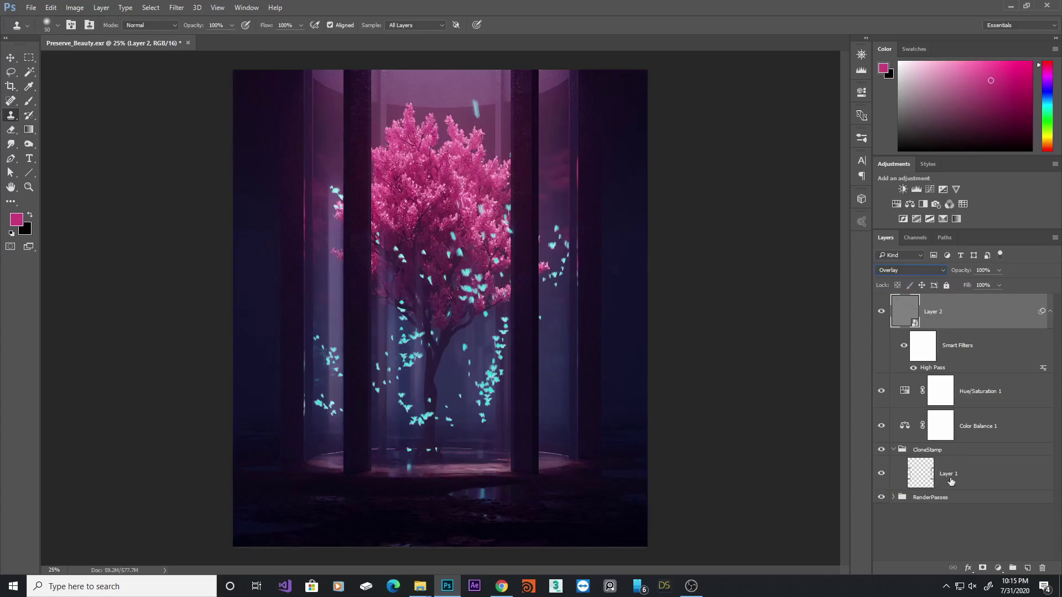
left_click(469, 193, "ctrl")
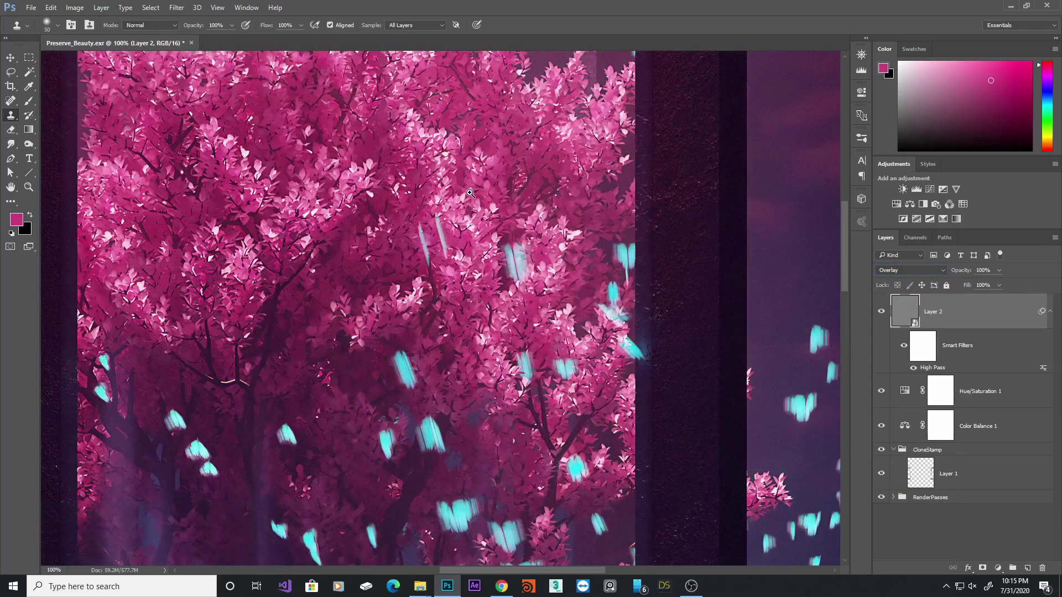
left_click(470, 193, "ctrl")
left_click(882, 312)
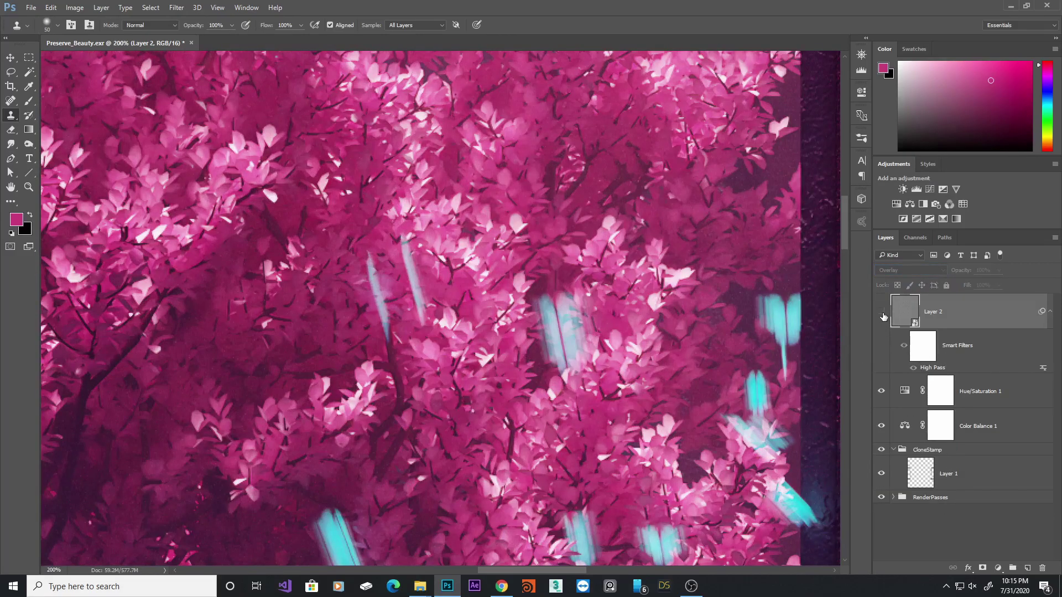
left_click(882, 312)
left_click(1050, 310)
key("ctrl+minus")
key("ctrl+minus")
key("ctrl+minus")
key("ctrl+minus")
key("ctrl+minus")
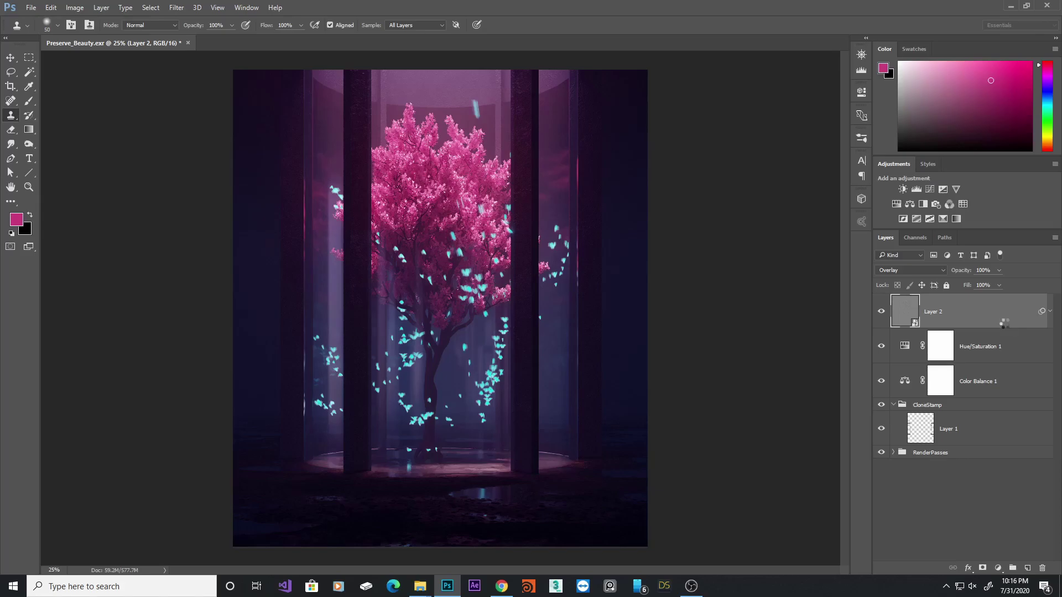
Step: Stamp a merged Layer 3 as a smart object and give it an 18-pixel Gaussian Blur
key("ctrl+shift+alt+e")
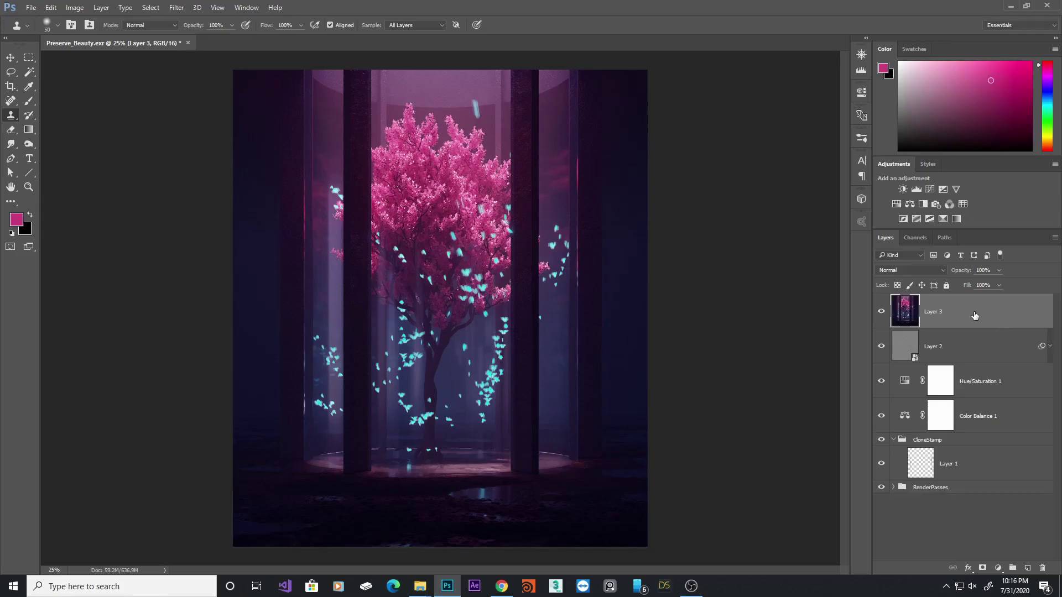
right_click(973, 312)
left_click(177, 7)
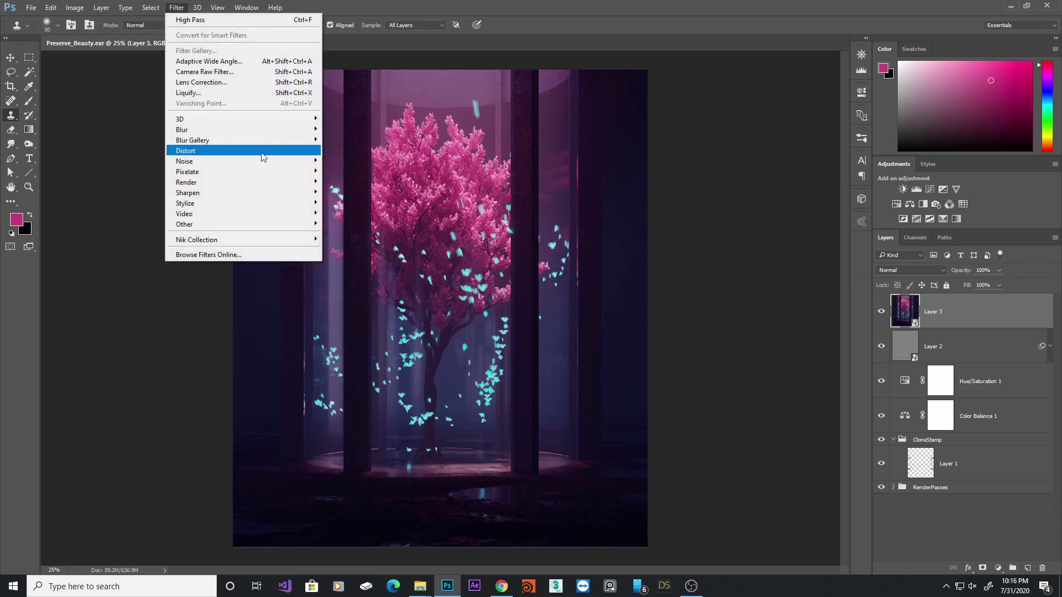
mouse_move(301, 129)
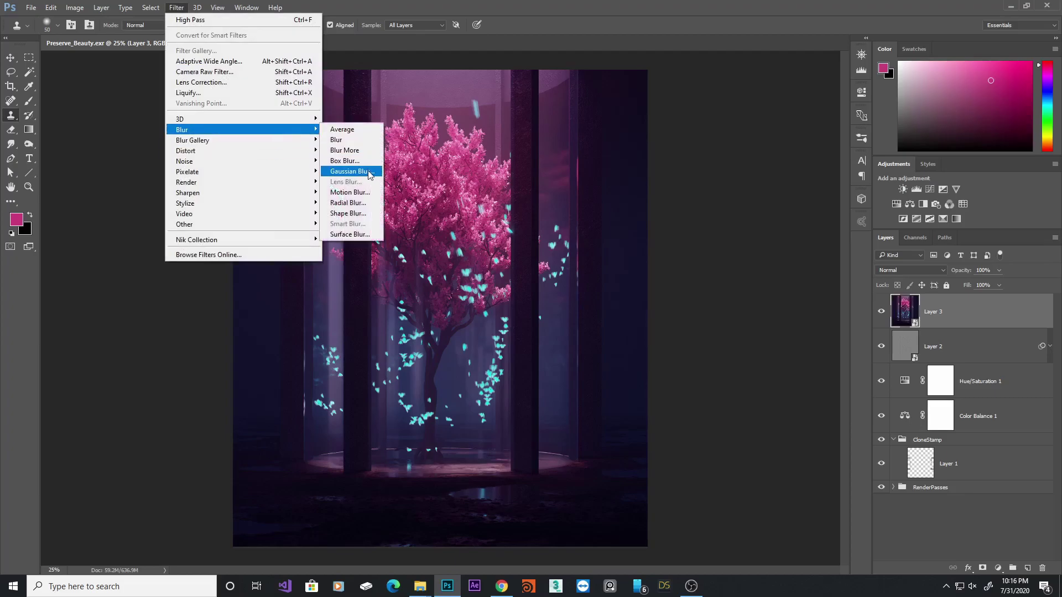
left_click(351, 171)
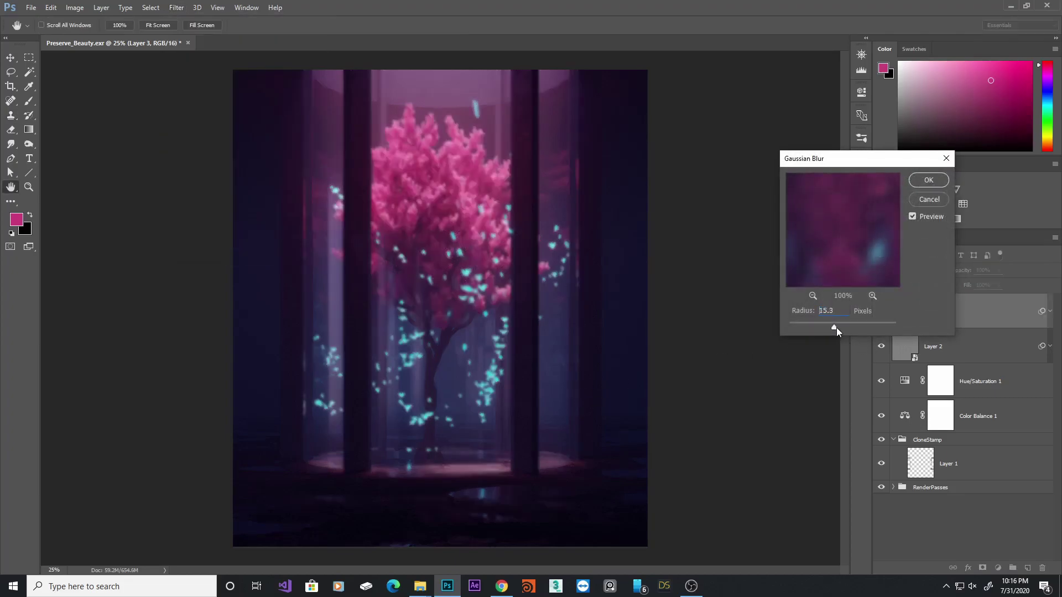
left_click_drag(840, 327, 835, 326)
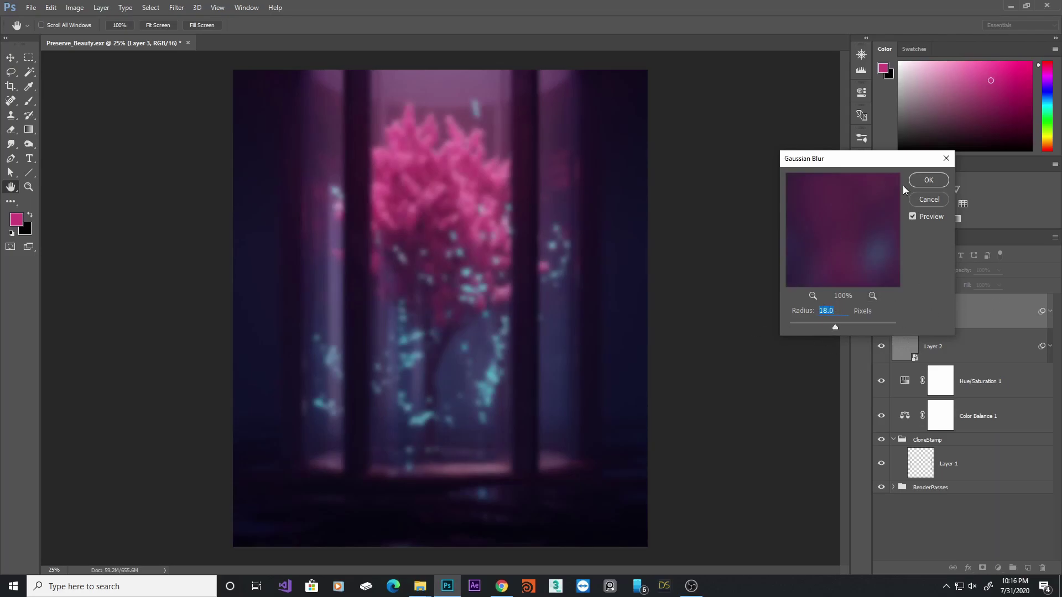
left_click(925, 182)
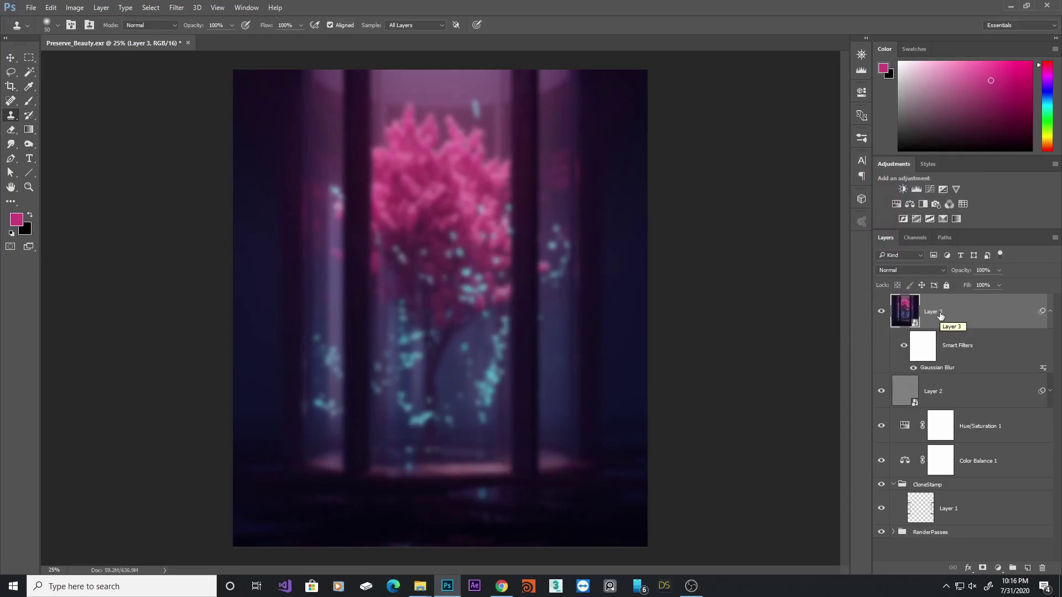
double_click(938, 367)
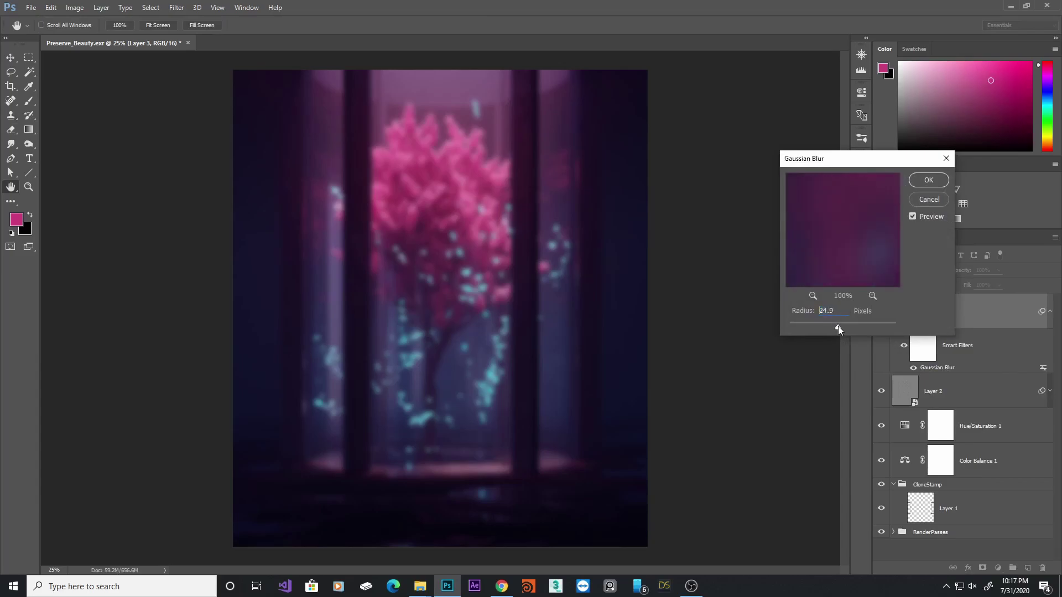
left_click_drag(836, 326, 835, 320)
Step: Set the blurred Layer 3 to Screen at 50% opacity and toggle it to compare
left_click(932, 180)
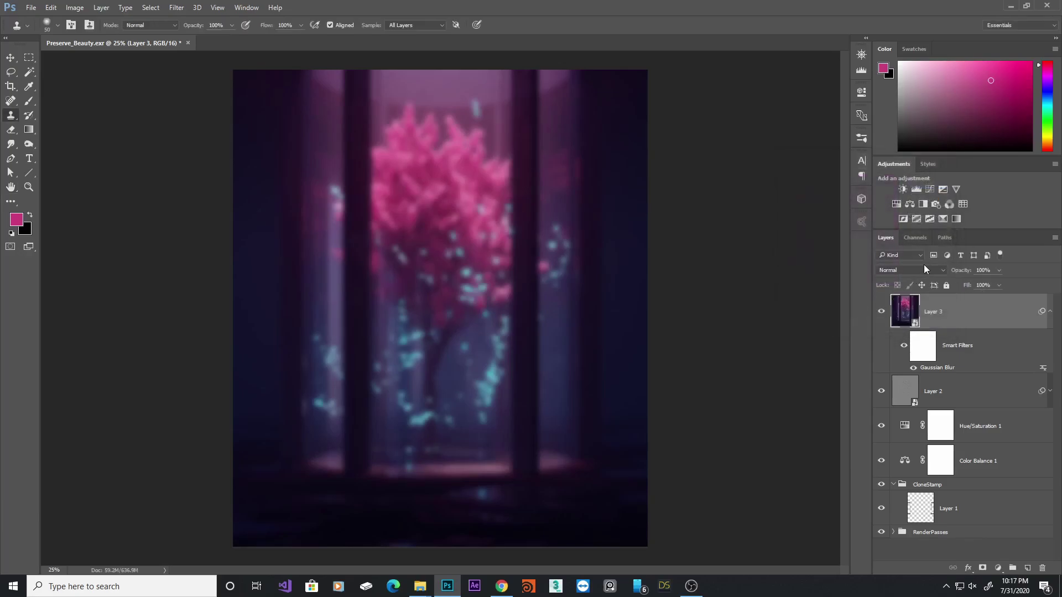
left_click(927, 269)
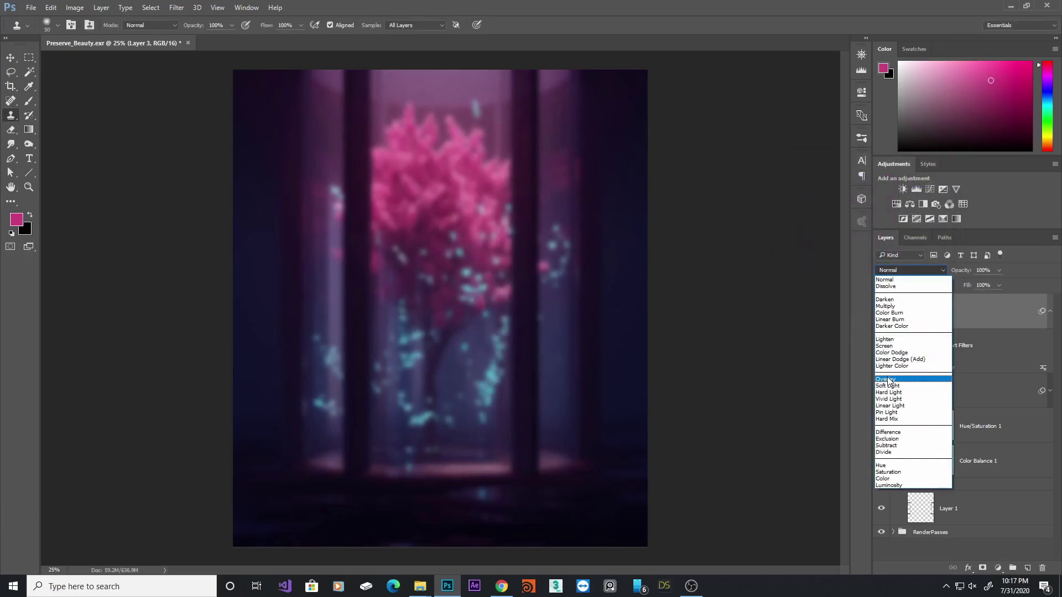
left_click(891, 345)
left_click(999, 270)
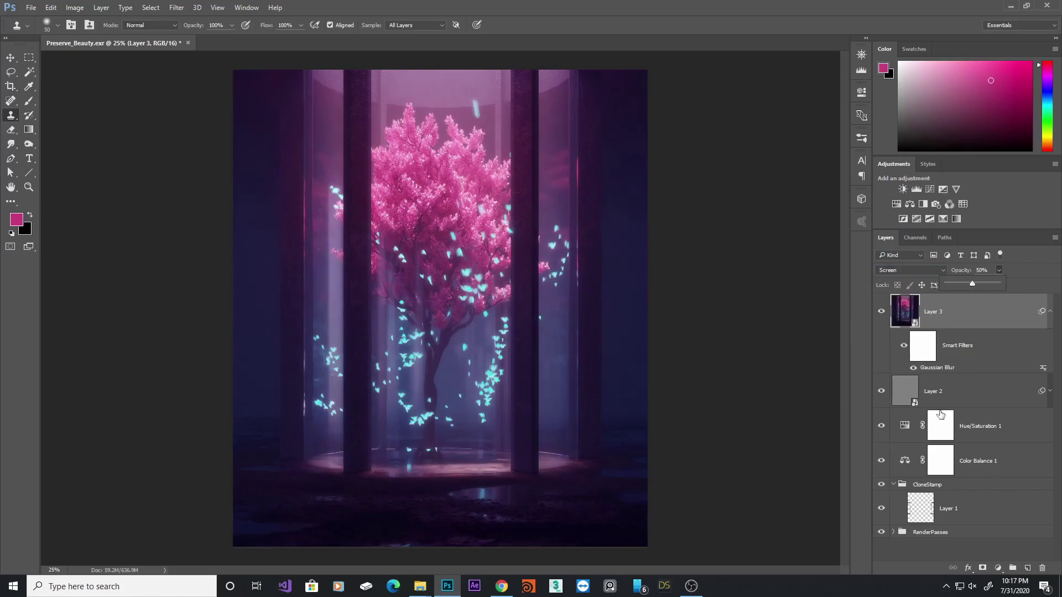
left_click(881, 311)
left_click(882, 311)
Step: Add Layer 4 and fill it with magenta #ba457e sampled from the tree canopy
left_click(1027, 568)
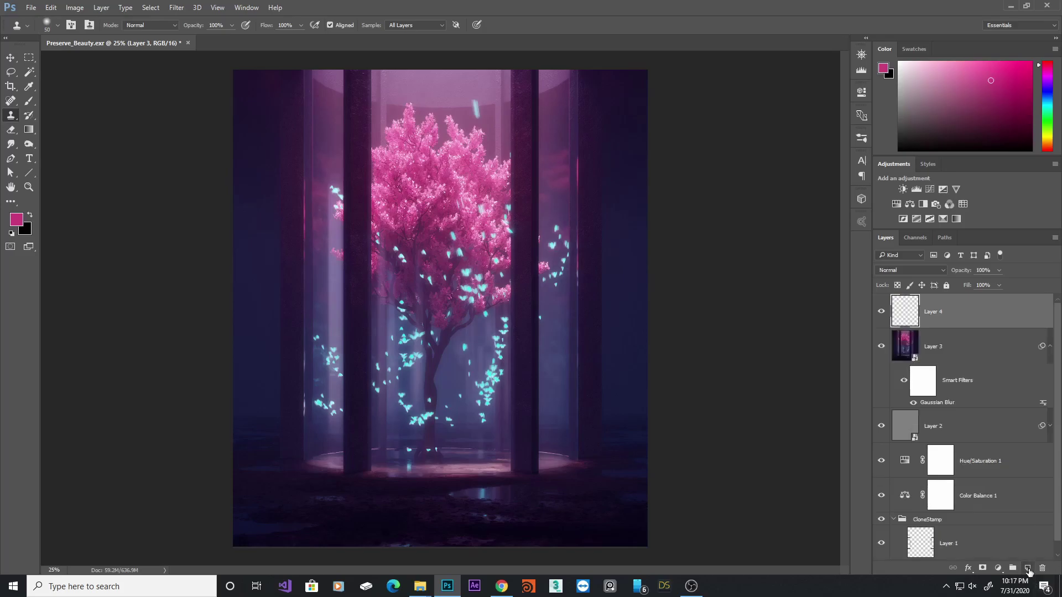
left_click(17, 220)
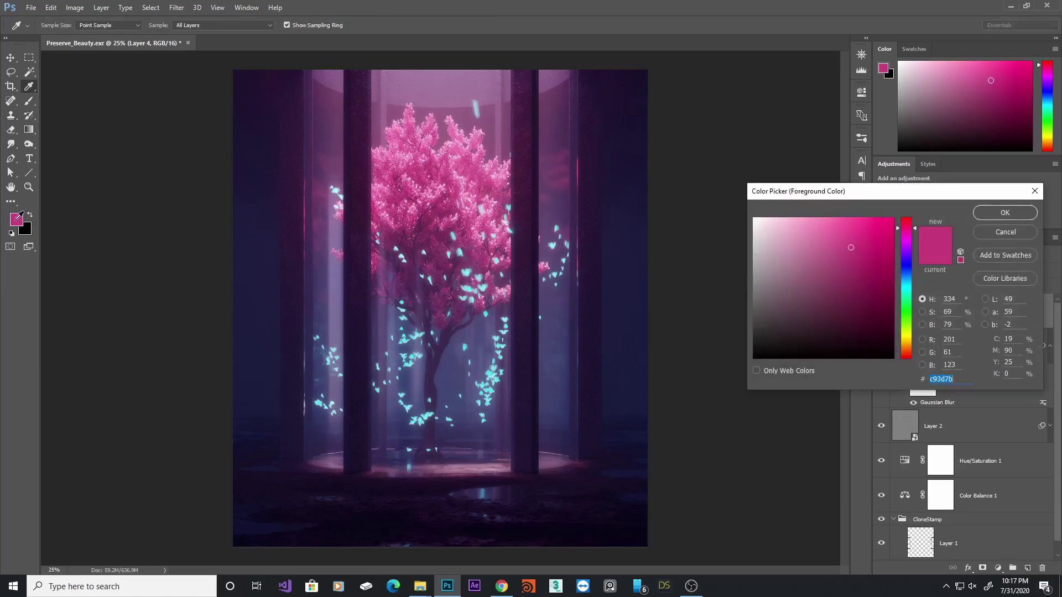
left_click(440, 196)
scroll(441, 196, "up", 3)
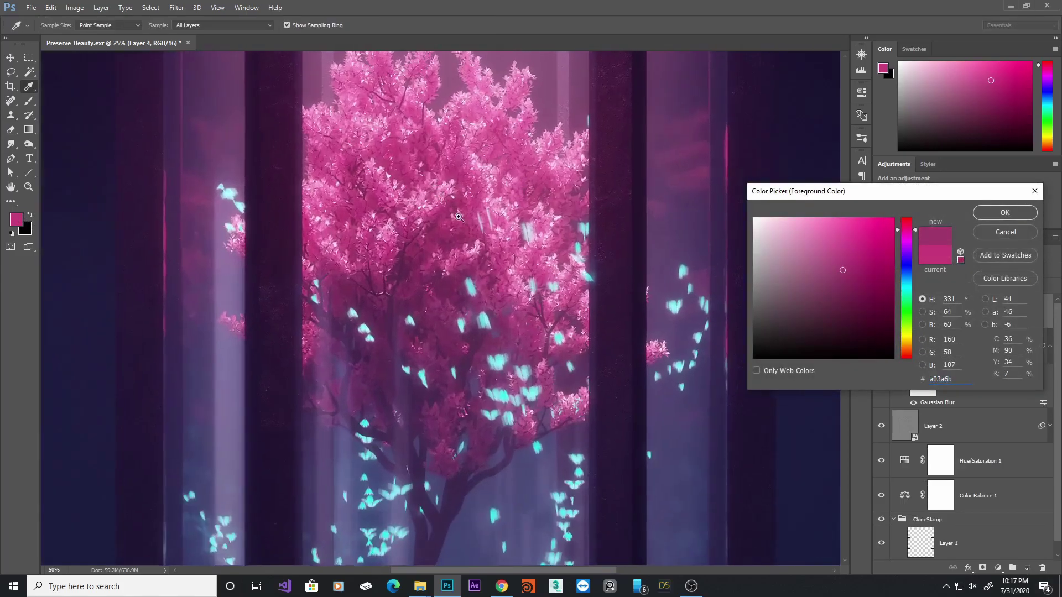
scroll(453, 207, "up", 1)
left_click(441, 210)
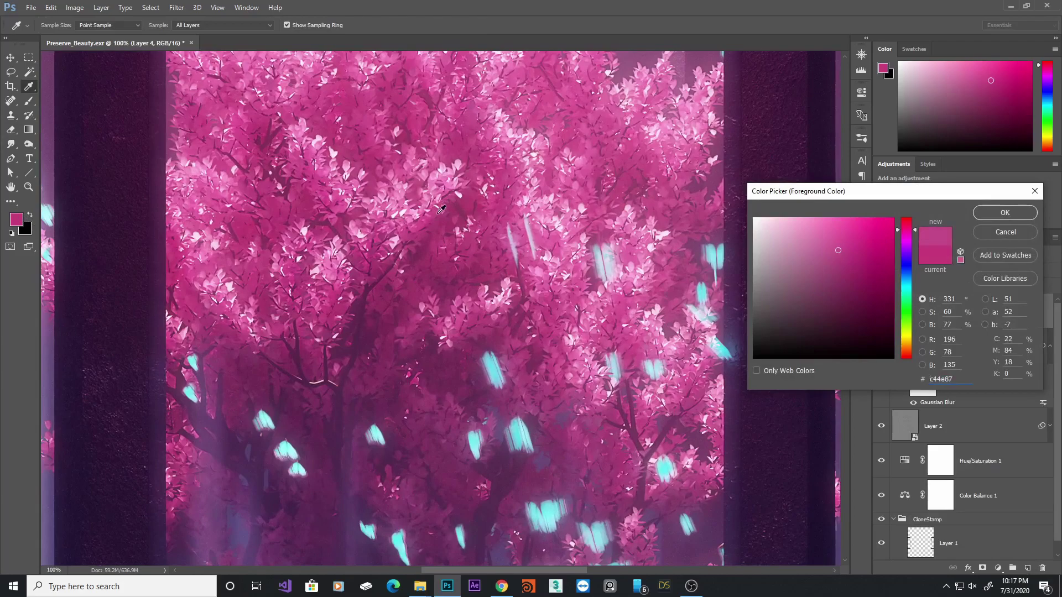
left_click(842, 256)
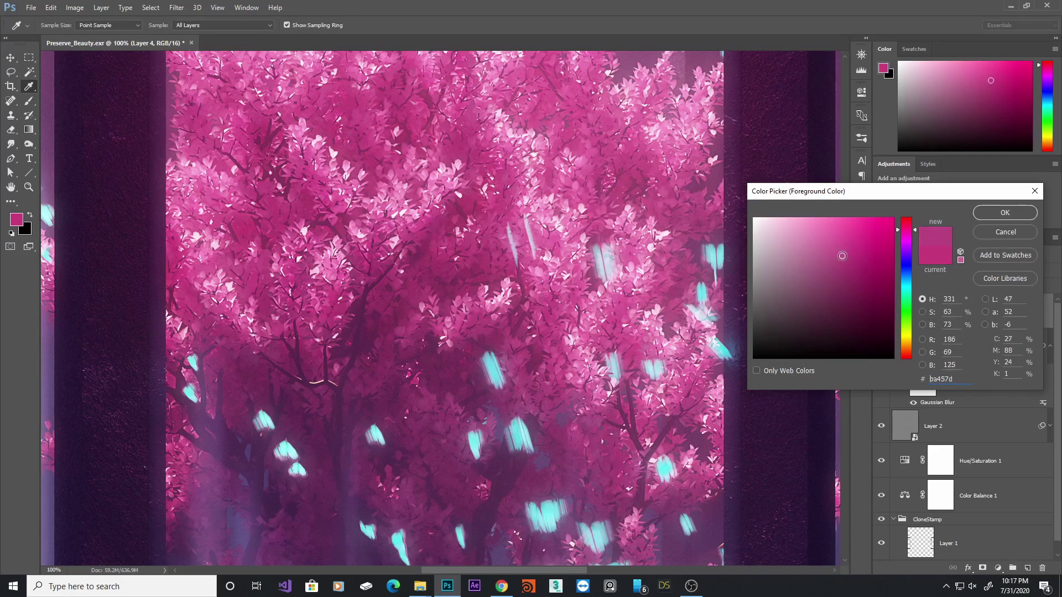
left_click(1005, 213)
key("s")
scroll(566, 303, "down", 3)
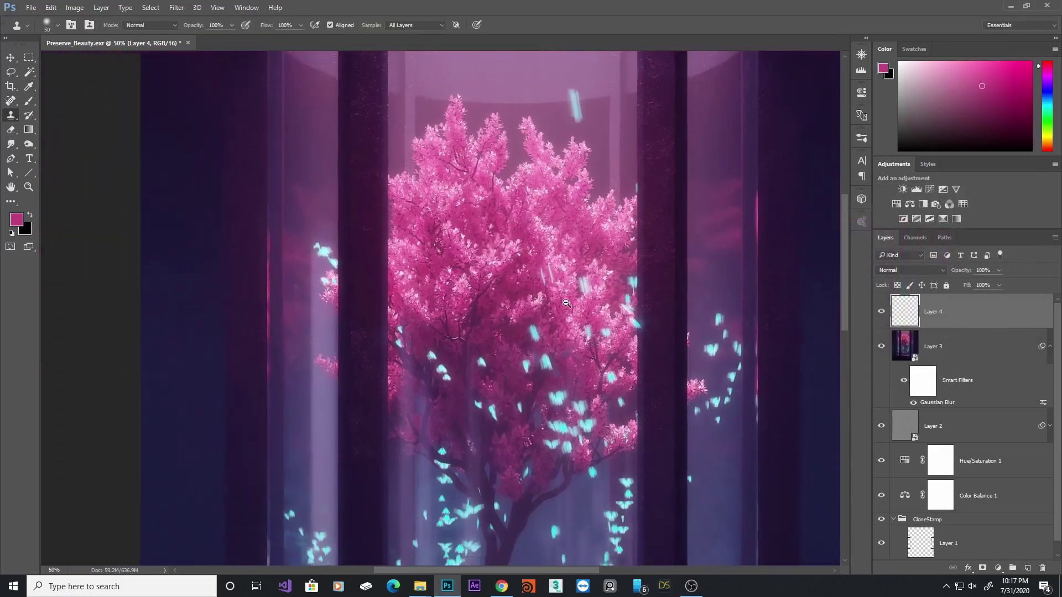
key("alt+BackSpace")
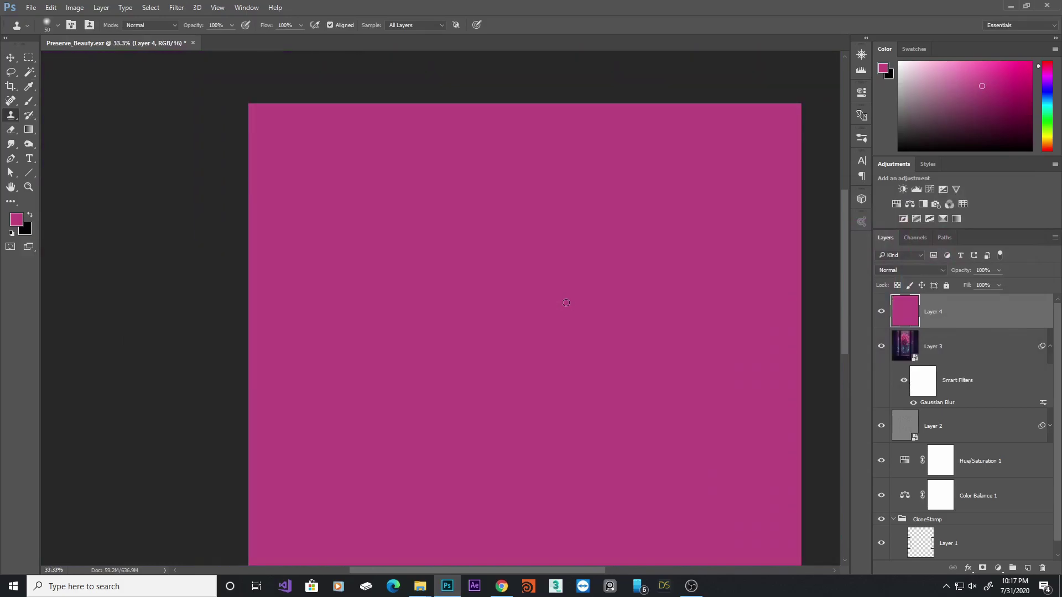
Step: Set the pink Layer 4 to Overlay at 20% opacity and toggle it to compare
scroll(557, 275, "down", 1)
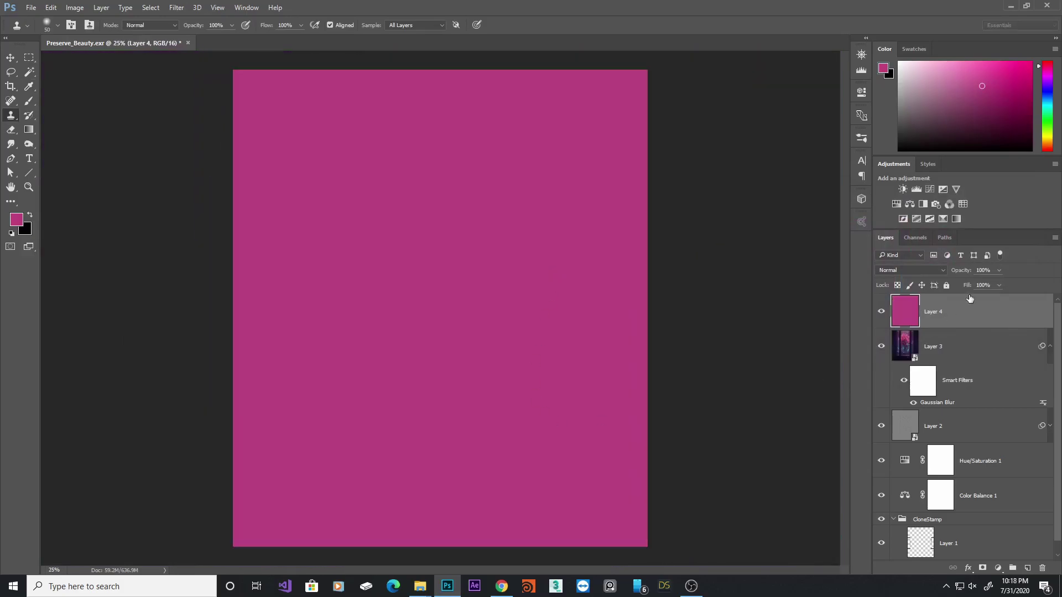
left_click(943, 271)
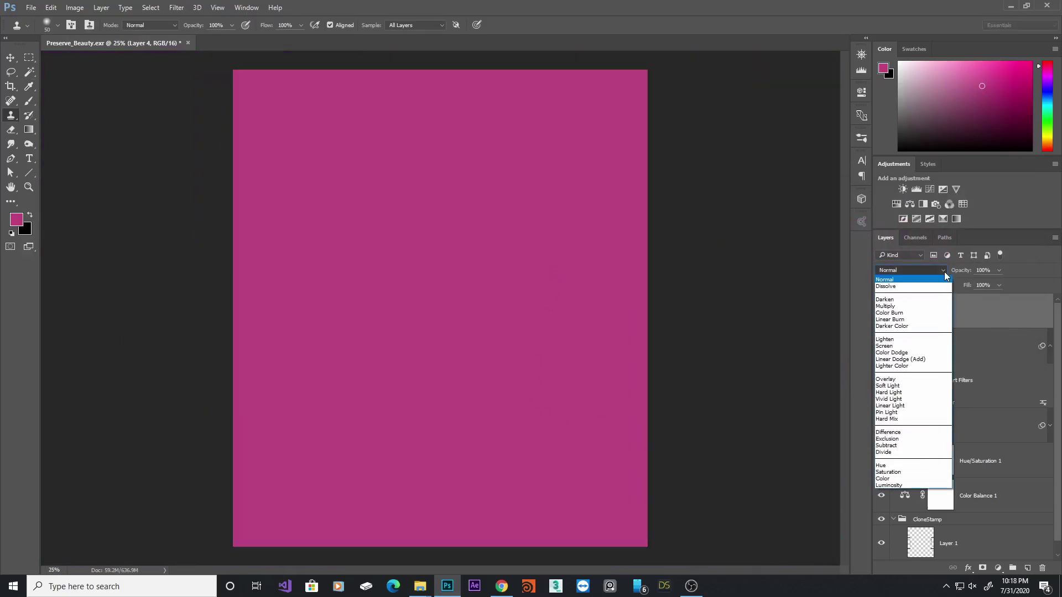
left_click(901, 380)
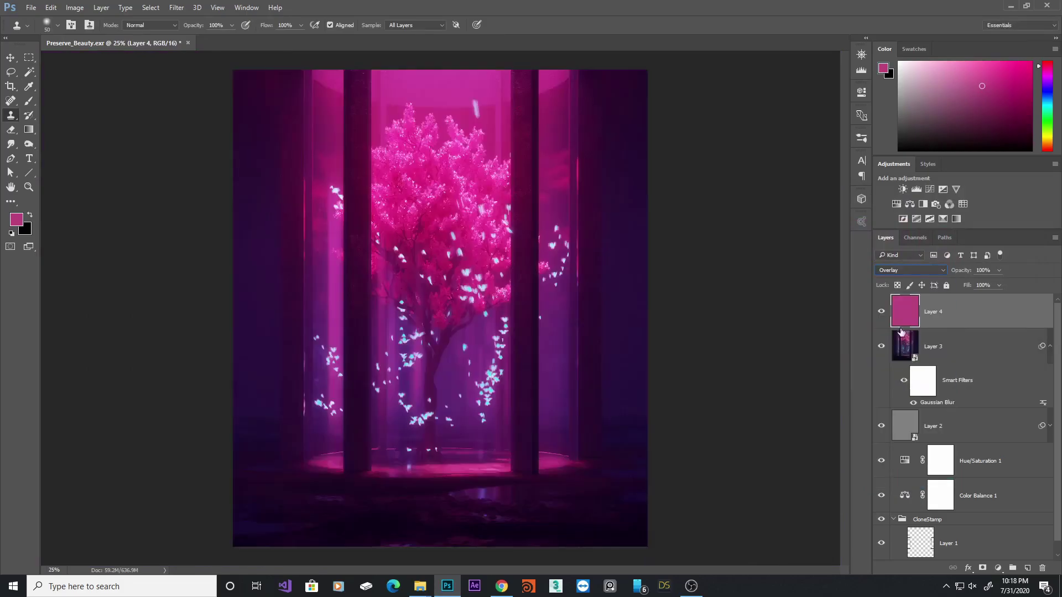
left_click(999, 270)
left_click_drag(999, 283, 986, 285)
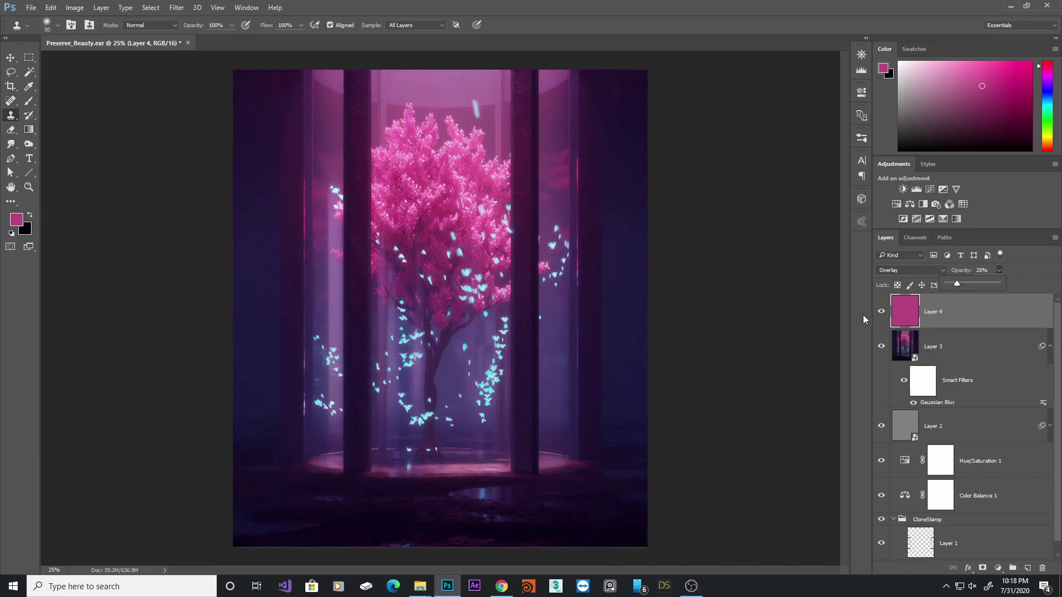
left_click(881, 312)
left_click(881, 313)
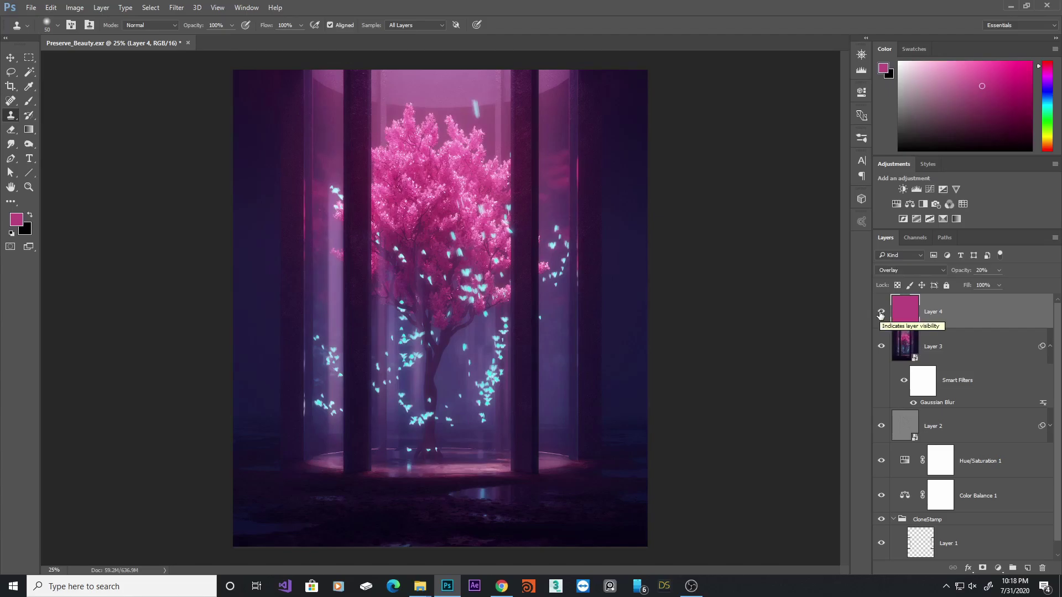
left_click(881, 313)
left_click(881, 313)
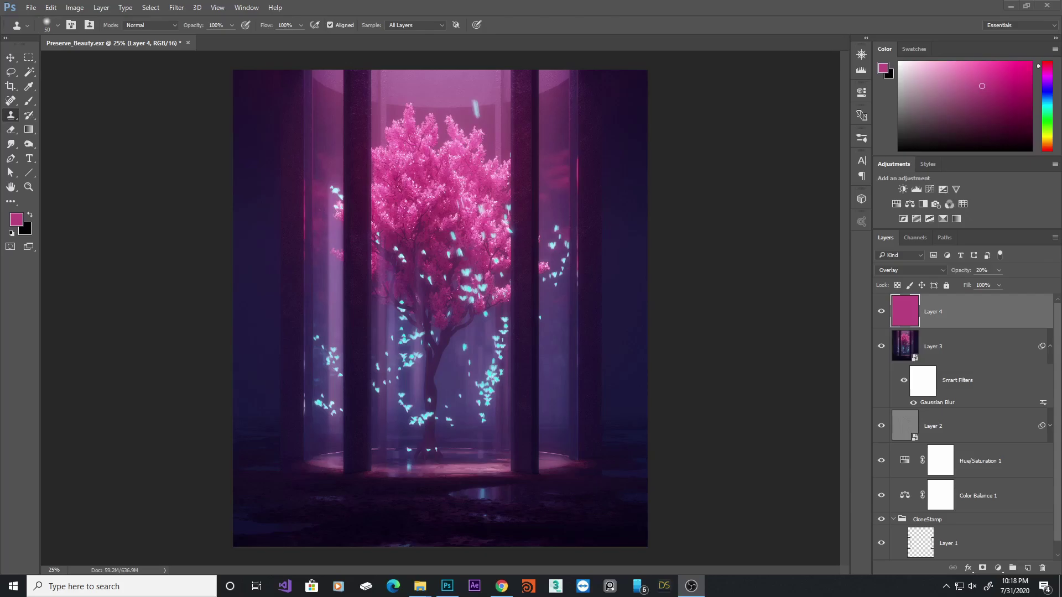
Step: Stamp a merged Layer 5 on top, convert it to a smart object, and open Camera Raw Filter
left_click(989, 329)
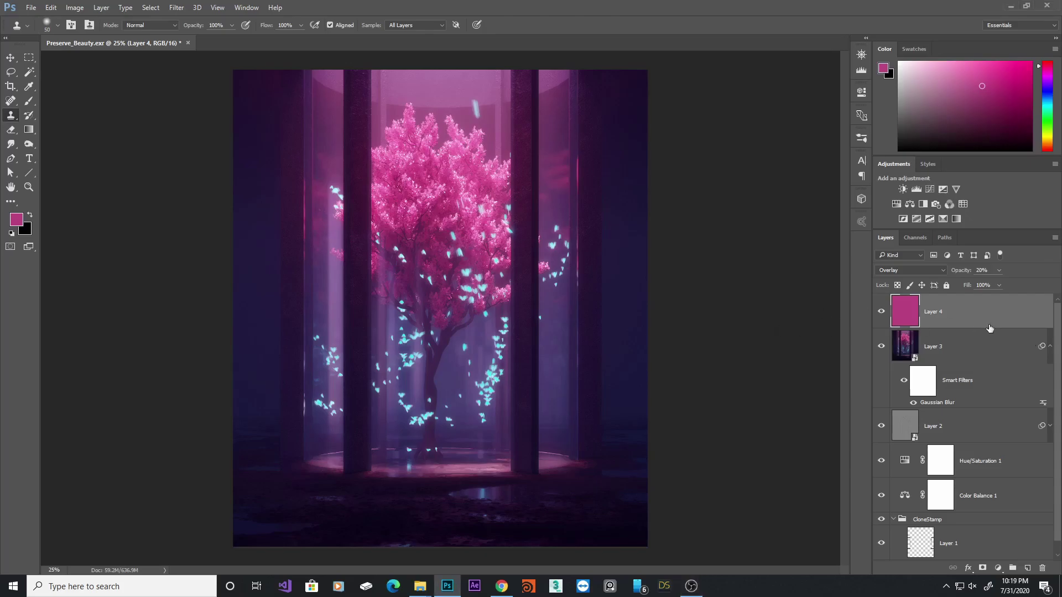
key("ctrl+alt+shift+e")
right_click(931, 308)
left_click(823, 203)
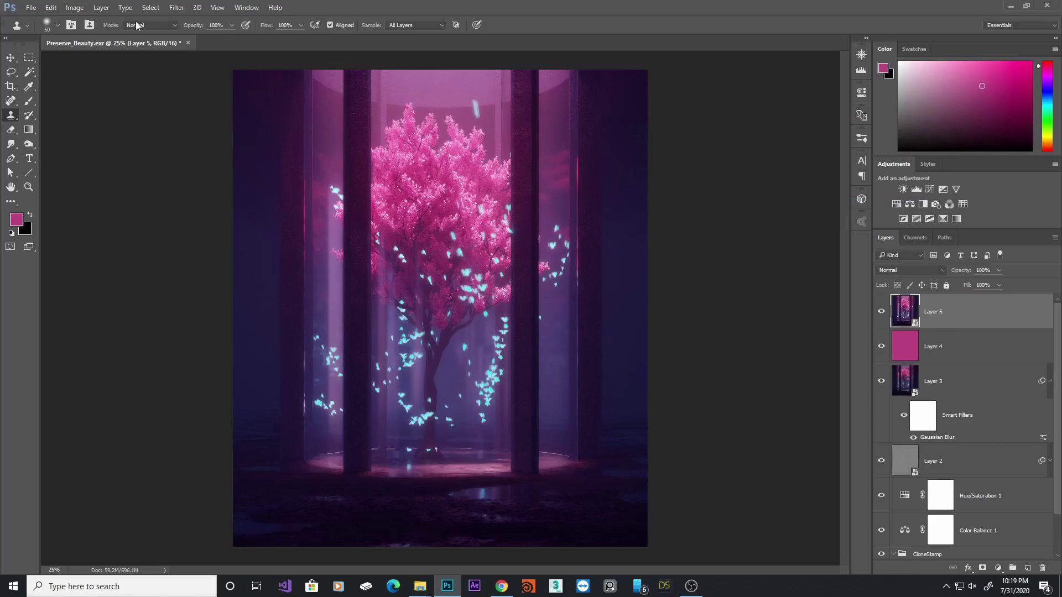
left_click(176, 7)
left_click(232, 75)
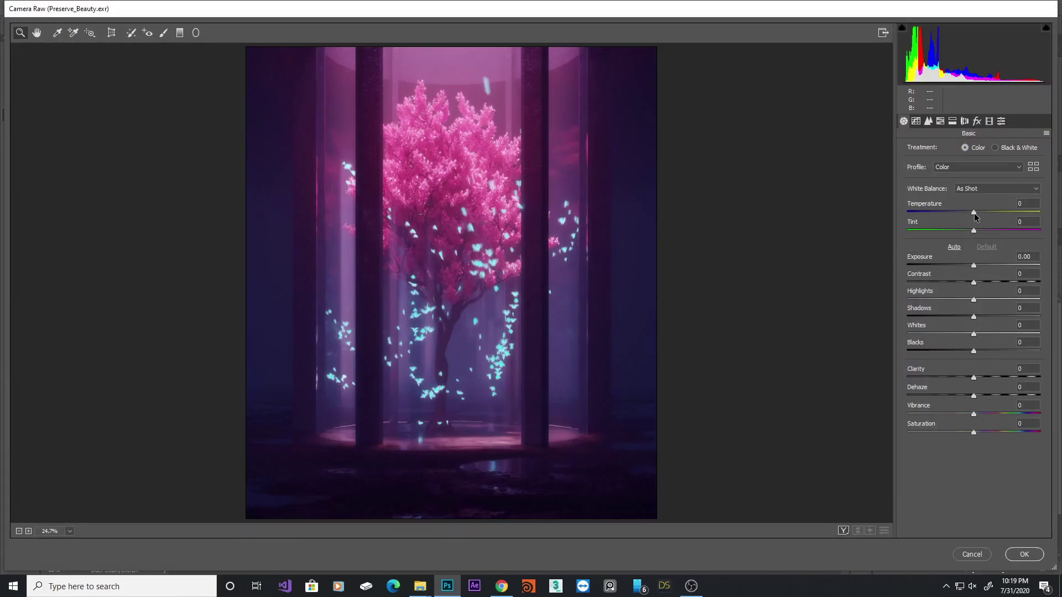
Step: In Camera Raw, set Temperature +9, Contrast +22, Highlights +17 and Shadows -38, keeping Exposure 0
left_click_drag(974, 213, 980, 212)
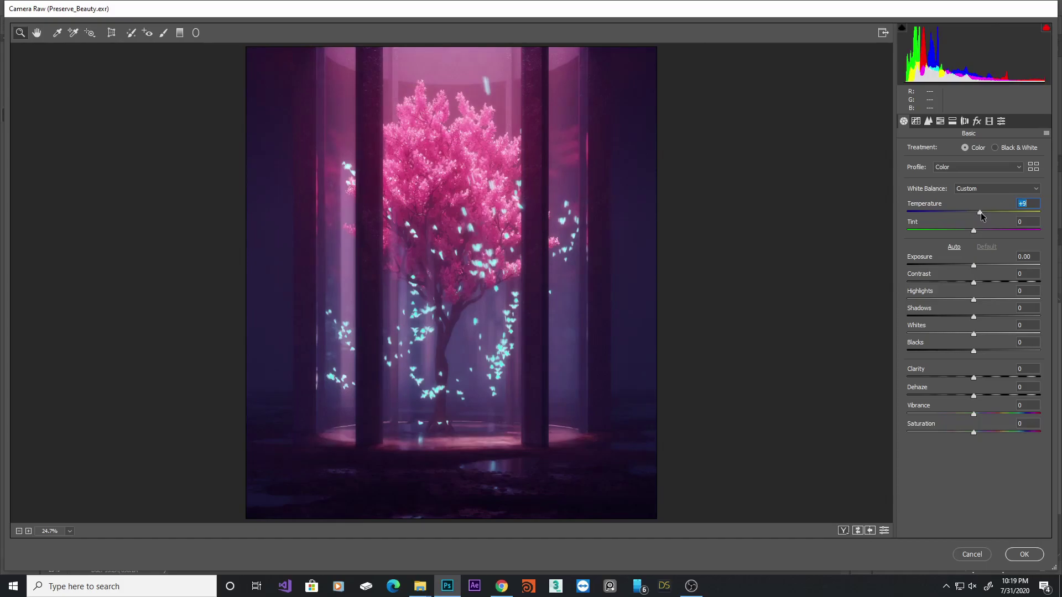
mouse_move(980, 212)
left_mouse_down()
mouse_move(957, 213)
mouse_move(980, 214)
left_mouse_up()
left_click(973, 265)
left_click_drag(973, 264, 974, 264)
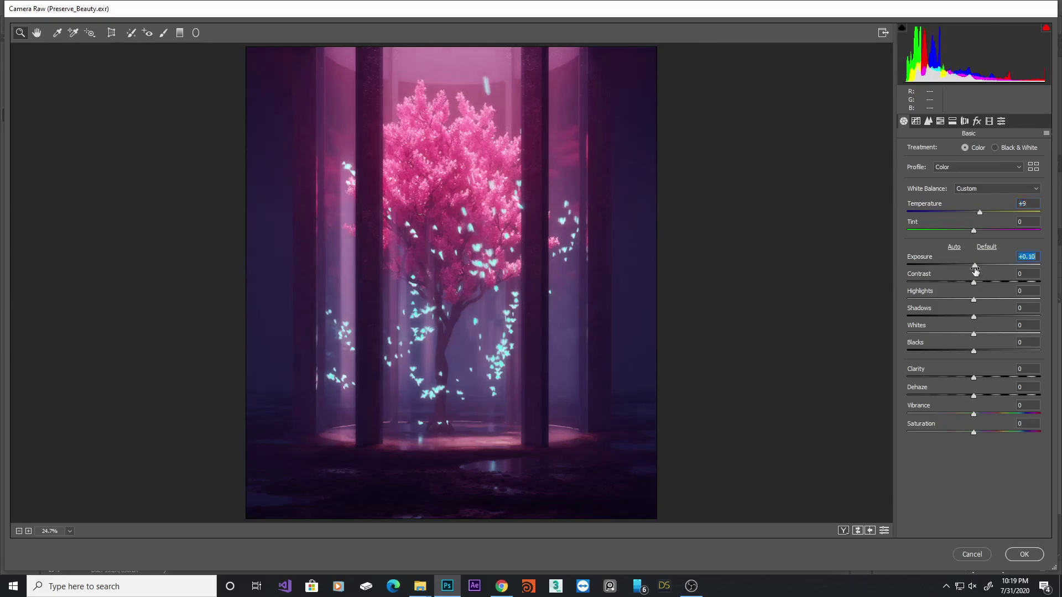
double_click(974, 265)
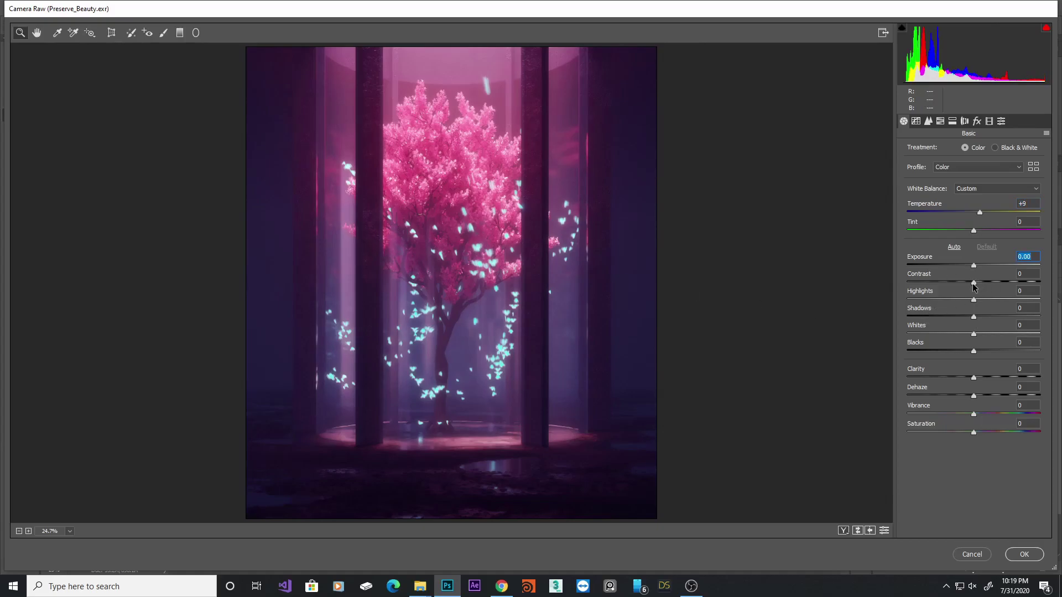
left_click_drag(973, 283, 986, 310)
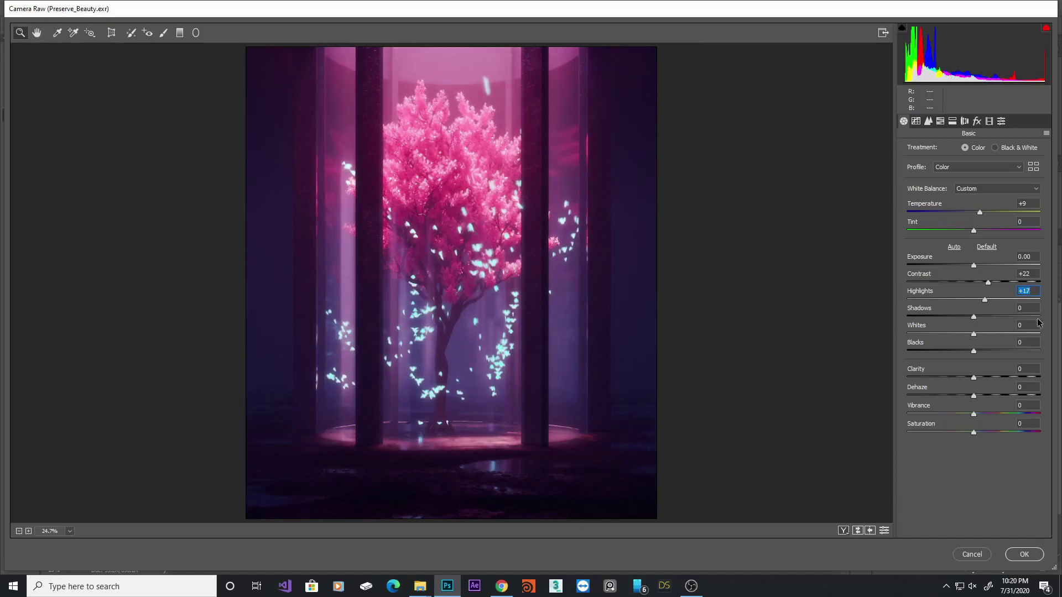
left_click_drag(973, 317, 949, 316)
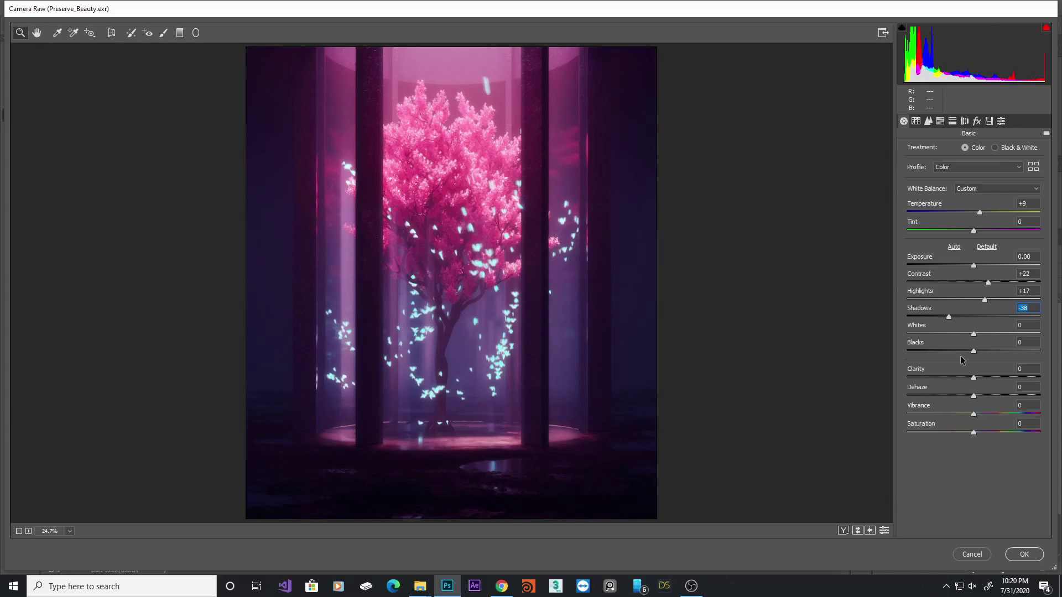
Step: Pull Clarity down to -46 for a softer, dreamier look
left_click_drag(975, 379, 1021, 381)
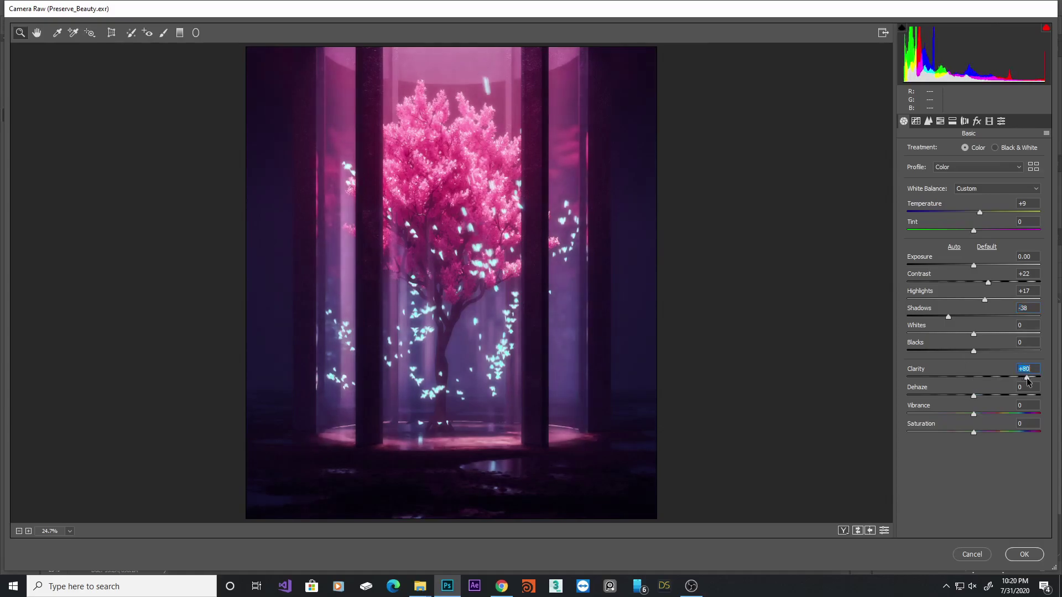
left_click_drag(1027, 382, 1024, 382)
left_click(543, 261)
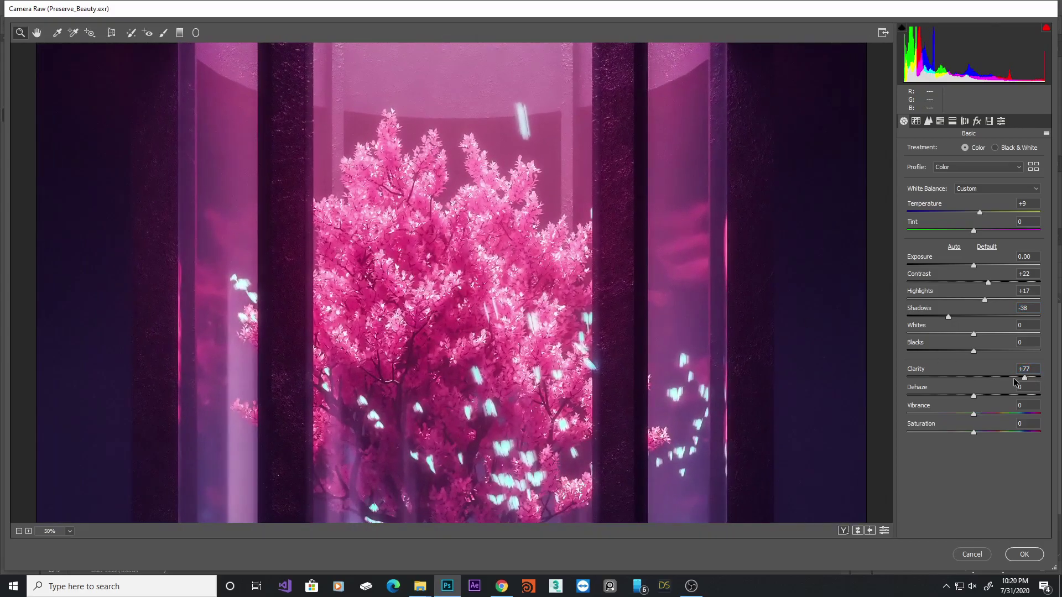
left_click(992, 378)
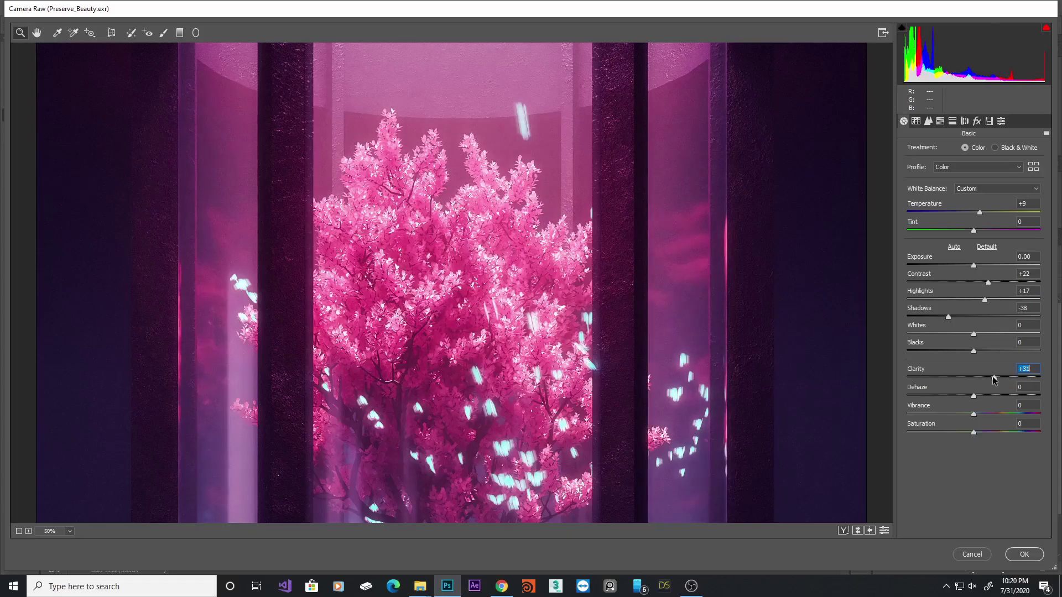
mouse_move(991, 379)
left_mouse_down()
mouse_move(1004, 379)
mouse_move(994, 378)
left_mouse_up()
left_click_drag(994, 379, 945, 370)
left_click(524, 237, "alt")
left_click(523, 237, "alt")
left_click(444, 264)
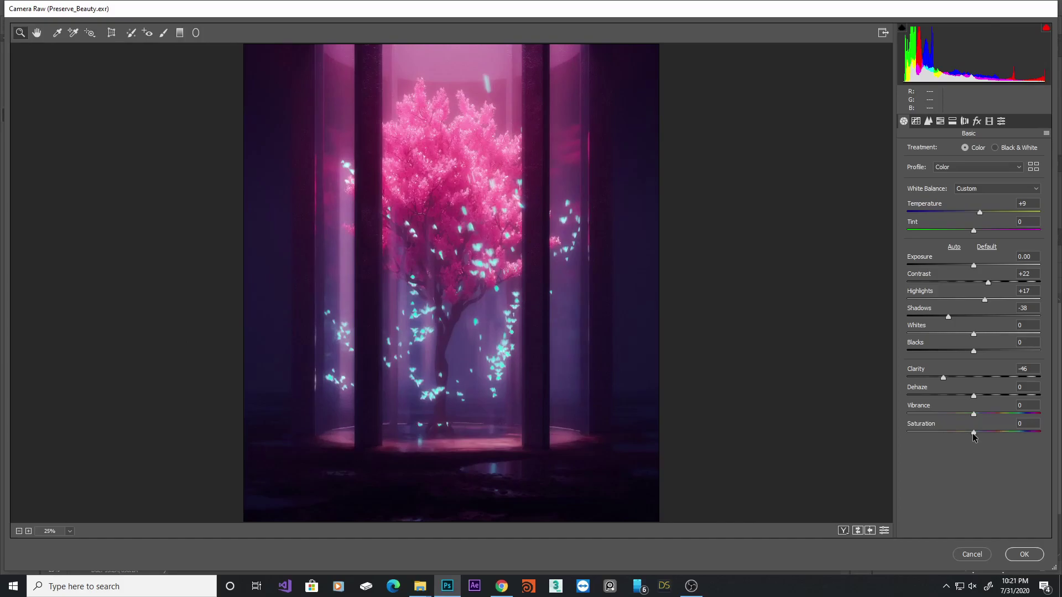
Step: Lower Saturation to exactly -8
left_click_drag(974, 432, 967, 434)
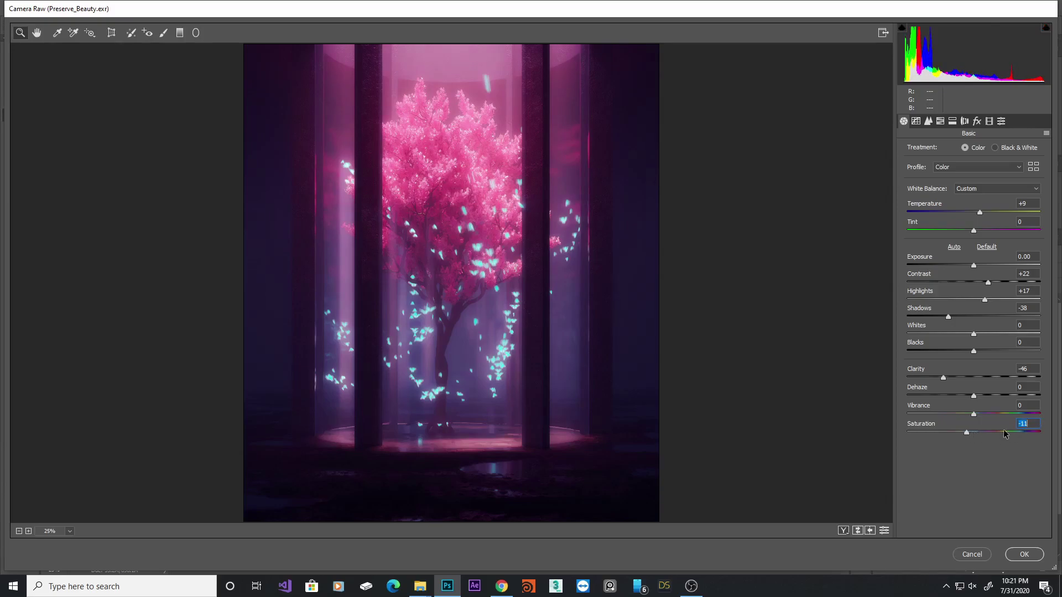
left_click(1032, 423)
type("-8")
Step: Add a post-crop vignette with Amount -15 in the Effects panel
left_click(976, 121)
left_click_drag(973, 265, 961, 266)
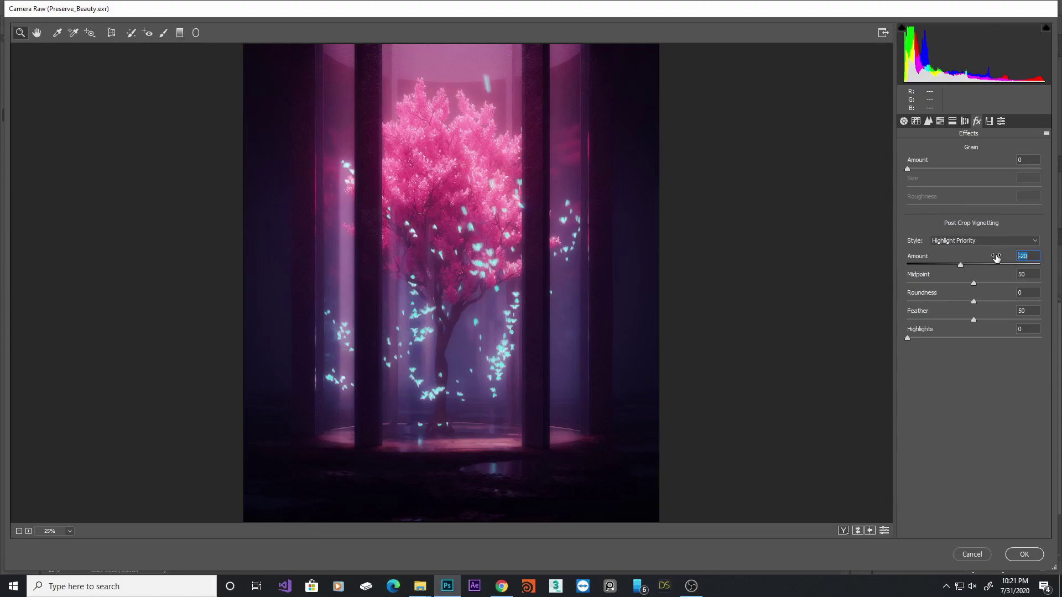
type("-15")
Step: Toggle Before/After repeatedly to compare the grade with the original, ending on the graded view
left_click(857, 533)
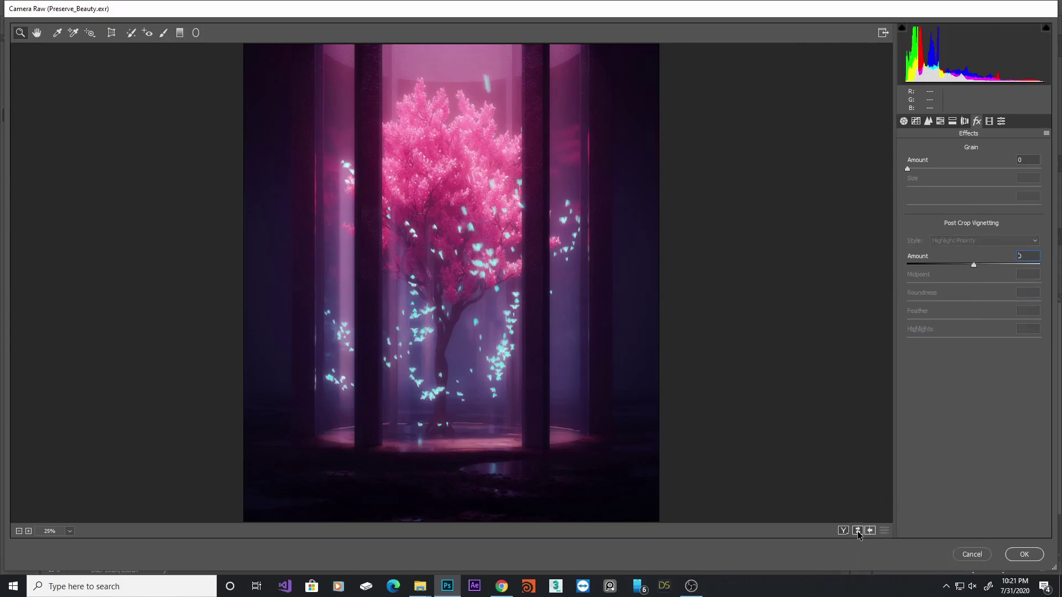
left_click(857, 533)
left_click(857, 533)
left_click(858, 532)
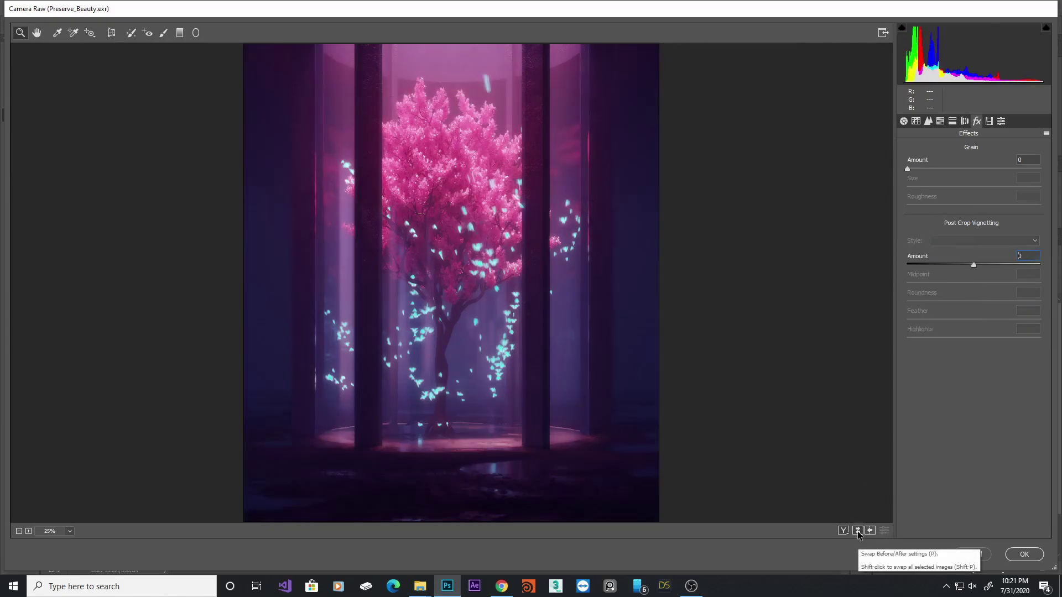
left_click(857, 532)
left_click(858, 533)
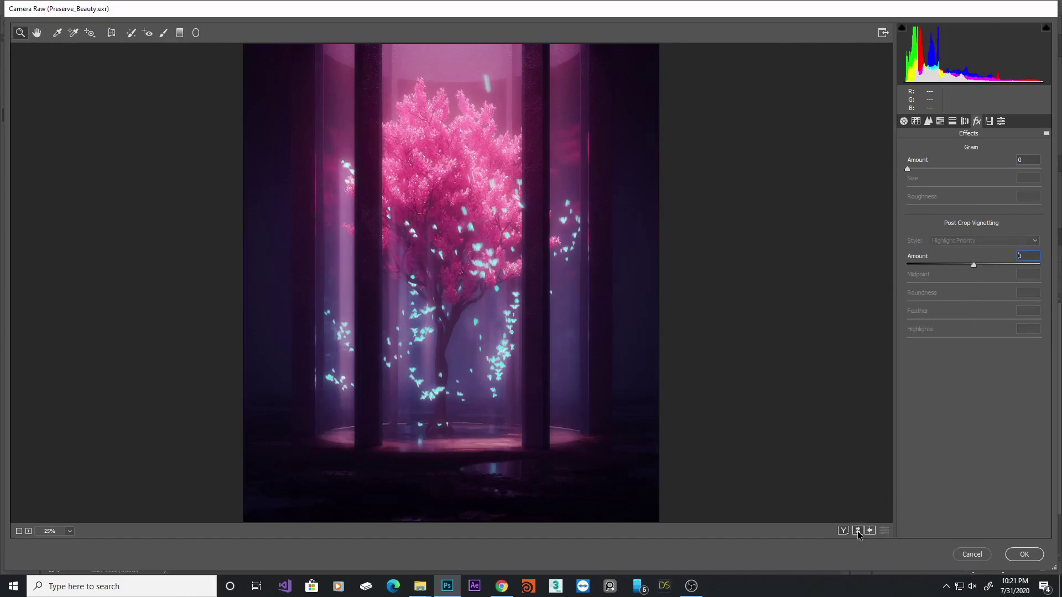
left_click(857, 532)
left_click(857, 533)
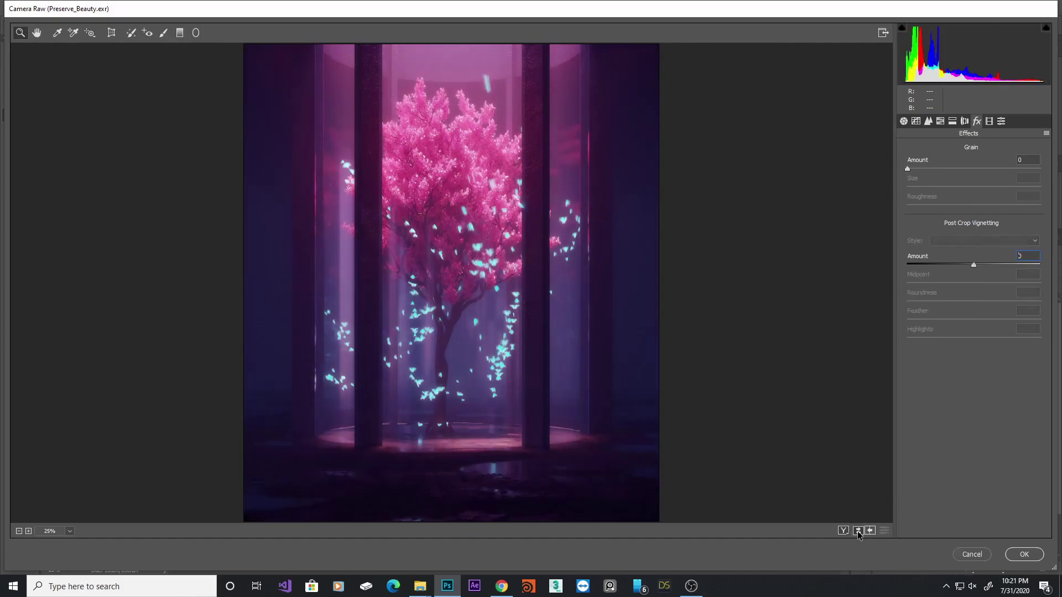
left_click(857, 533)
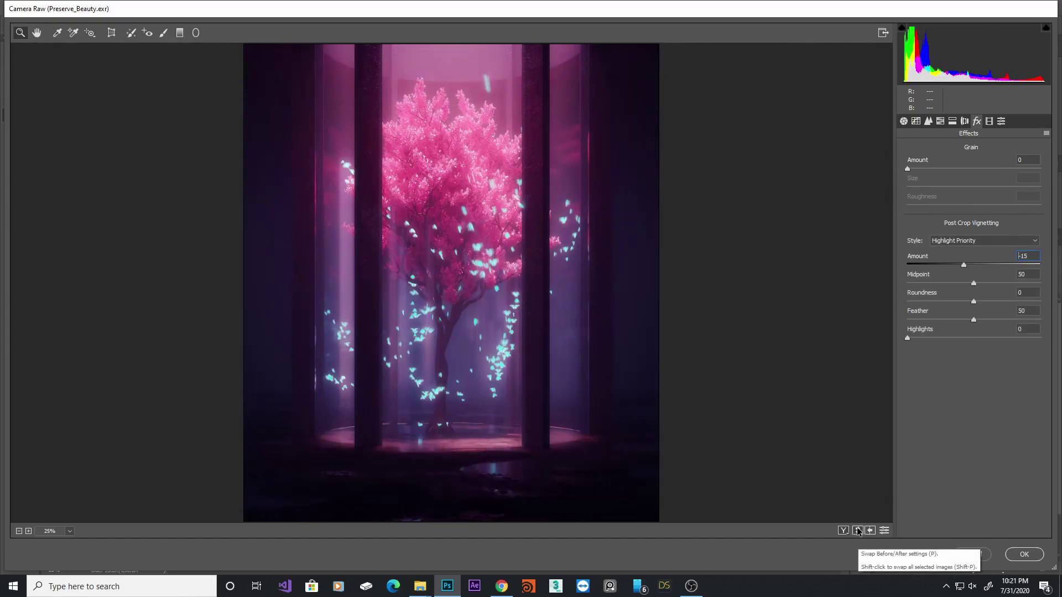
left_click(858, 531)
left_click(858, 531)
Step: Apply the Camera Raw grade, then place the DustParticles image onto the canvas
left_click(1024, 554)
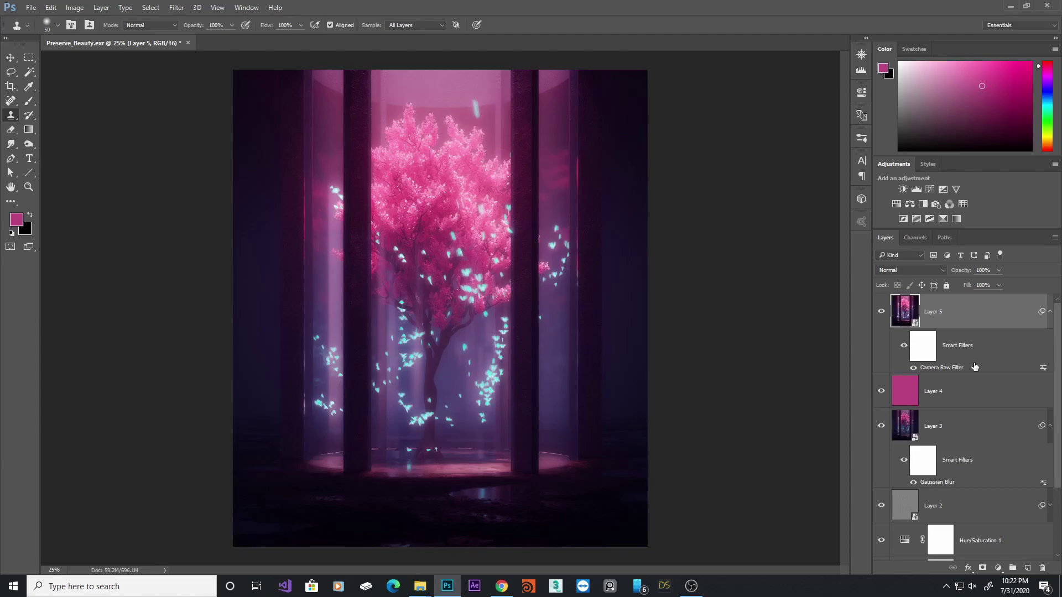
mouse_move(421, 585)
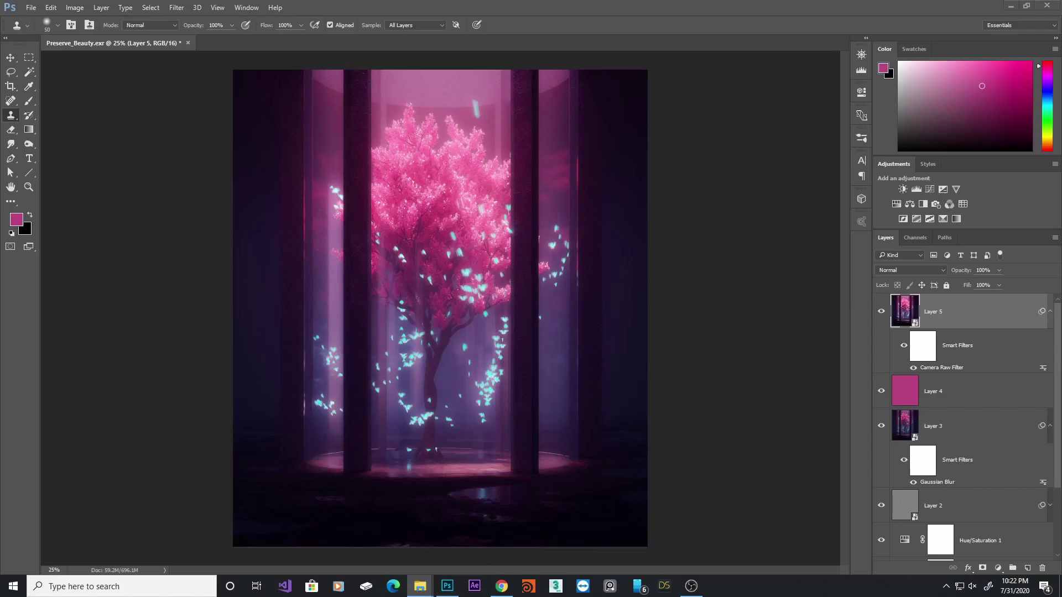
left_click_drag(525, 309, 529, 310)
key("Return")
key("s")
left_click(471, 304, "ctrl")
scroll(472, 303, "up", 1)
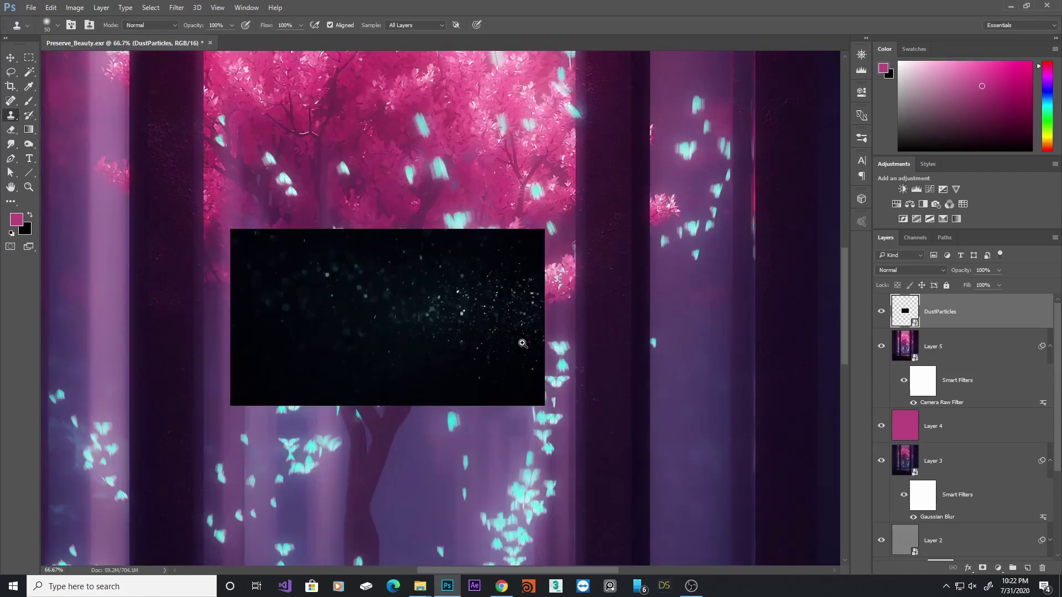
scroll(472, 303, "down", 3)
Step: Rotate DustParticles -90° and stretch it to span the cylinder down to its base
key("ctrl+t")
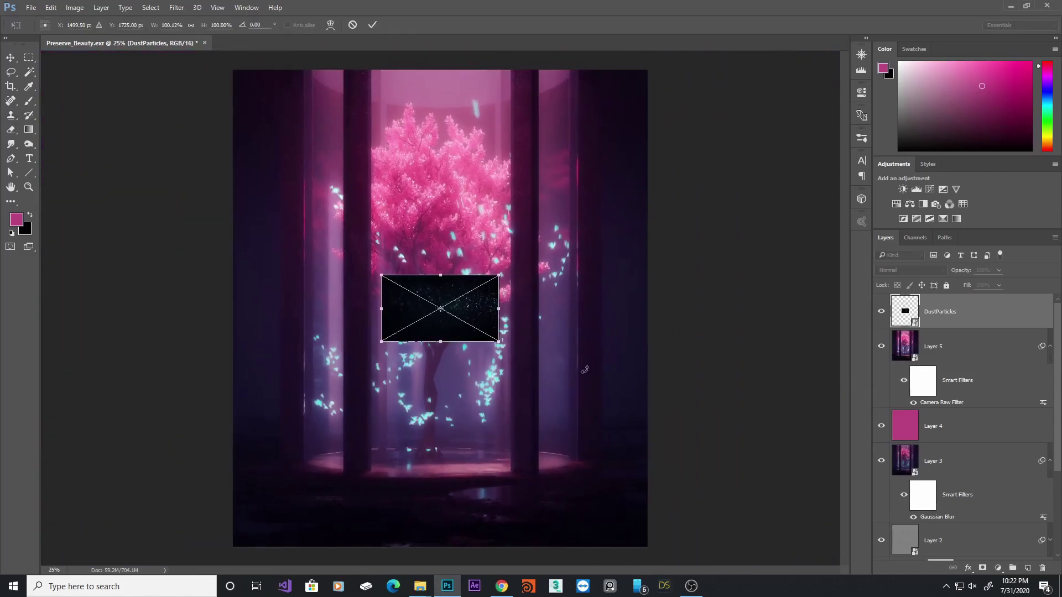
left_click_drag(596, 380, 477, 173)
left_click_drag(471, 250, 574, 85)
left_click_drag(408, 86, 324, 51)
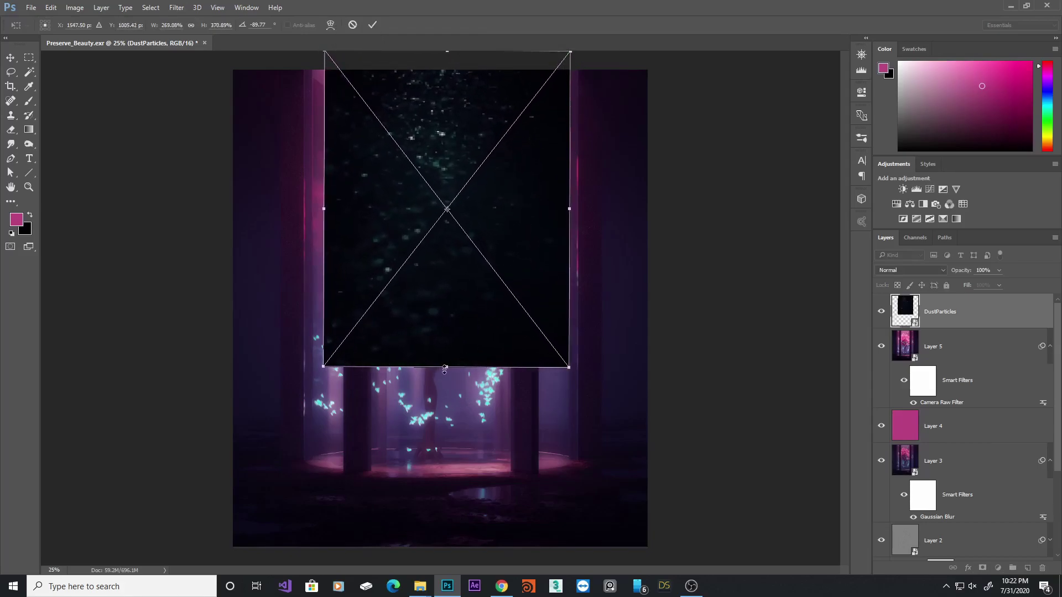
left_click_drag(446, 366, 448, 424)
left_click_drag(518, 314, 522, 332)
left_click_drag(573, 442, 571, 469)
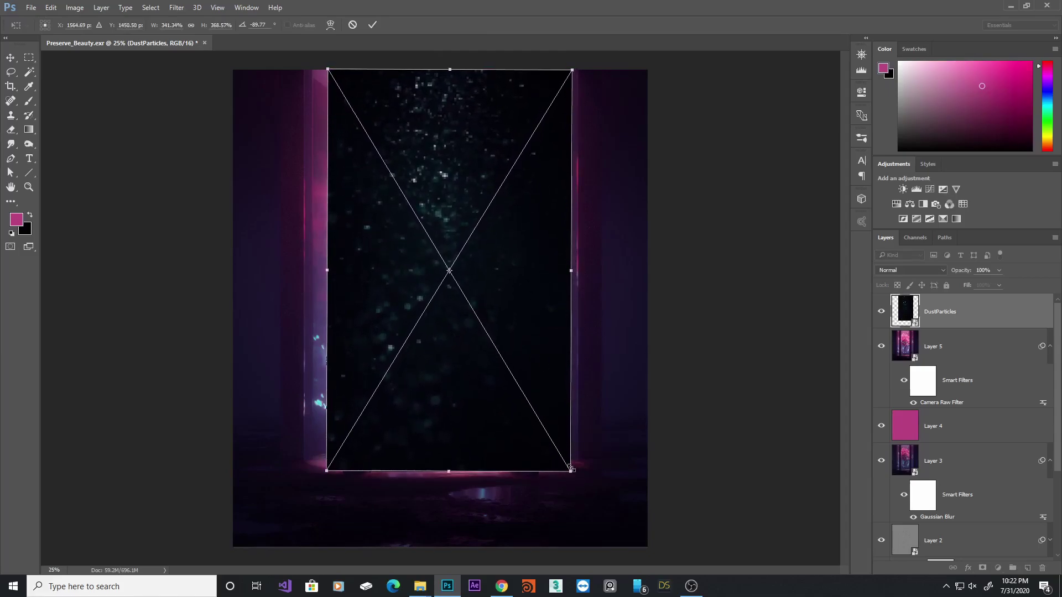
Step: Set the DustParticles layer to Screen blend mode at 39% opacity
key("s")
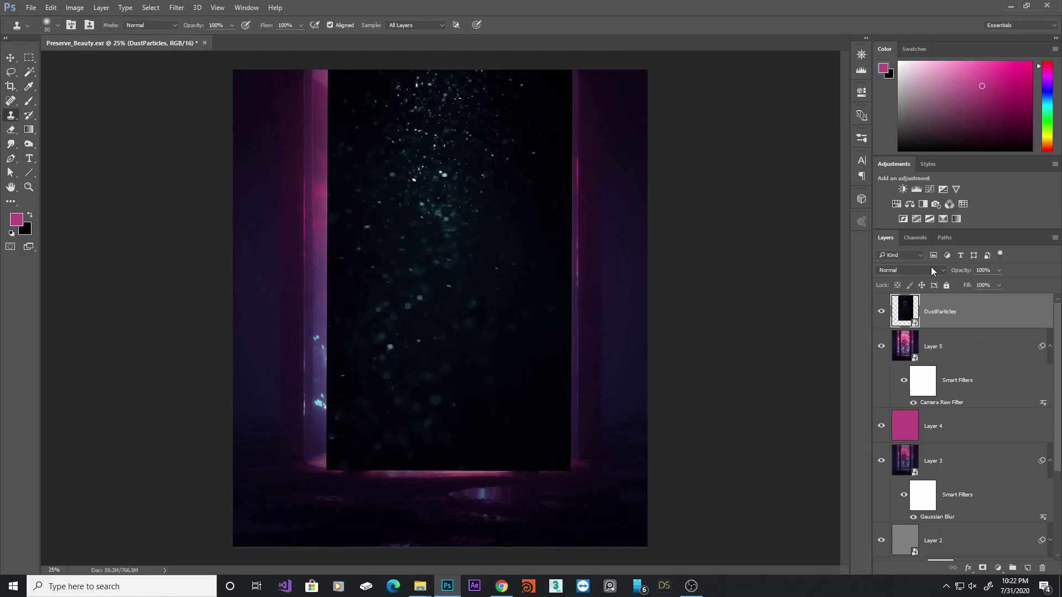
left_click(931, 270)
left_click(918, 362)
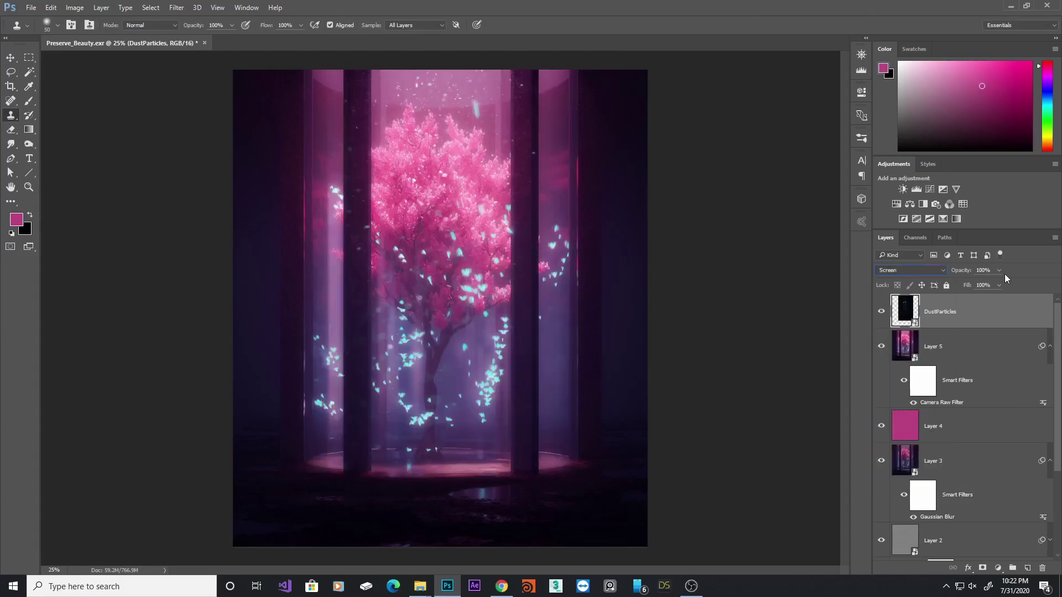
left_click(999, 270)
left_click_drag(957, 281, 965, 281)
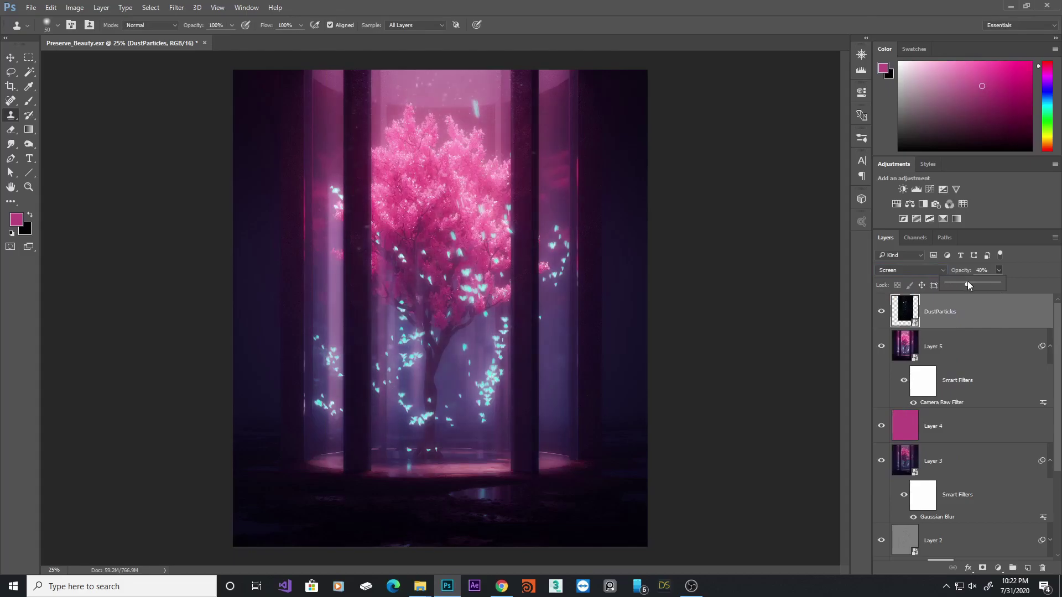
left_click(879, 315)
Step: Enlarge the dust overlay outward across the glass cylinder
key("ctrl+t")
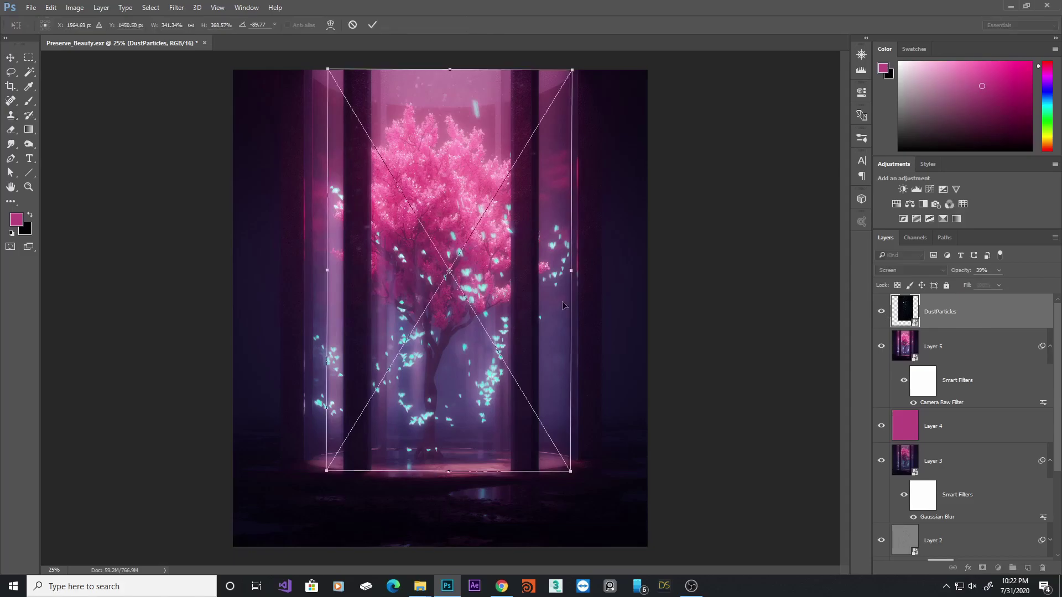
left_click_drag(570, 471, 582, 478)
left_click_drag(326, 476, 301, 484)
key("s")
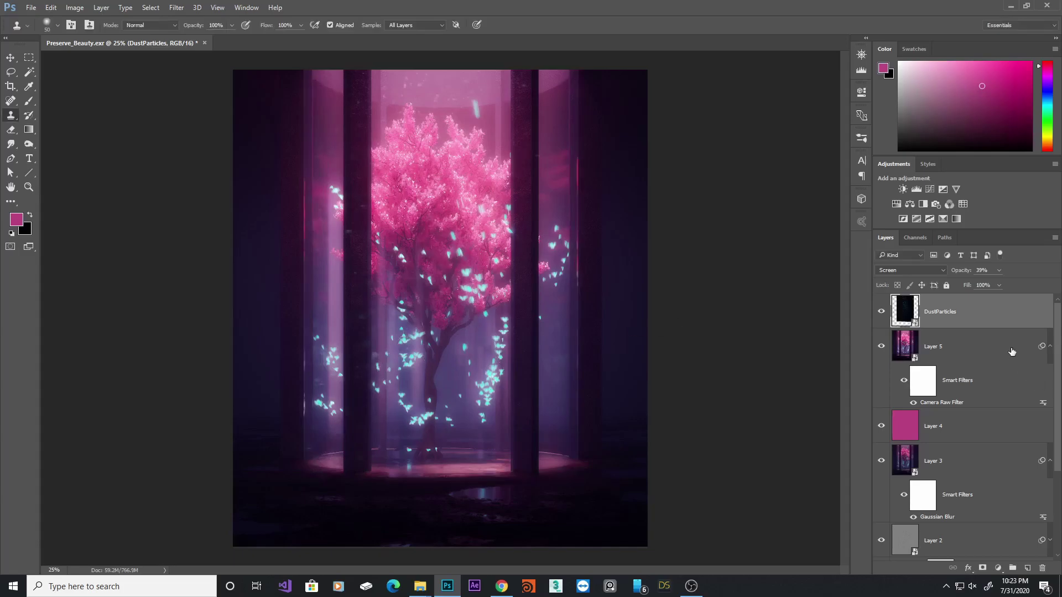
key("alt+Tab")
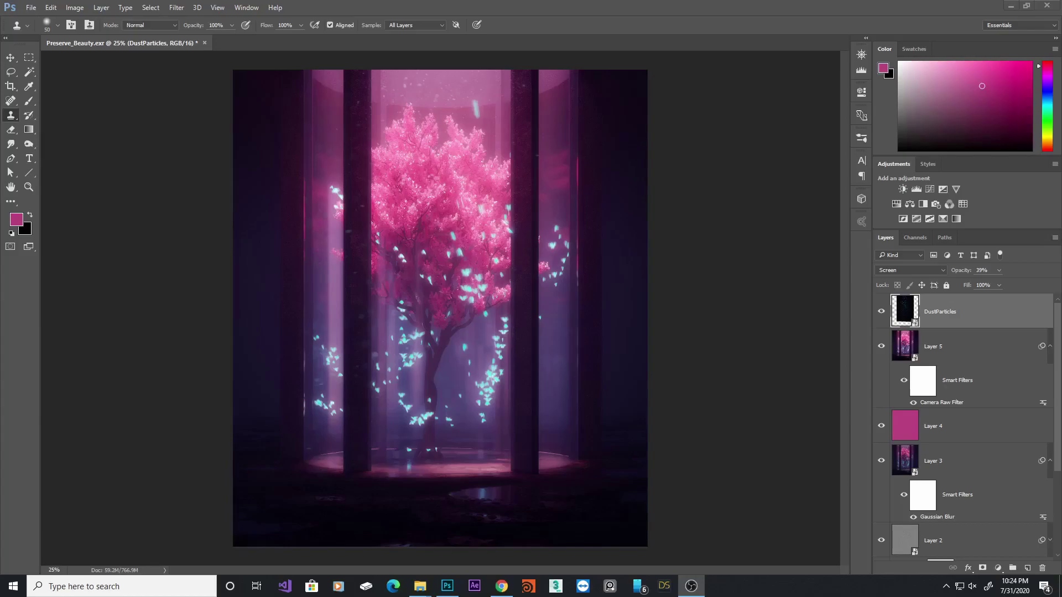